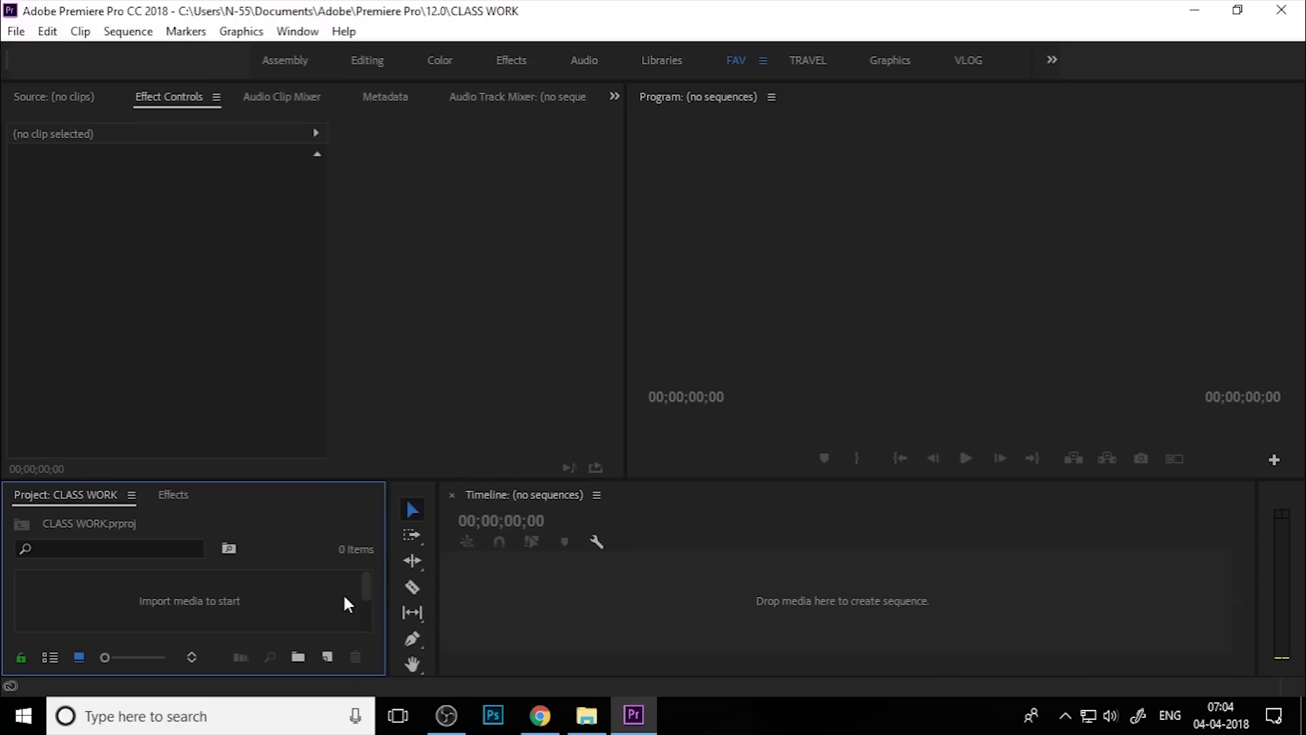
Create a sequence from the Canon XF MPEG2 1080p30 preset and enlarge the timeline area.
{"action": "left_click", "coordinate": [327, 656]}
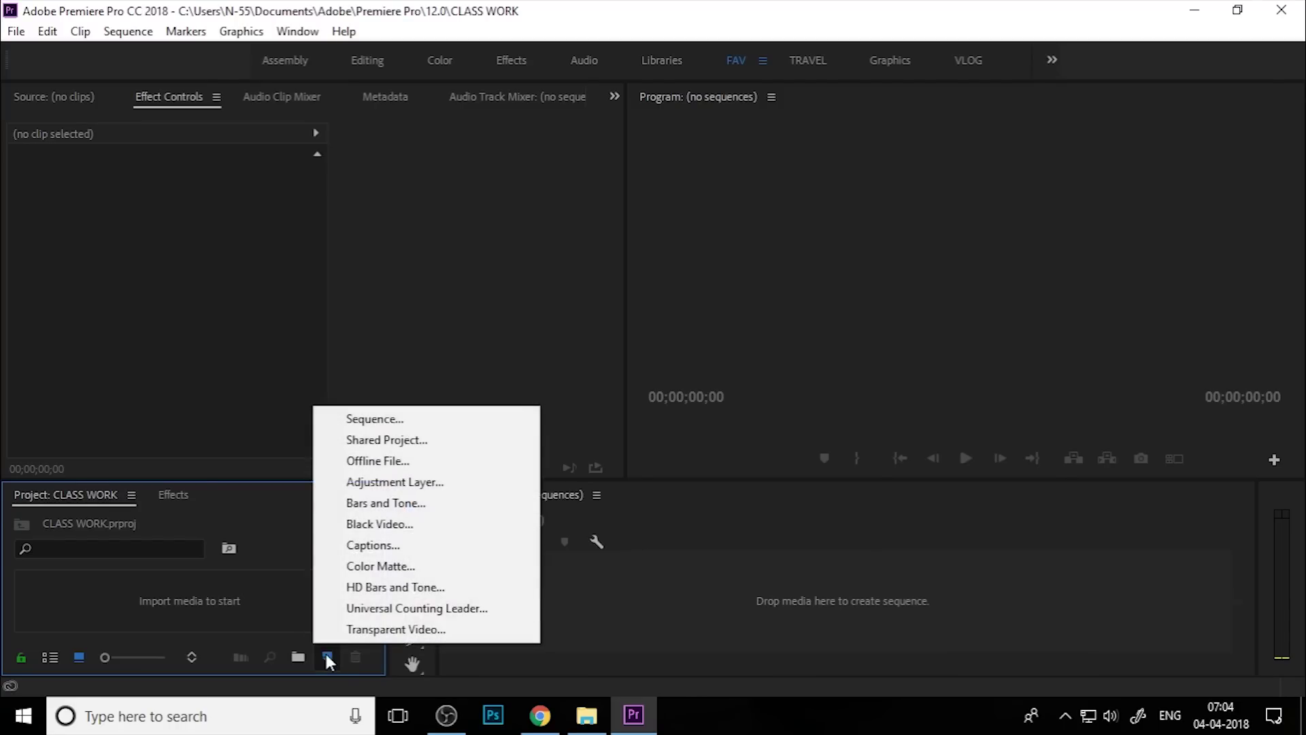
{"action": "left_click", "coordinate": [399, 420]}
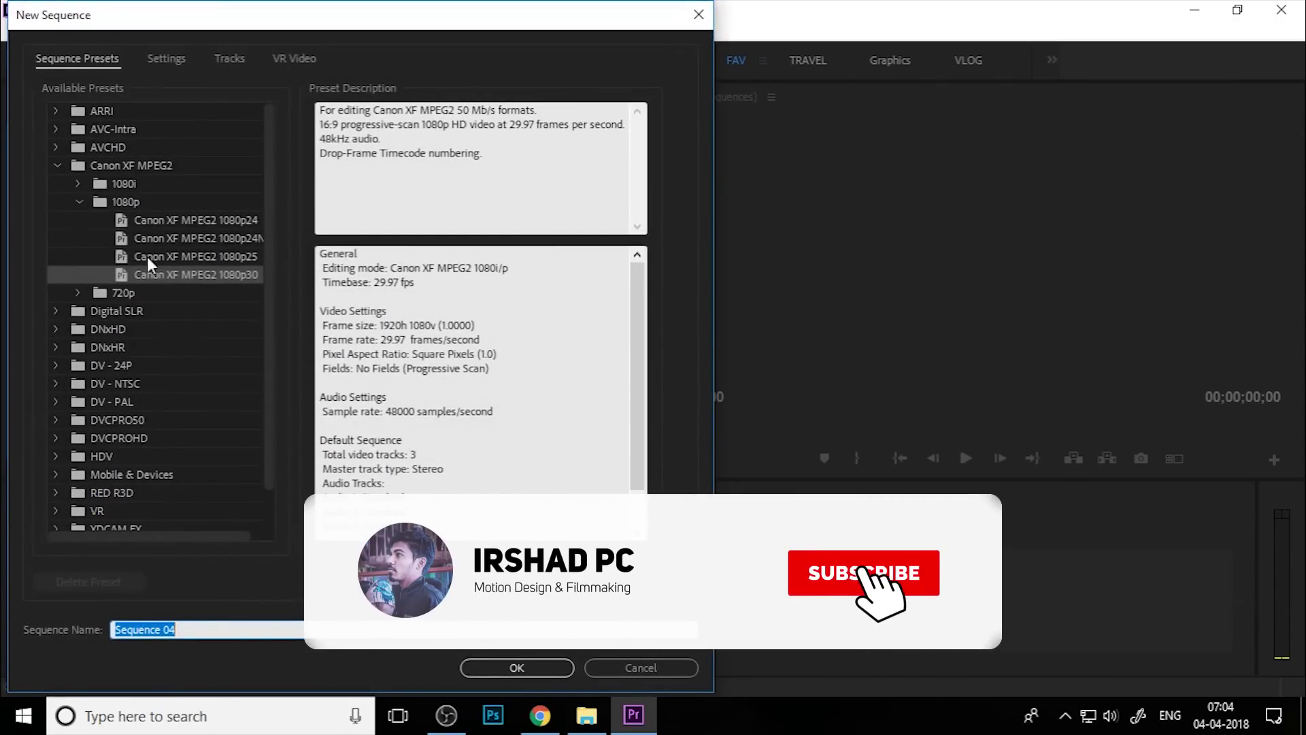
{"action": "double_click", "coordinate": [198, 275]}
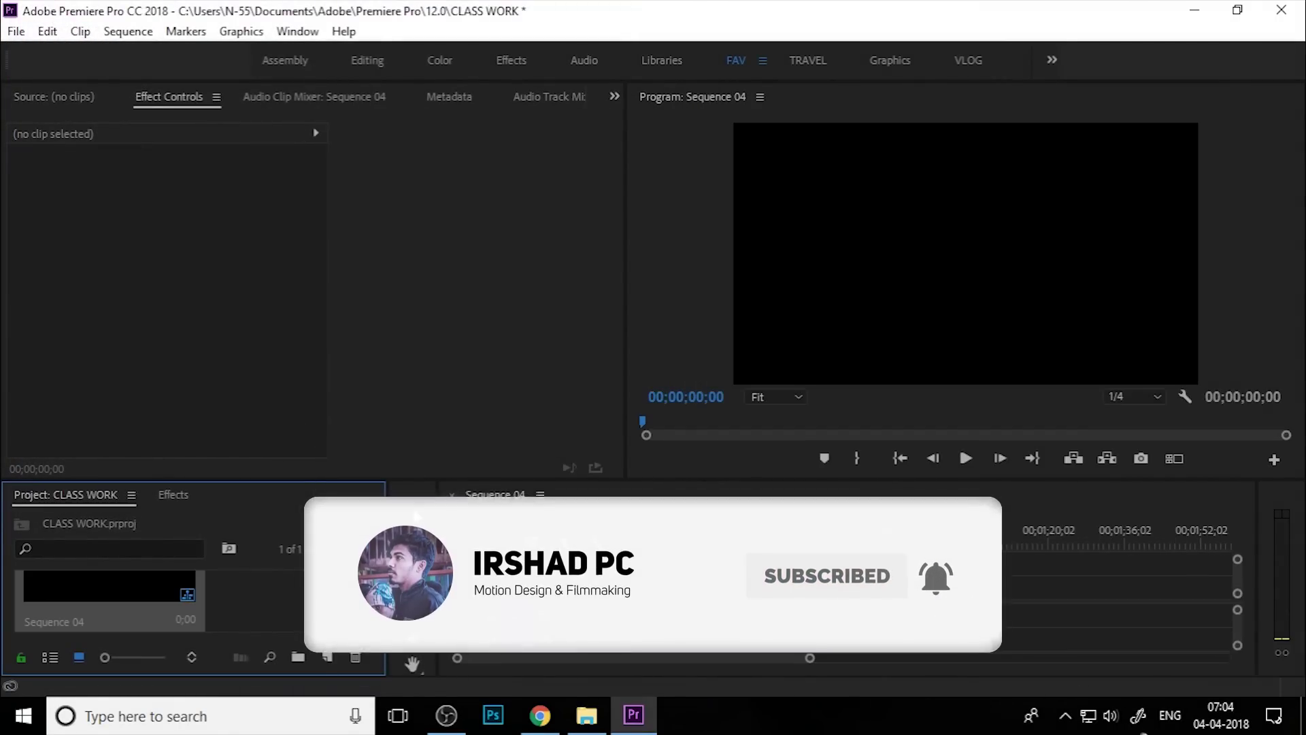
{"action": "left_click_drag", "start_coordinate": [772, 478], "coordinate": [772, 446]}
Place the image adventure-calm-clouds-414171 from the 11 - Parallax folder at the start of track V1.
{"action": "left_click", "coordinate": [586, 715]}
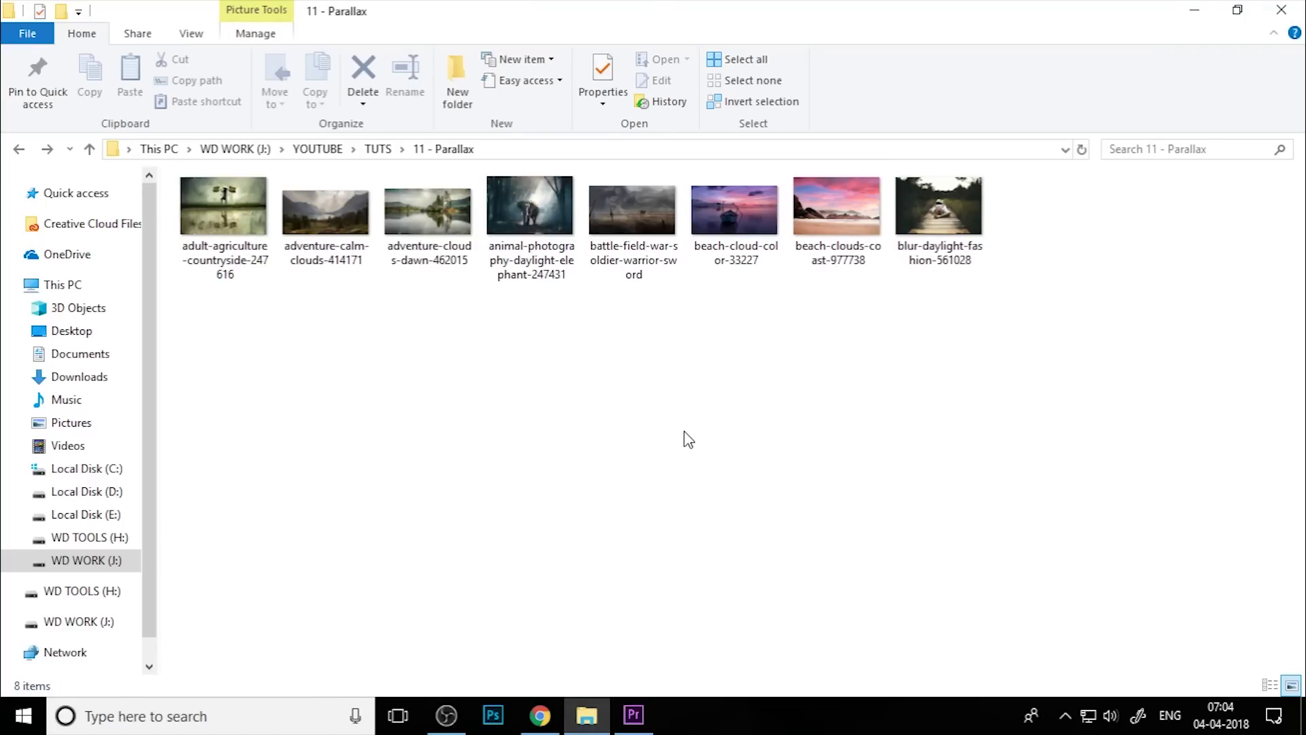
{"action": "left_click_drag", "start_coordinate": [326, 212], "coordinate": [673, 574]}
{"action": "left_click", "coordinate": [676, 570]}
{"action": "key", "text": "equal"}
{"action": "key", "text": "equal"}
{"action": "key", "text": "equal"}
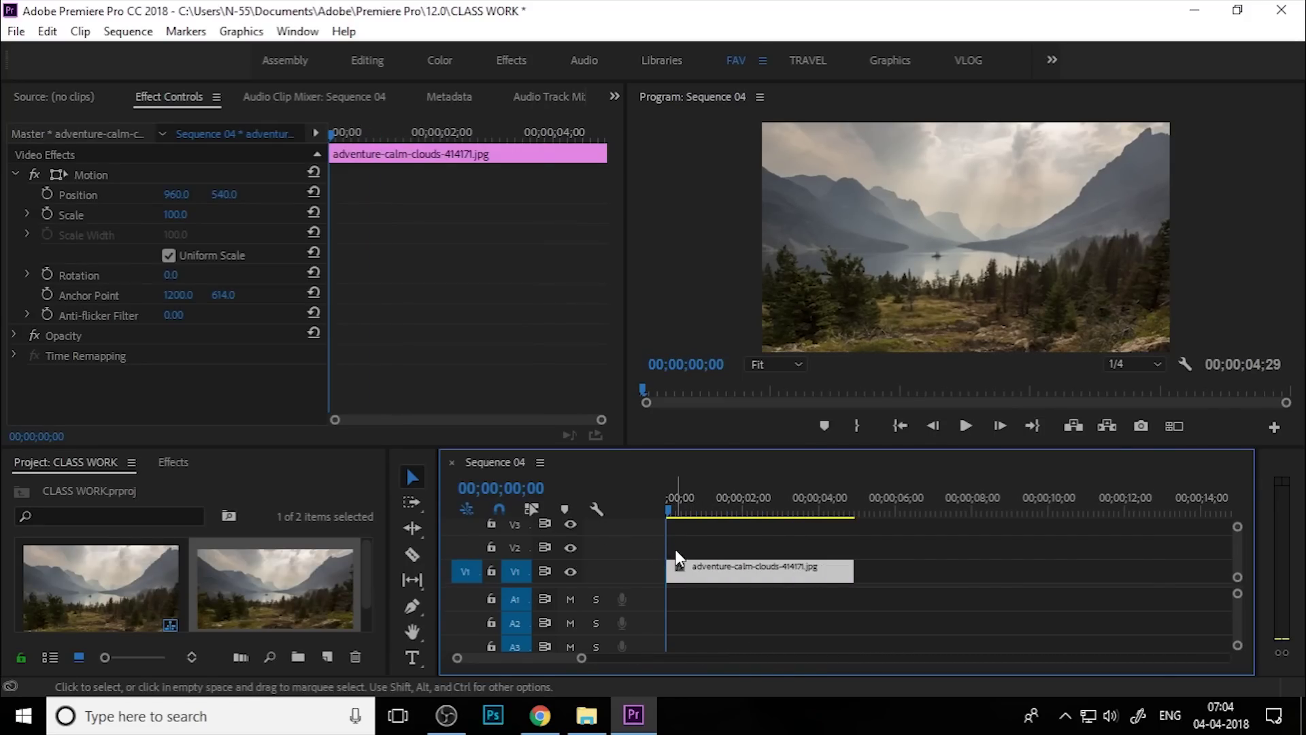
Nest the adventure-calm-clouds clip on V1 as a sequence named A.
{"action": "left_click_drag", "start_coordinate": [709, 501], "coordinate": [676, 524]}
{"action": "left_click", "coordinate": [698, 539]}
{"action": "left_click", "coordinate": [699, 579]}
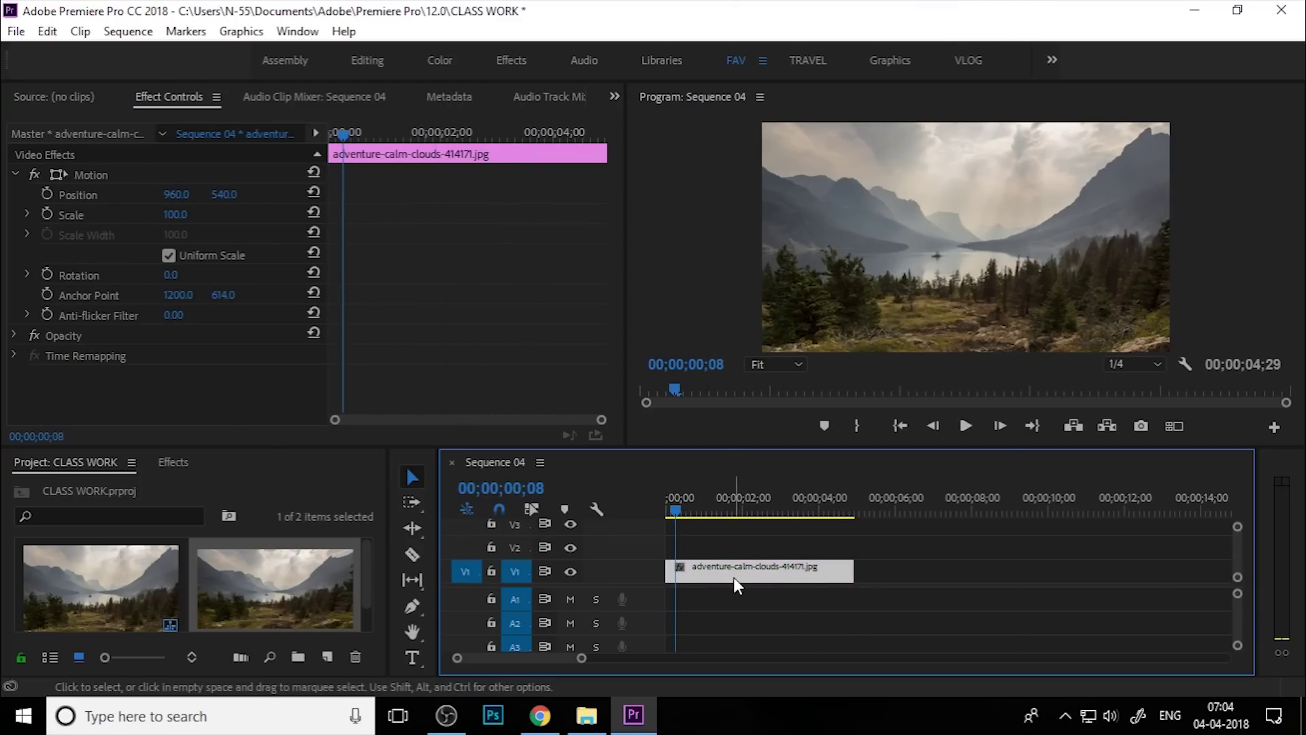
{"action": "right_click", "coordinate": [733, 577]}
{"action": "left_click", "coordinate": [810, 466]}
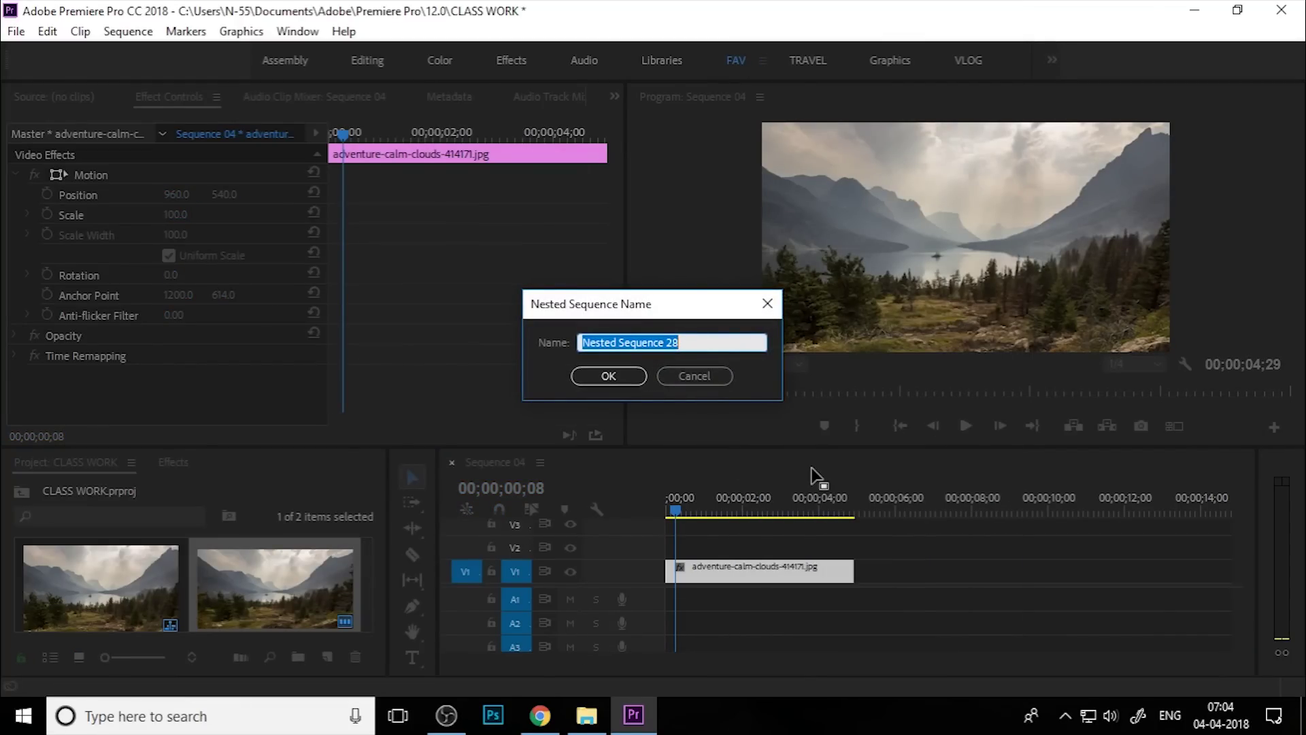
{"action": "type", "text": "A"}
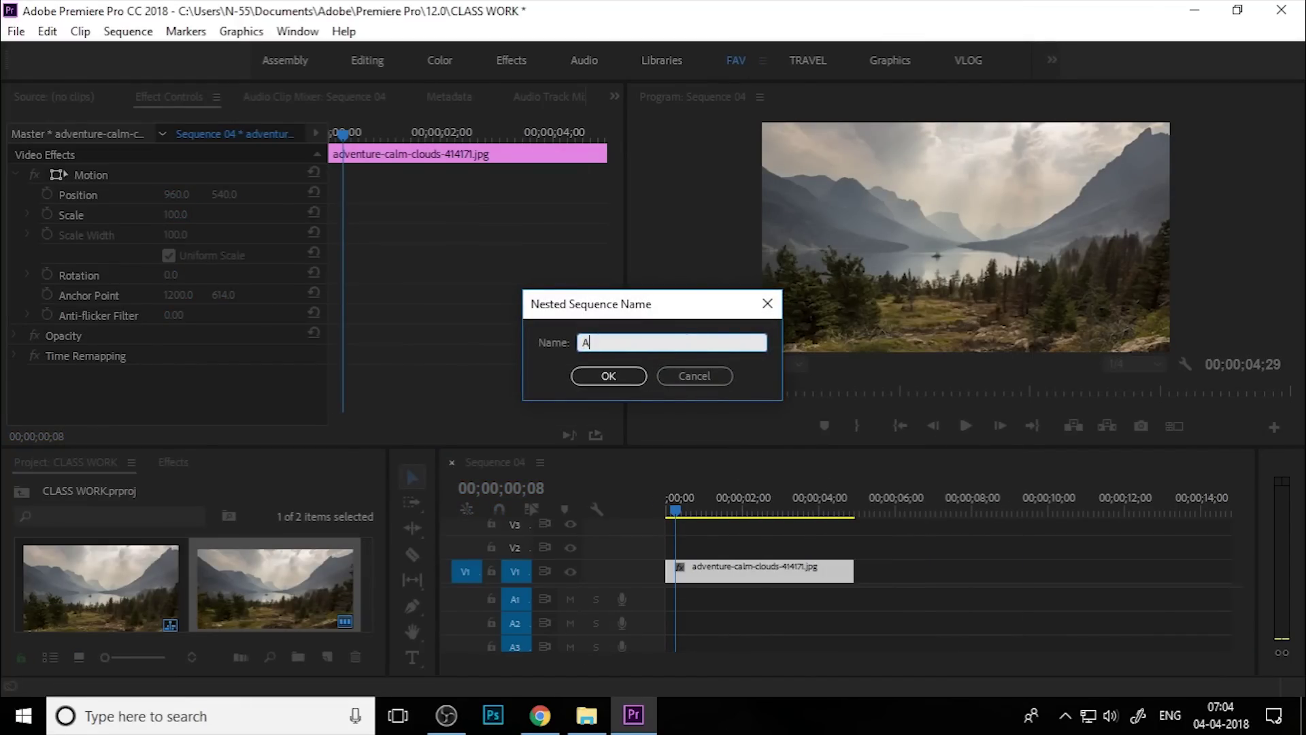
{"action": "left_click", "coordinate": [607, 376]}
Keyframe the scale of nested clip A from 100 at 00;00;00;00 to 154 at 00;00;04;03.
{"action": "left_click", "coordinate": [761, 571]}
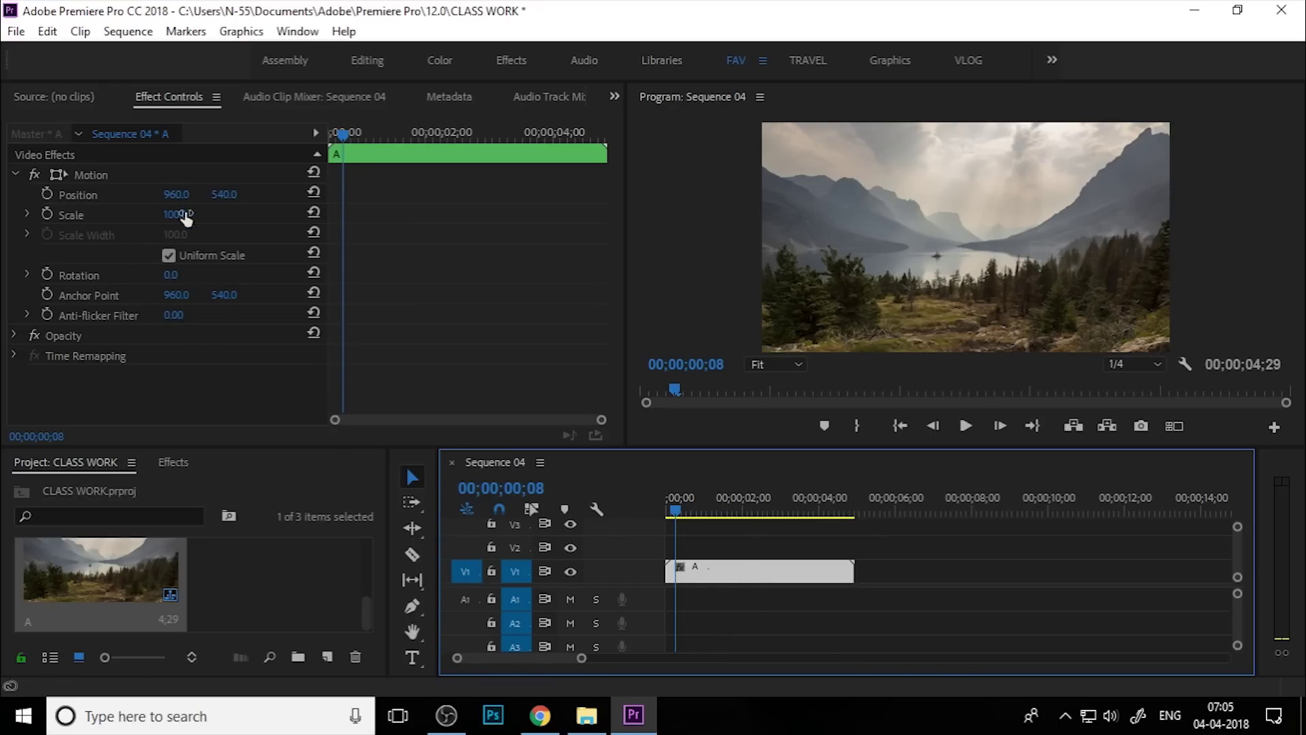
{"action": "left_click_drag", "start_coordinate": [684, 507], "coordinate": [657, 512]}
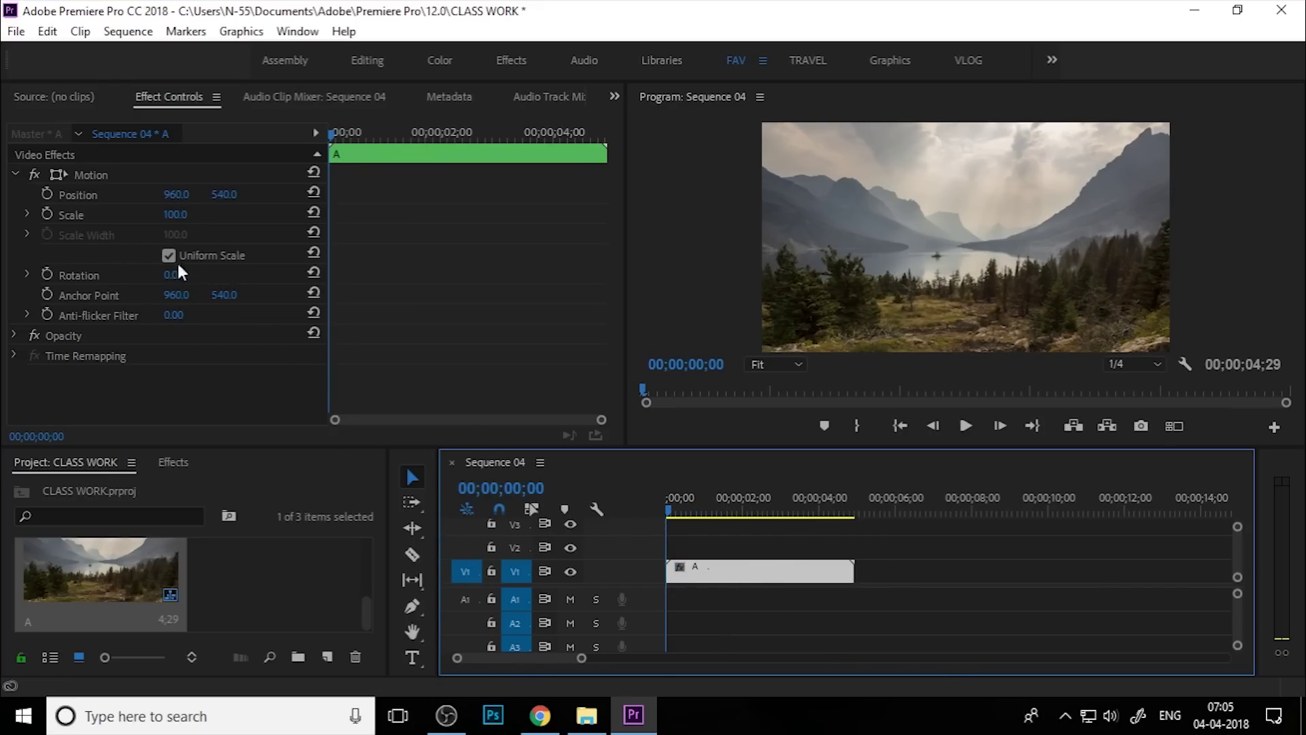
{"action": "left_click", "coordinate": [43, 218]}
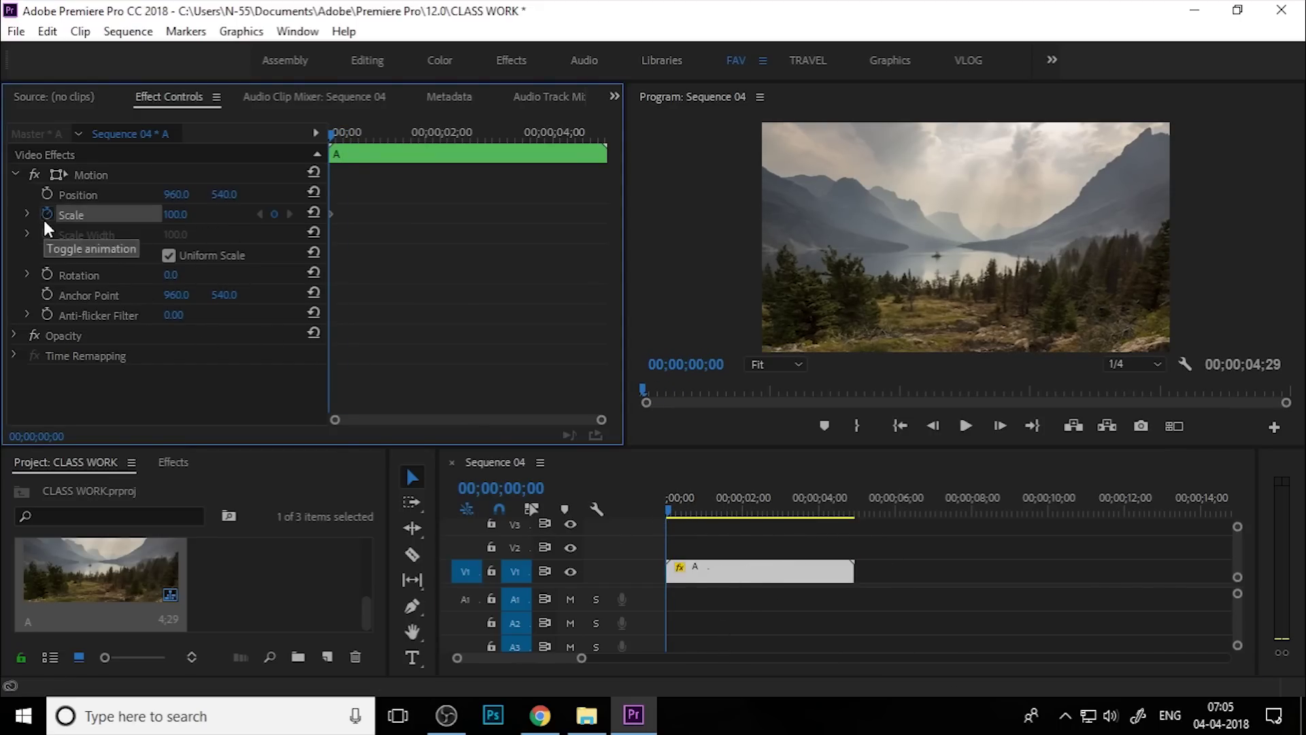
{"action": "left_click_drag", "start_coordinate": [348, 133], "coordinate": [558, 136]}
{"action": "left_click_drag", "start_coordinate": [178, 214], "coordinate": [215, 214]}
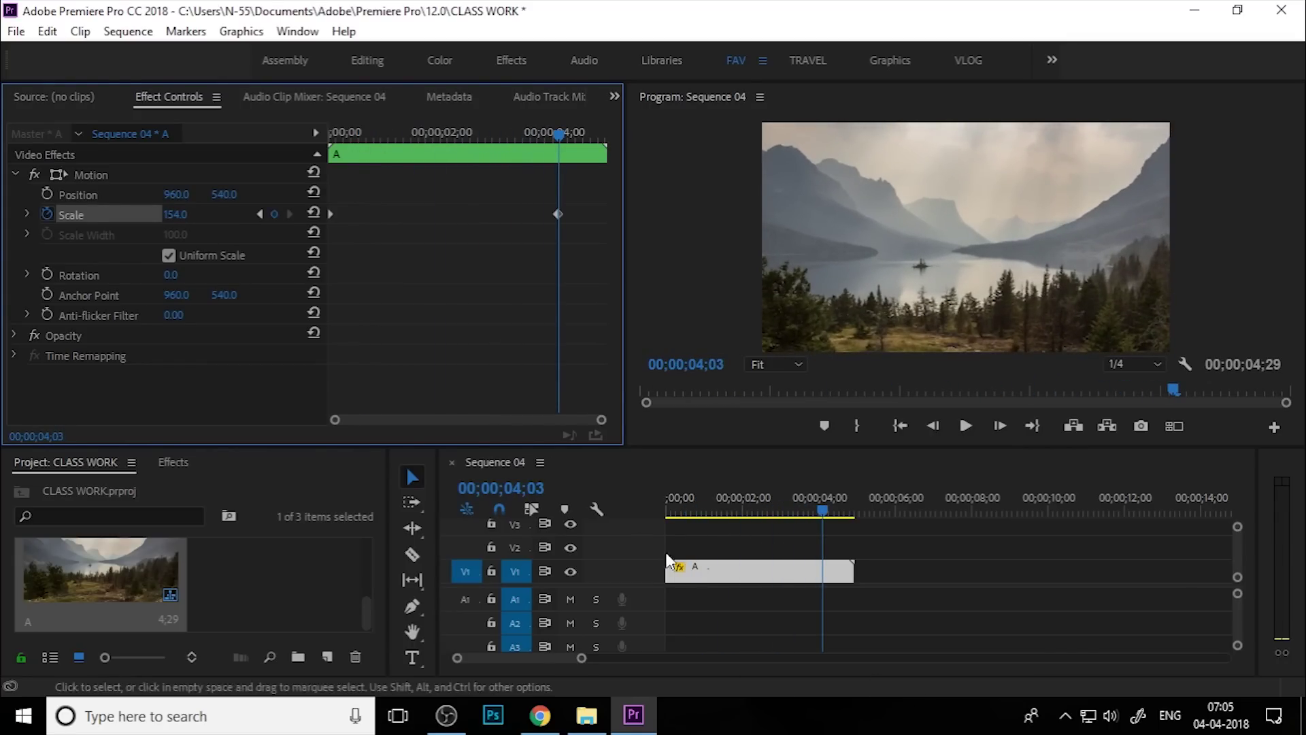
Preview the scale animation in Sequence 04 and open nested sequence A.
{"action": "left_click_drag", "start_coordinate": [784, 508], "coordinate": [716, 532]}
{"action": "left_click", "coordinate": [730, 555]}
{"action": "left_click", "coordinate": [707, 577]}
{"action": "double_click", "coordinate": [719, 569]}
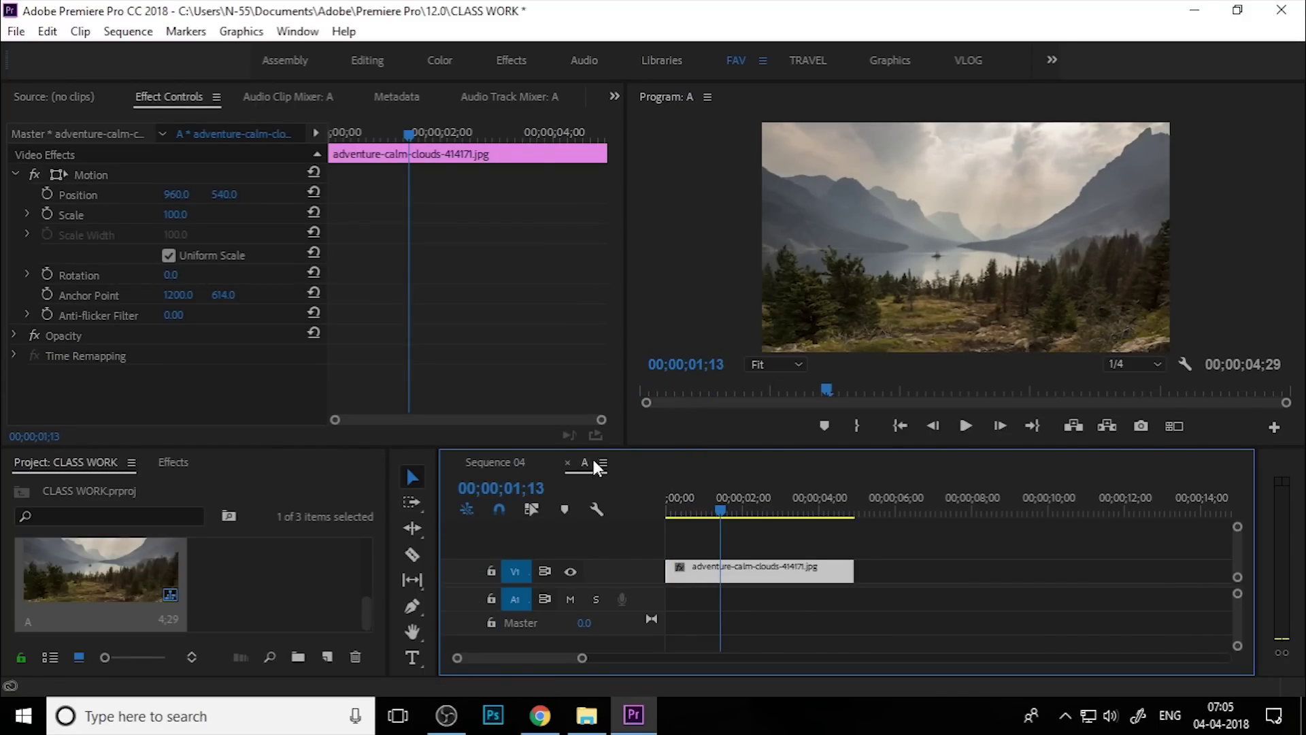
Replace the picture inside nested sequence A with adventure-clouds-dawn-462015 and return to Sequence 04.
{"action": "left_click", "coordinate": [761, 522]}
{"action": "left_click", "coordinate": [782, 576]}
{"action": "left_click", "coordinate": [586, 715]}
{"action": "left_click_drag", "start_coordinate": [445, 221], "coordinate": [673, 564]}
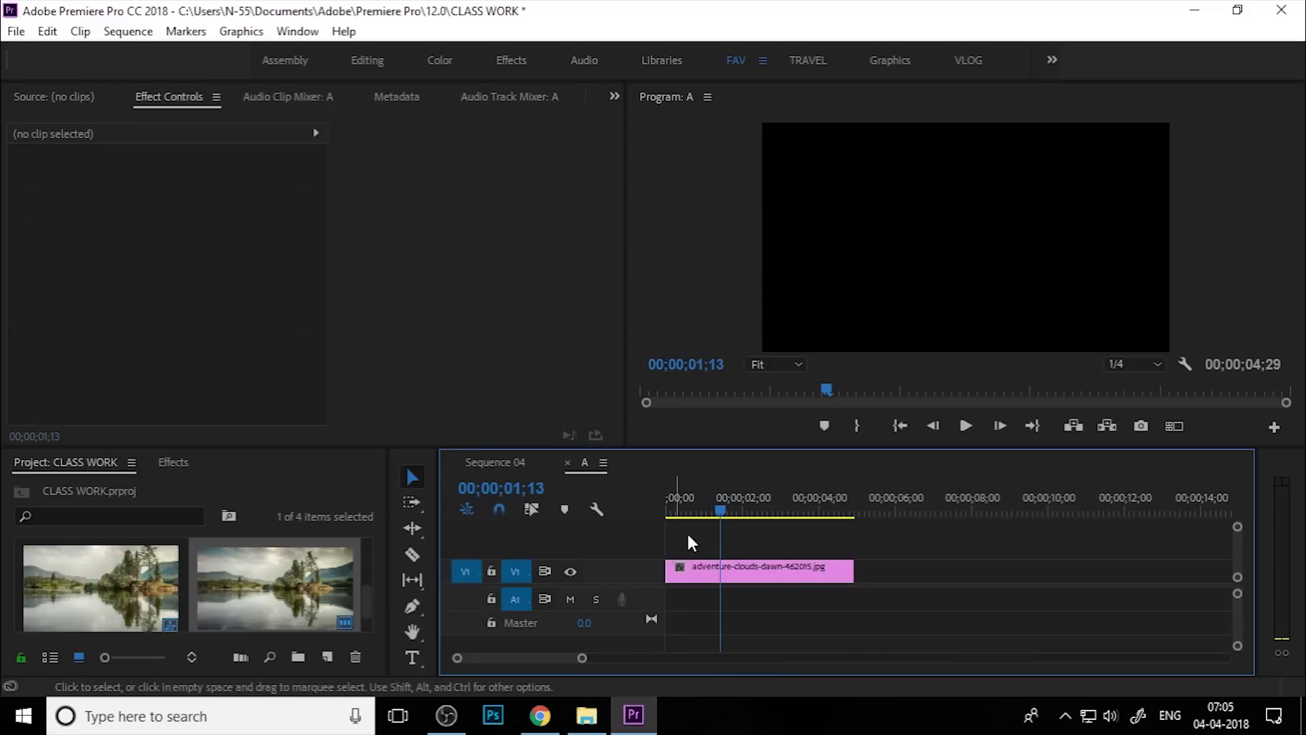
{"action": "left_click_drag", "start_coordinate": [720, 504], "coordinate": [748, 558]}
{"action": "left_click", "coordinate": [495, 462]}
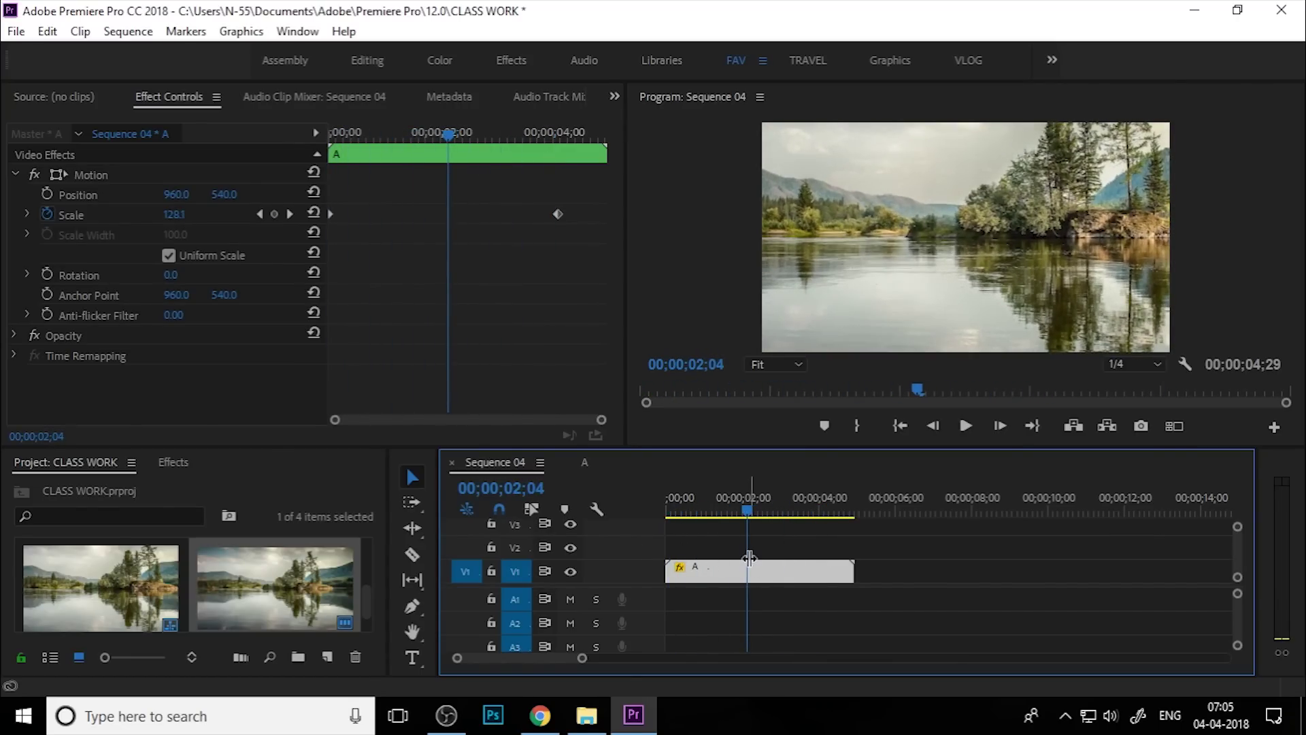
Delete every item in the CLASS WORK project.
{"action": "left_click", "coordinate": [270, 590]}
{"action": "key", "text": "ctrl+a"}
{"action": "key", "text": "Delete"}
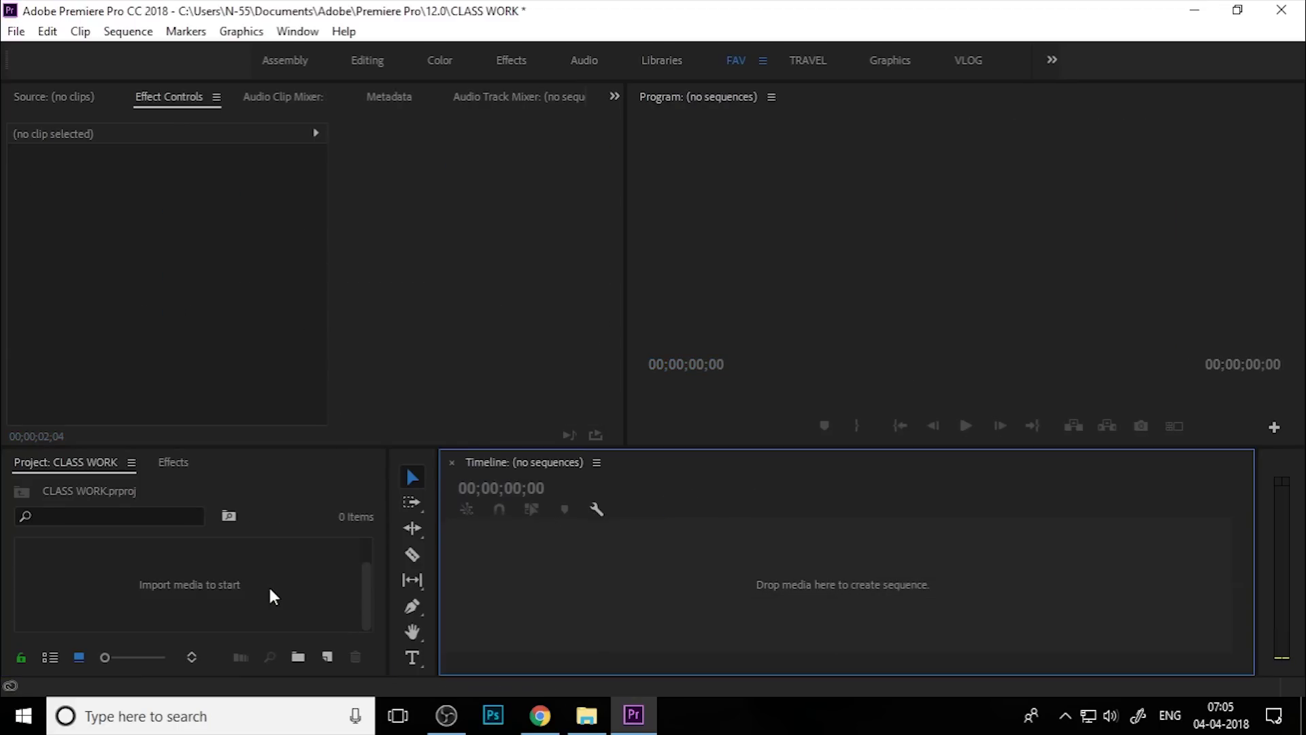
Create a sequence named PARALLAX from the Canon XF MPEG2 1080p30 preset.
{"action": "left_click", "coordinate": [329, 656]}
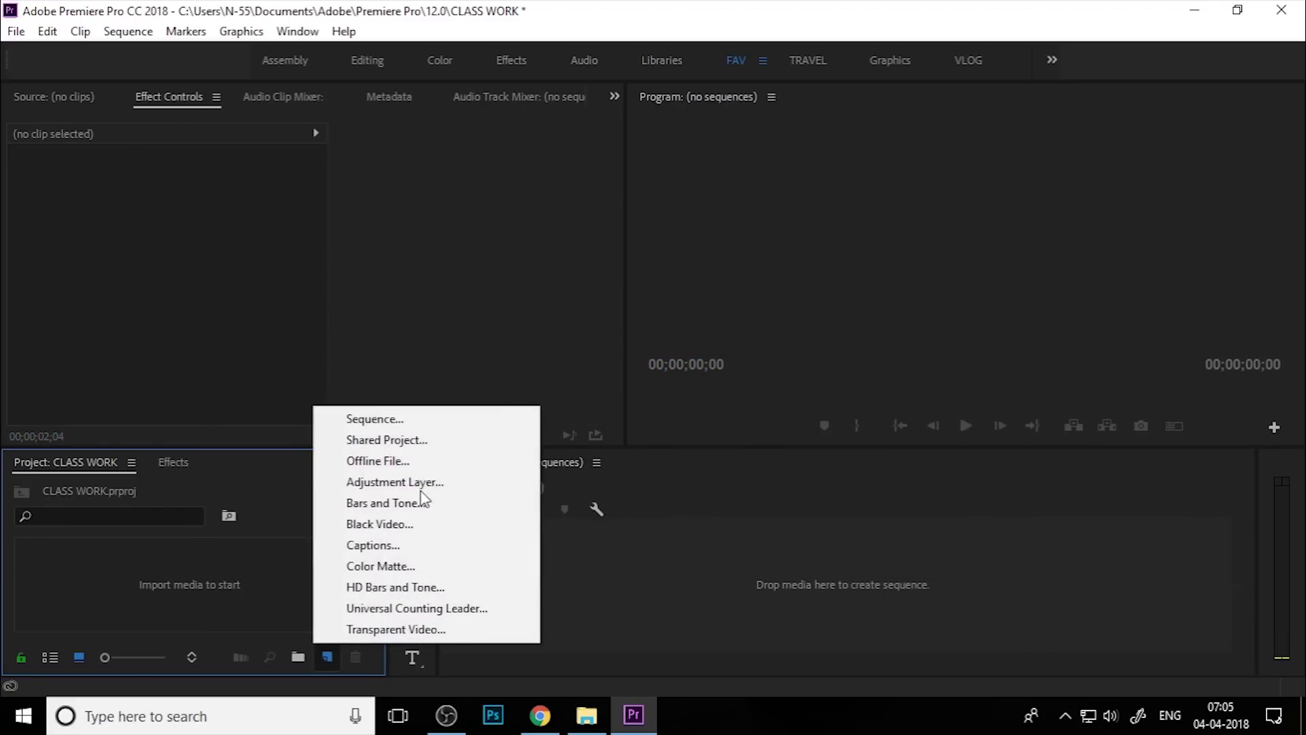
{"action": "left_click", "coordinate": [401, 417]}
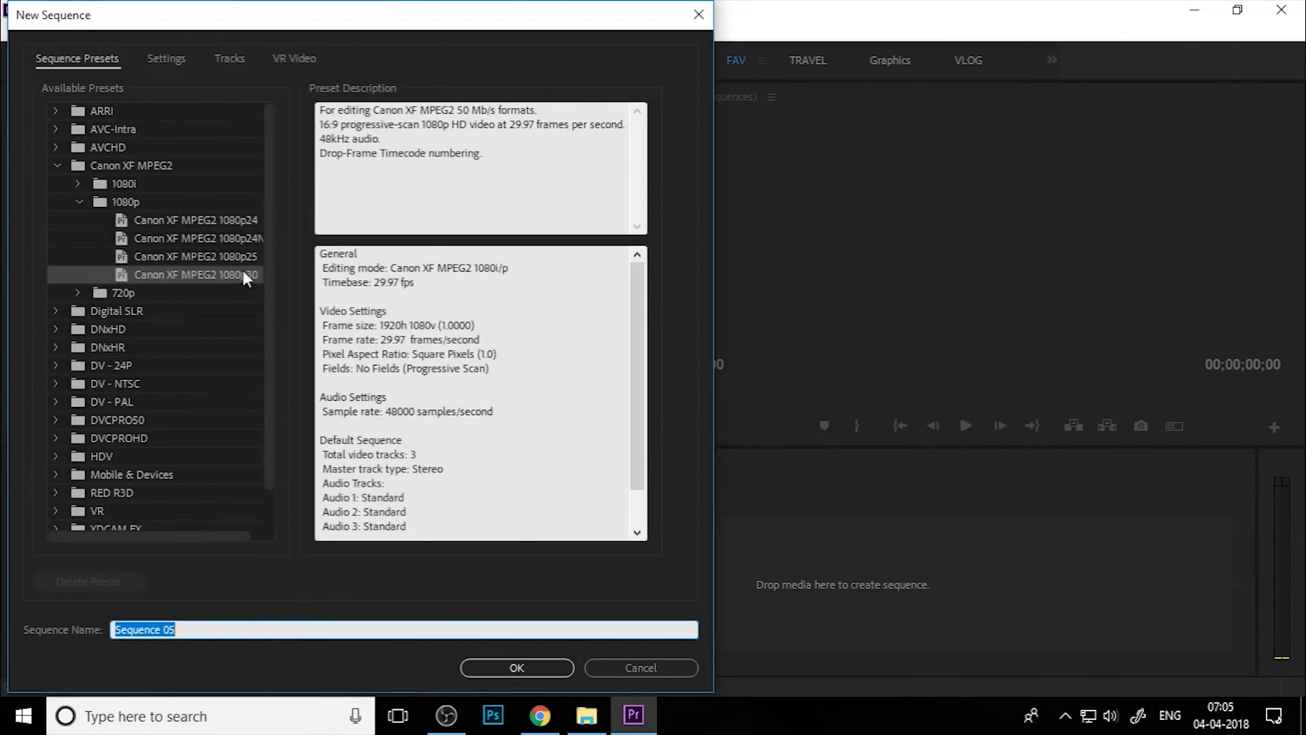
{"action": "key", "text": "BackSpace"}
{"action": "type", "text": "P"}
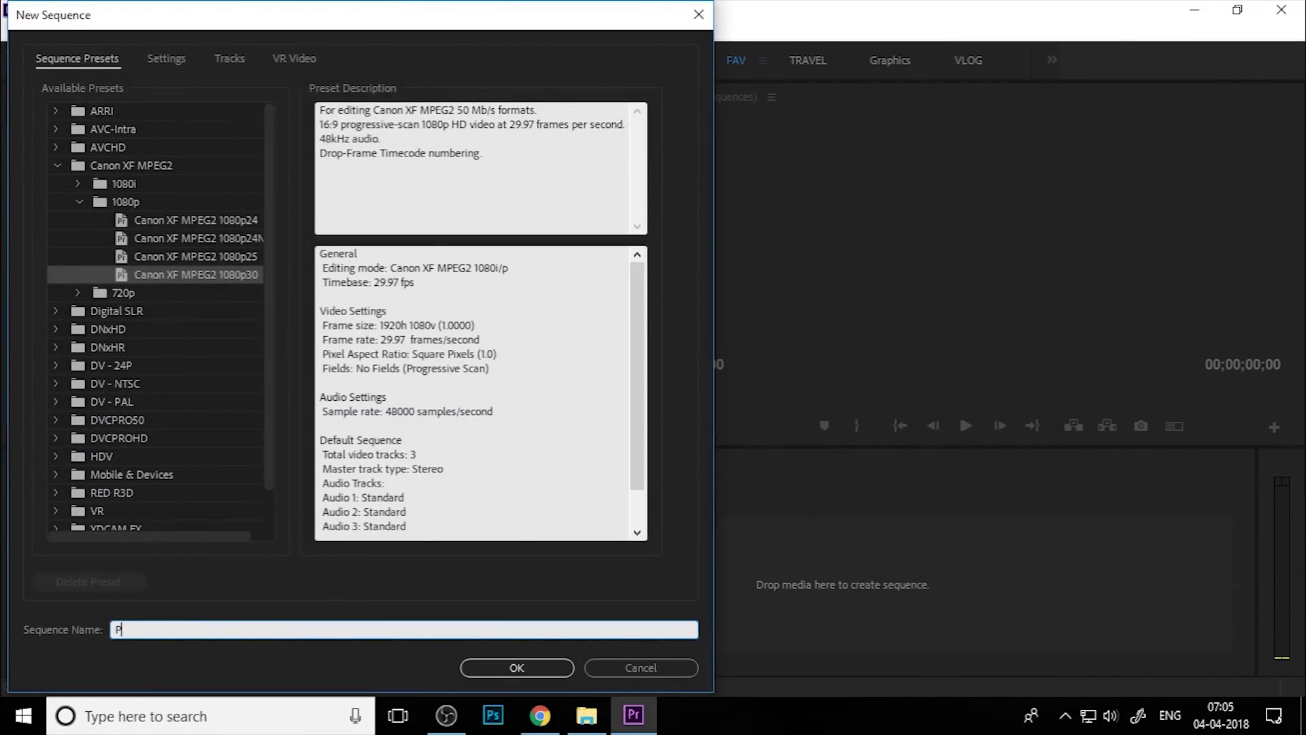
{"action": "type", "text": "ARALLAX"}
{"action": "left_click", "coordinate": [547, 664]}
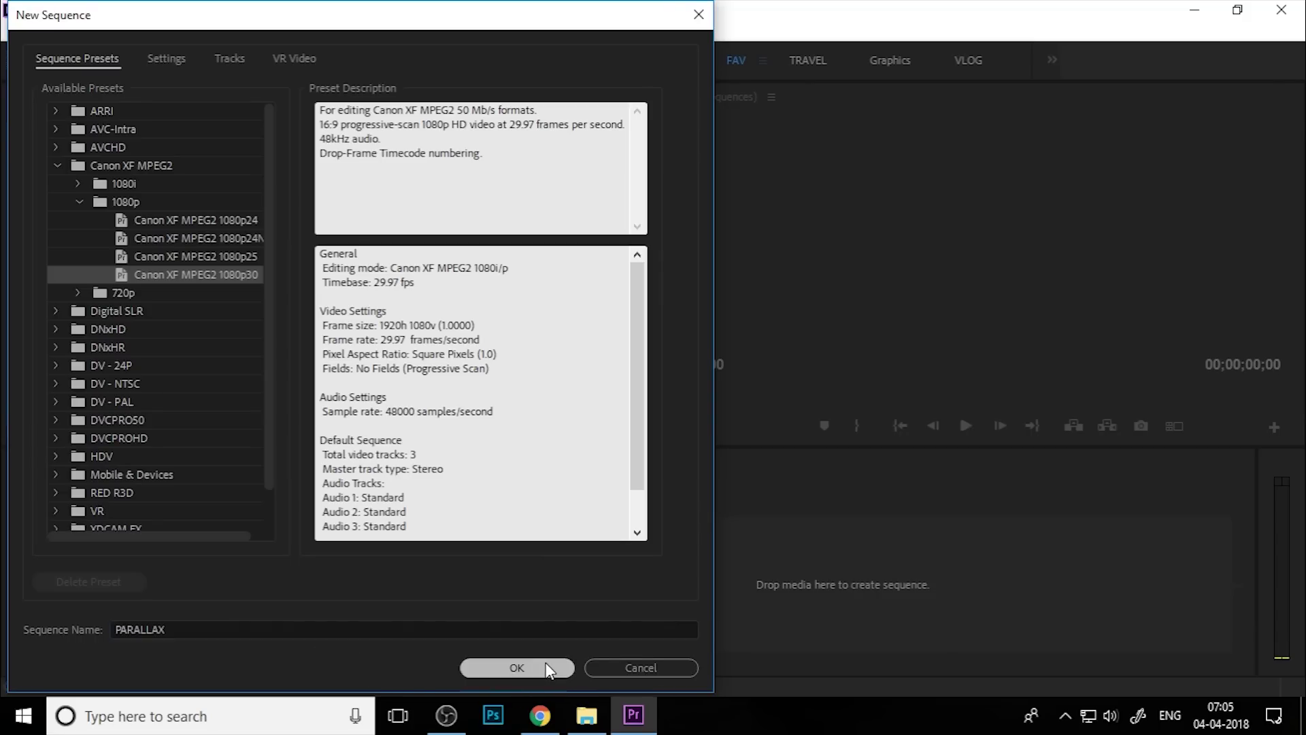
{"action": "left_click", "coordinate": [238, 577]}
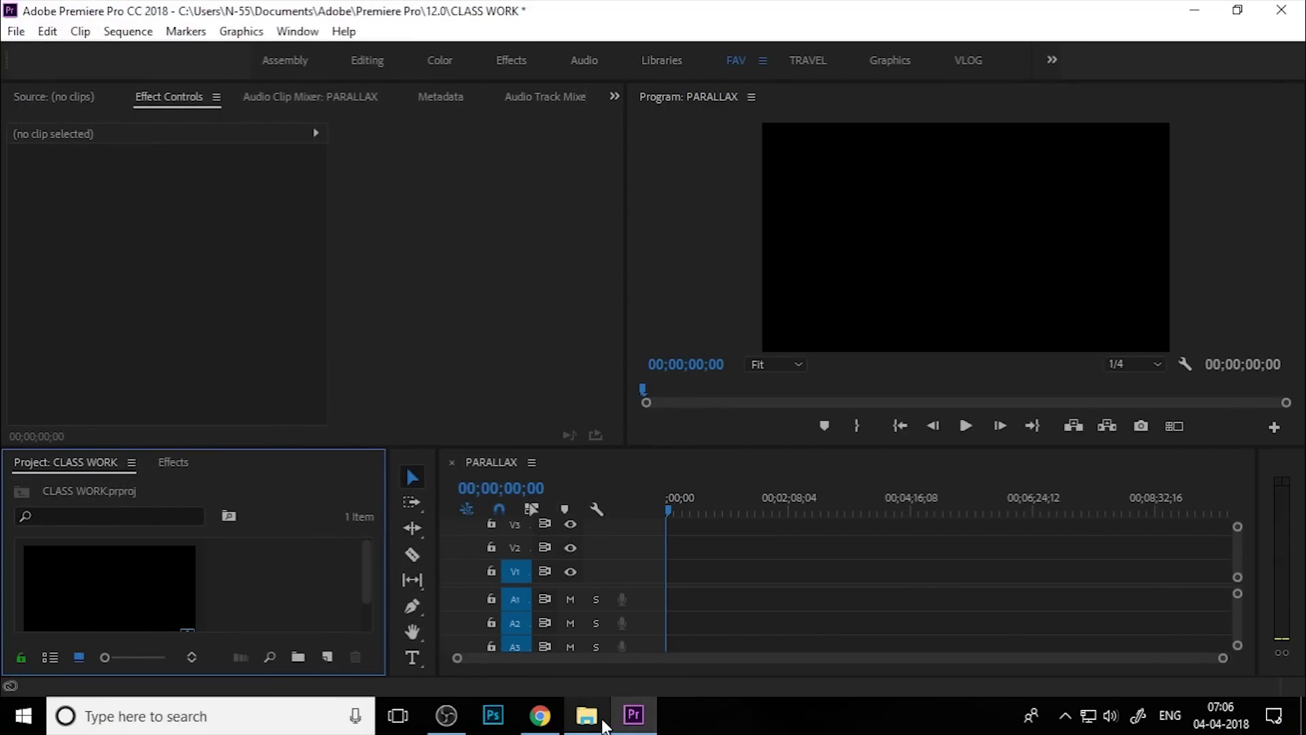
Place the image adventure-calm-clouds-414171 at the start of track V1 in the PARALLAX sequence.
{"action": "left_click", "coordinate": [586, 714]}
{"action": "left_click_drag", "start_coordinate": [325, 218], "coordinate": [671, 585]}
{"action": "key", "text": "equal"}
{"action": "key", "text": "equal"}
{"action": "key", "text": "equal"}
{"action": "key", "text": "equal"}
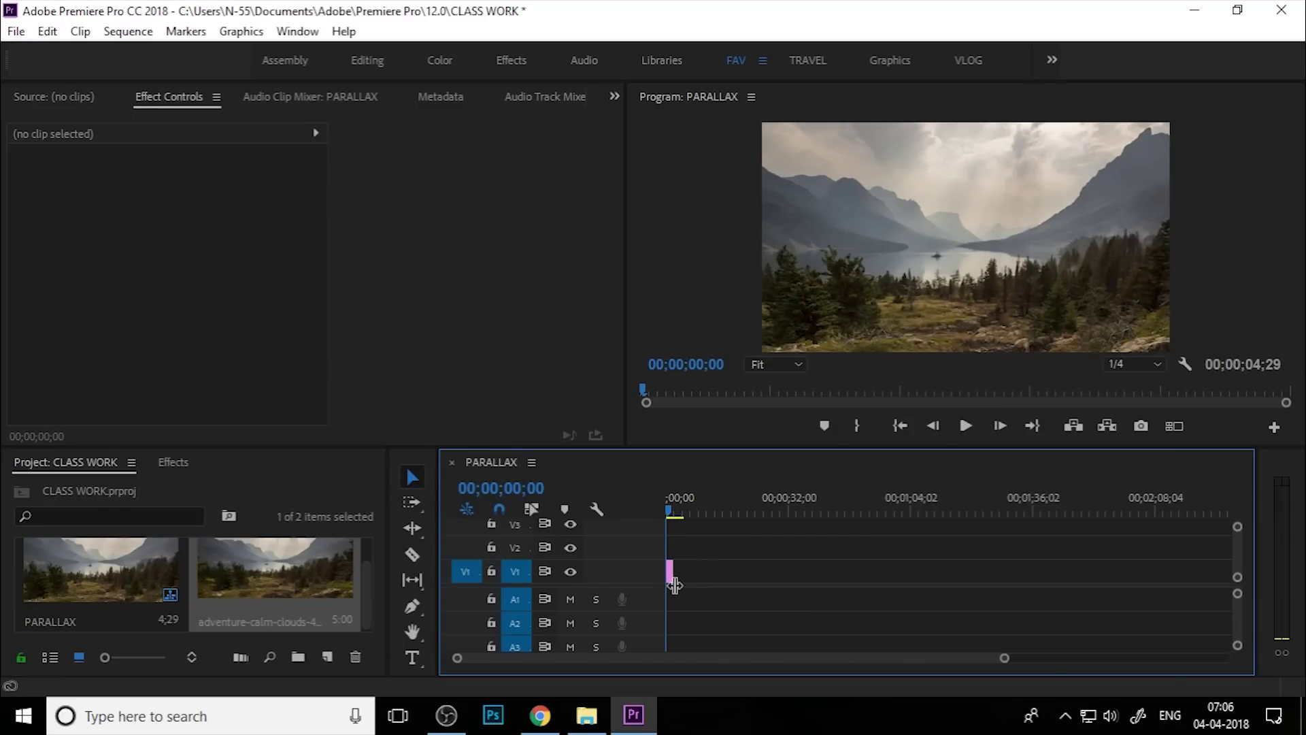
{"action": "key", "text": "equal"}
Nest the adventure-calm-clouds clip in PARALLAX as a sequence named A.
{"action": "left_click", "coordinate": [748, 577]}
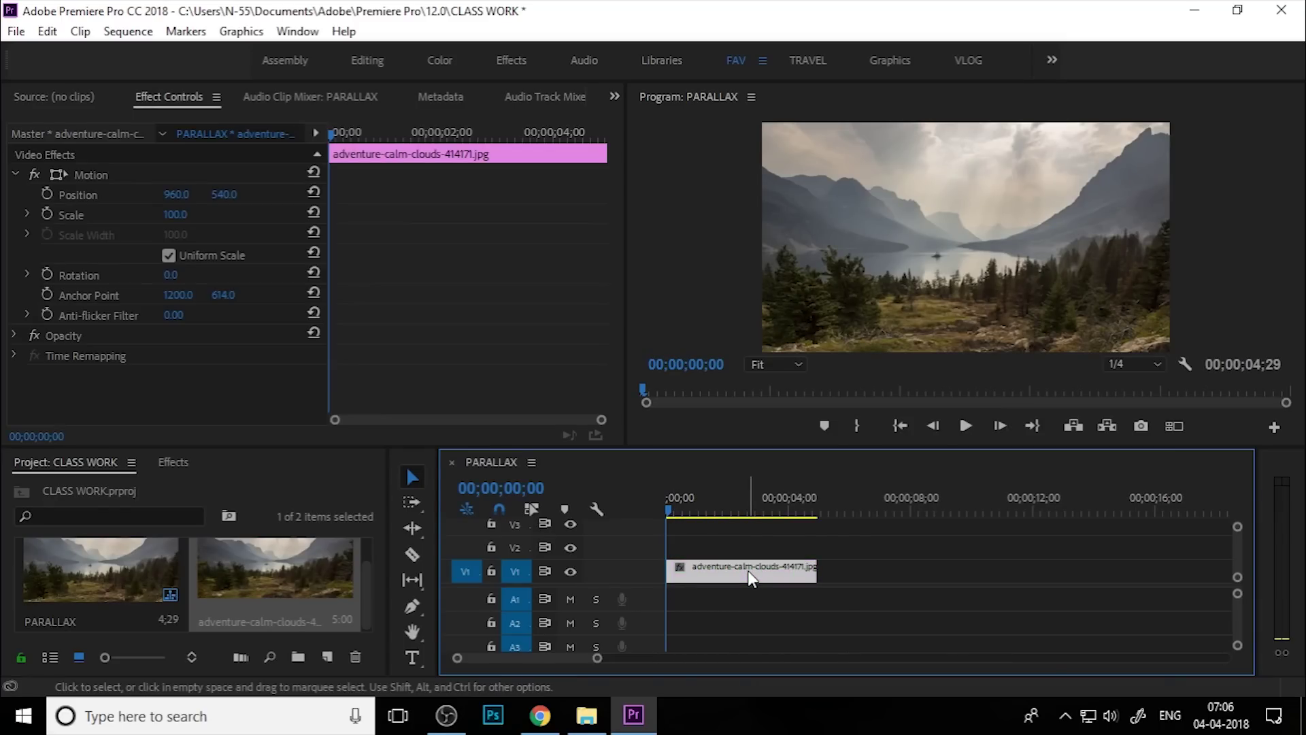
{"action": "right_click", "coordinate": [748, 570]}
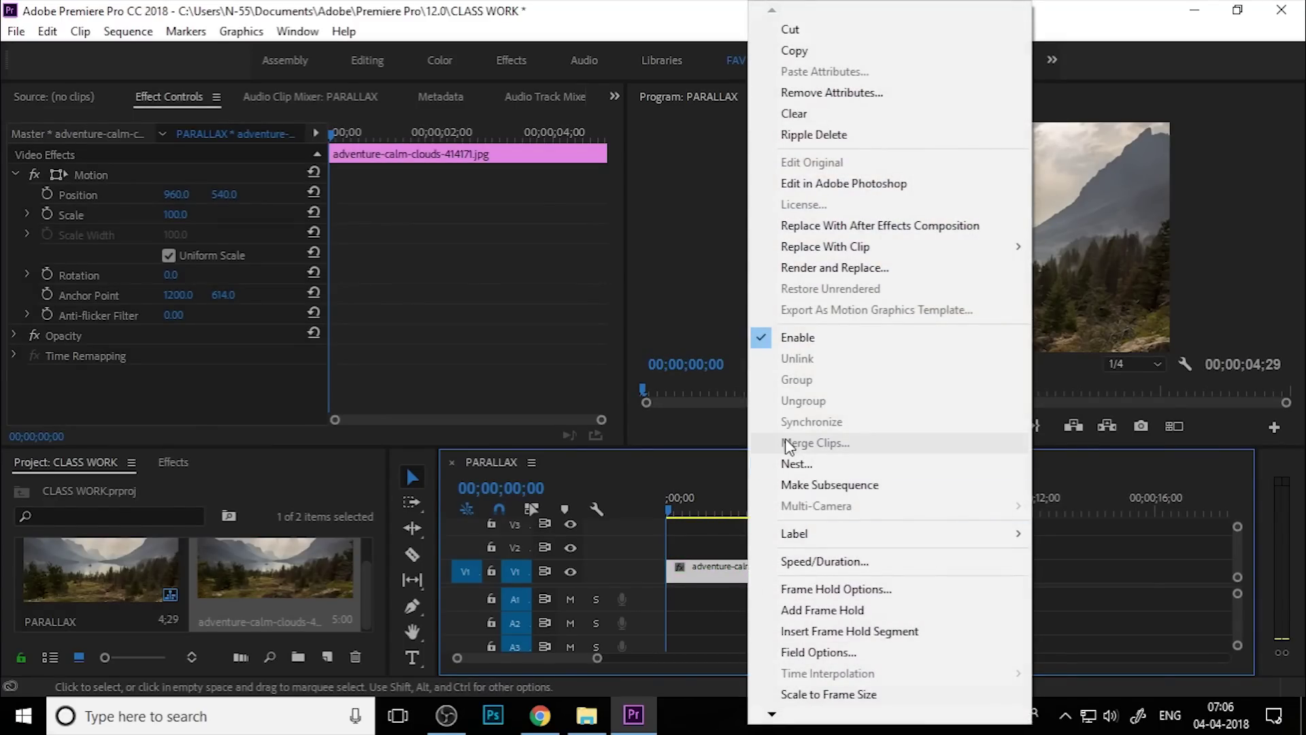
{"action": "left_click", "coordinate": [808, 465]}
{"action": "type", "text": "A"}
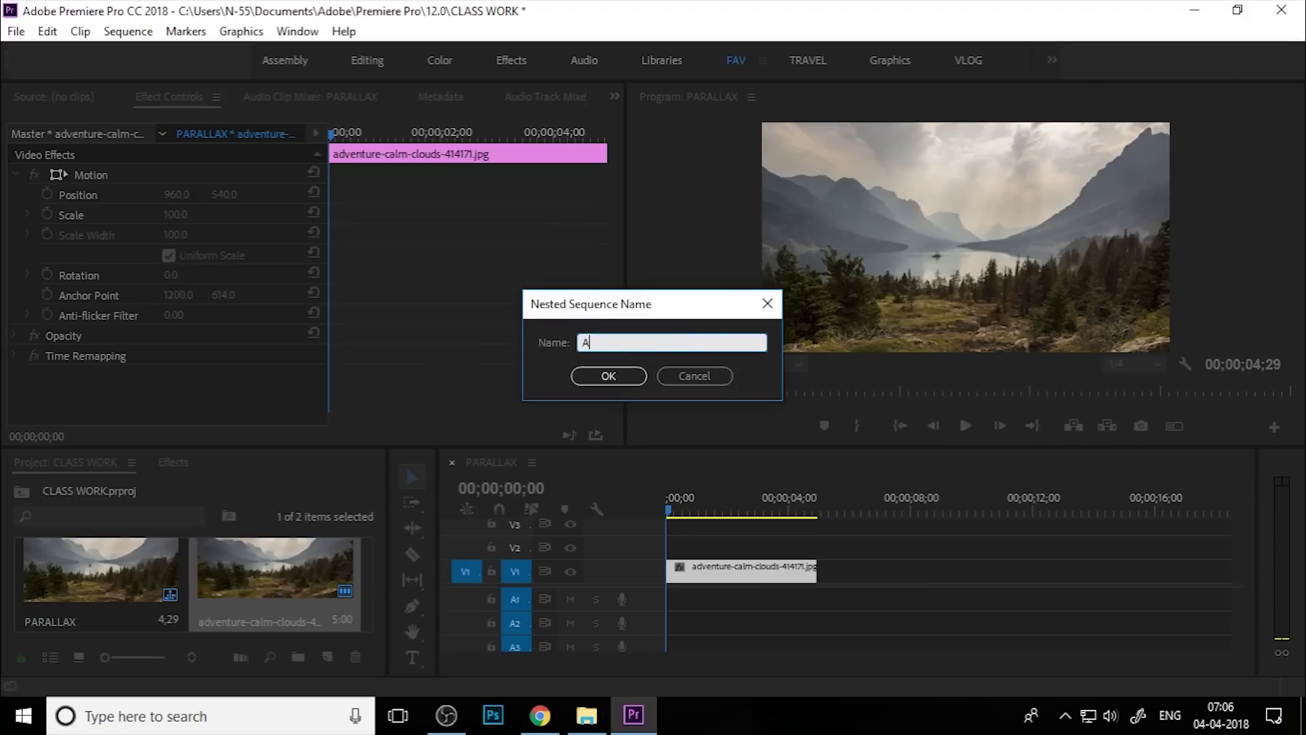
{"action": "key", "text": "Return"}
Remove nested clip A from the timeline and place A from the project back at the start of V1.
{"action": "left_click", "coordinate": [784, 574]}
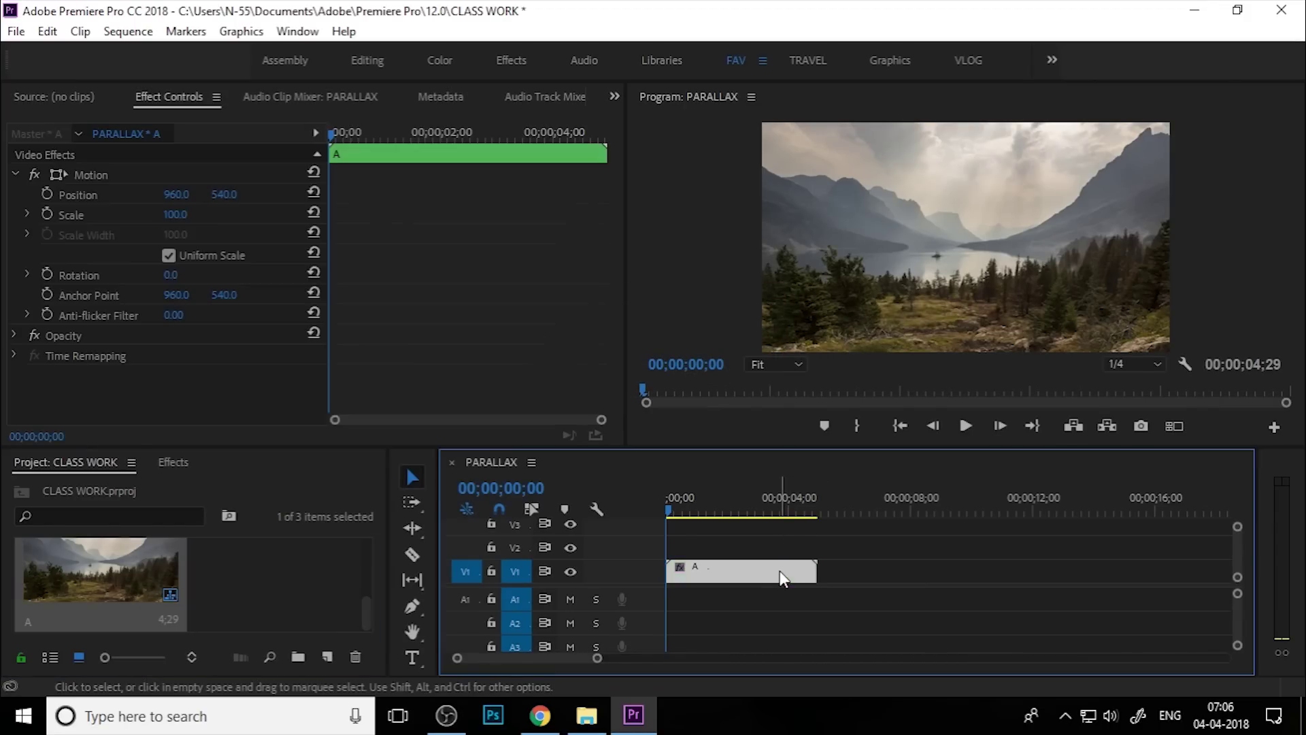
{"action": "key", "text": "Delete"}
{"action": "left_click", "coordinate": [240, 577]}
{"action": "left_click_drag", "start_coordinate": [47, 570], "coordinate": [666, 580]}
{"action": "left_click_drag", "start_coordinate": [704, 515], "coordinate": [737, 511]}
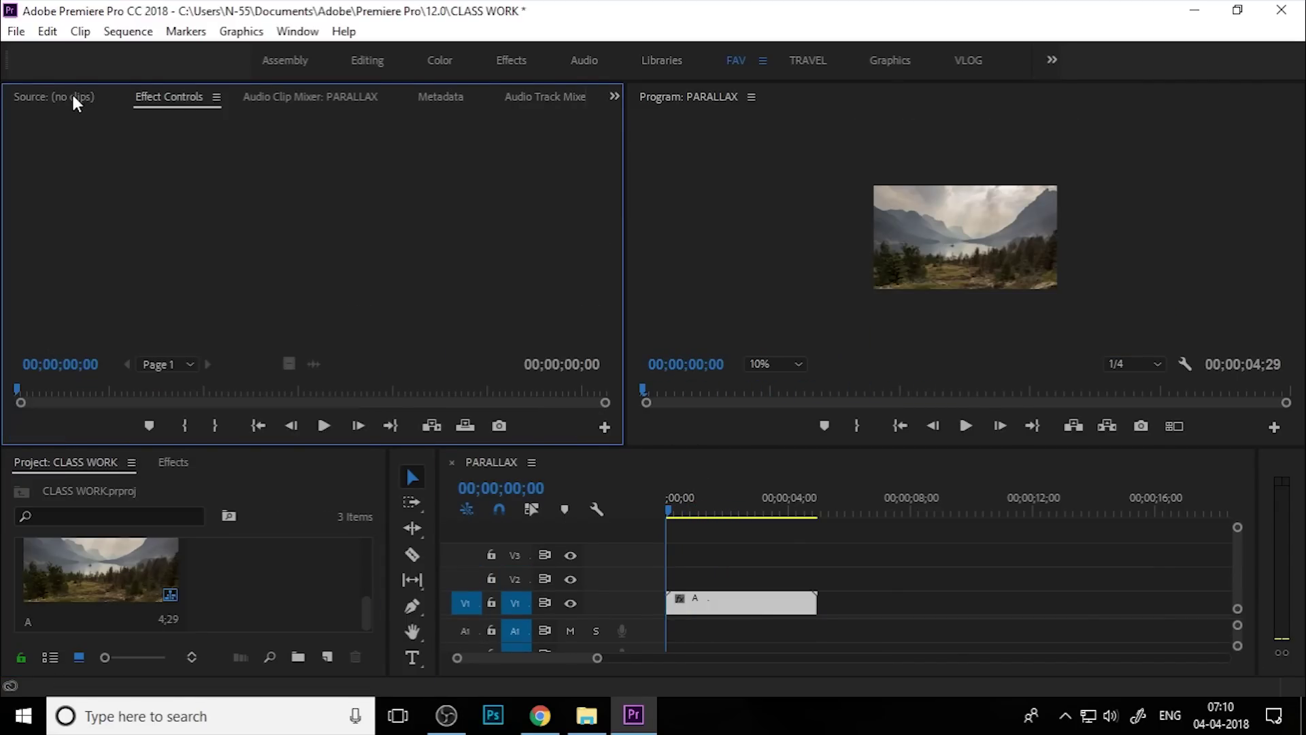
Select clip A to show its effect settings and set the program preview zoom to Fit.
{"action": "left_click", "coordinate": [145, 92]}
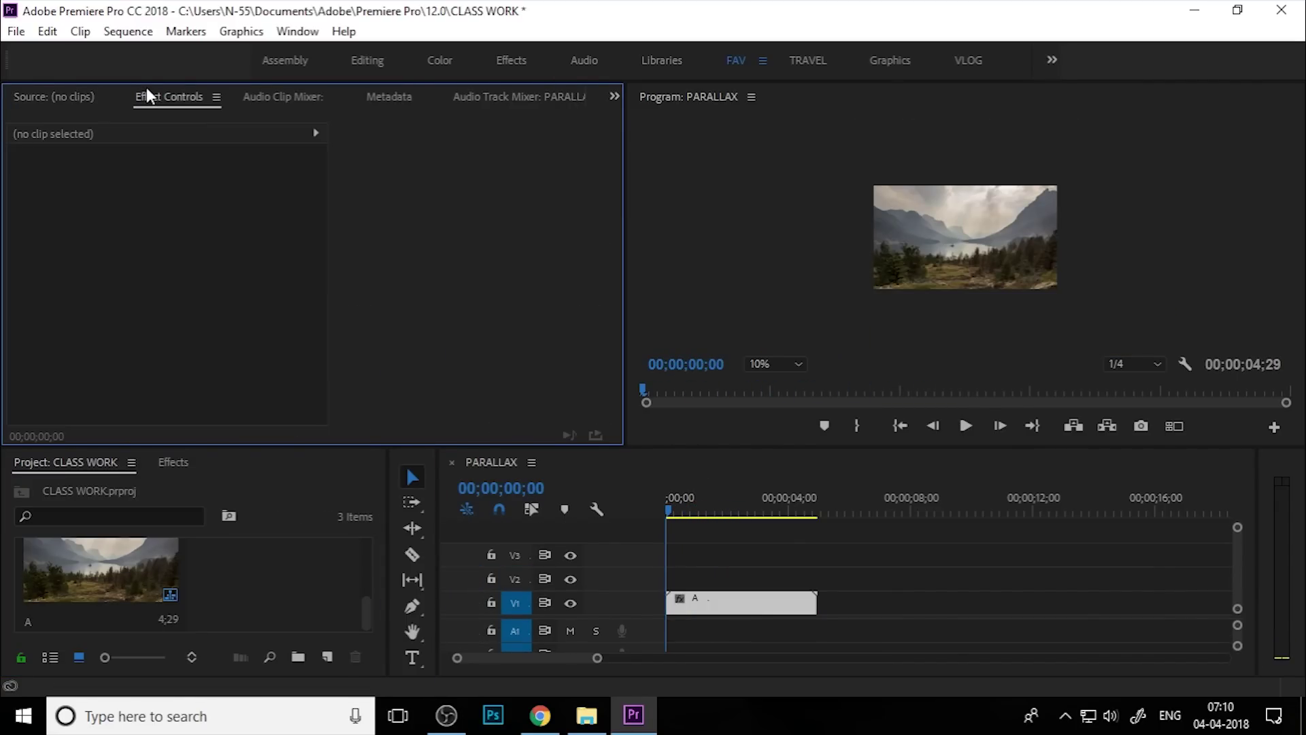
{"action": "left_click", "coordinate": [707, 602]}
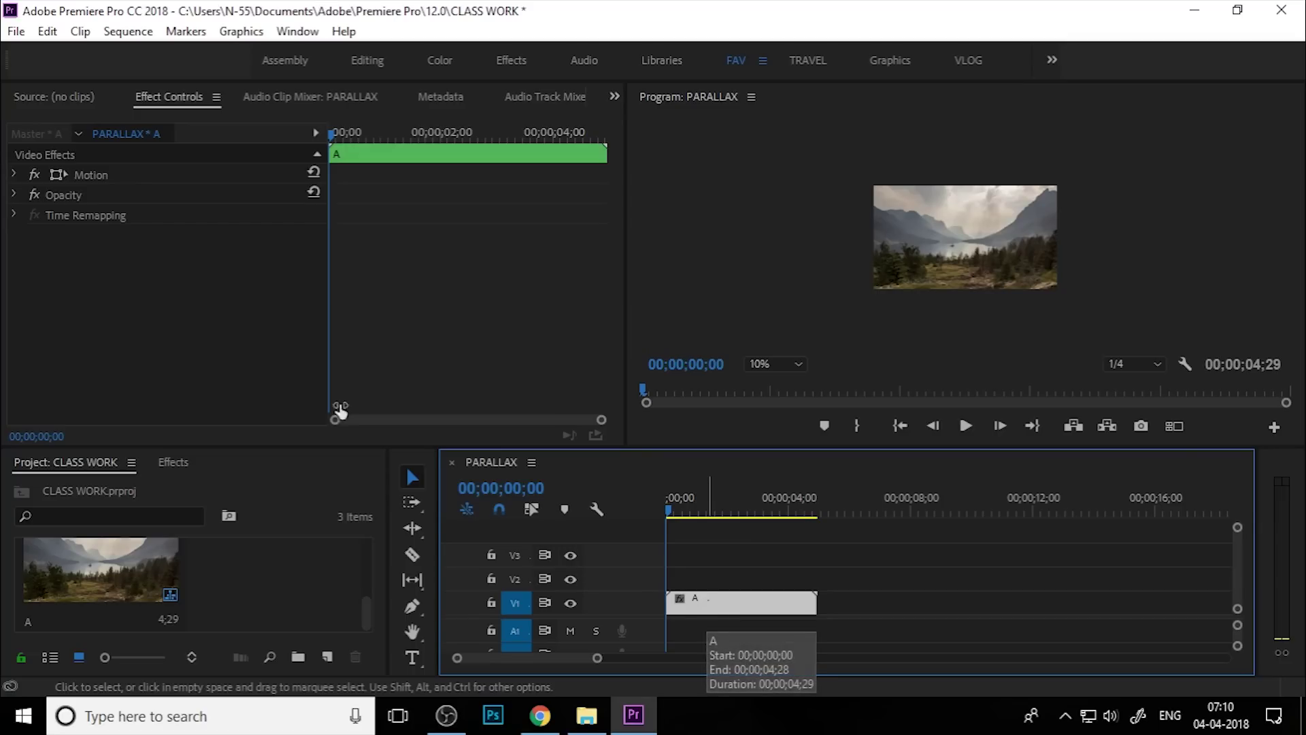
{"action": "left_click", "coordinate": [766, 364]}
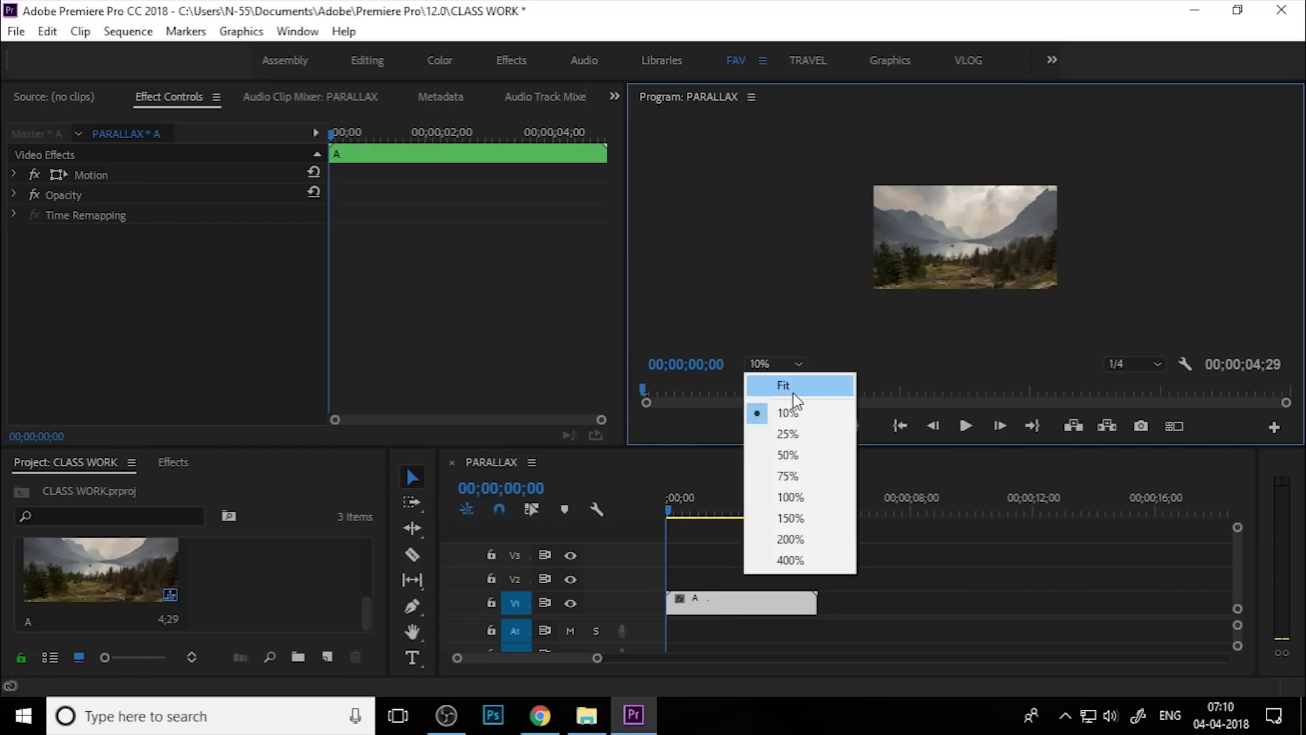
{"action": "left_click", "coordinate": [781, 387]}
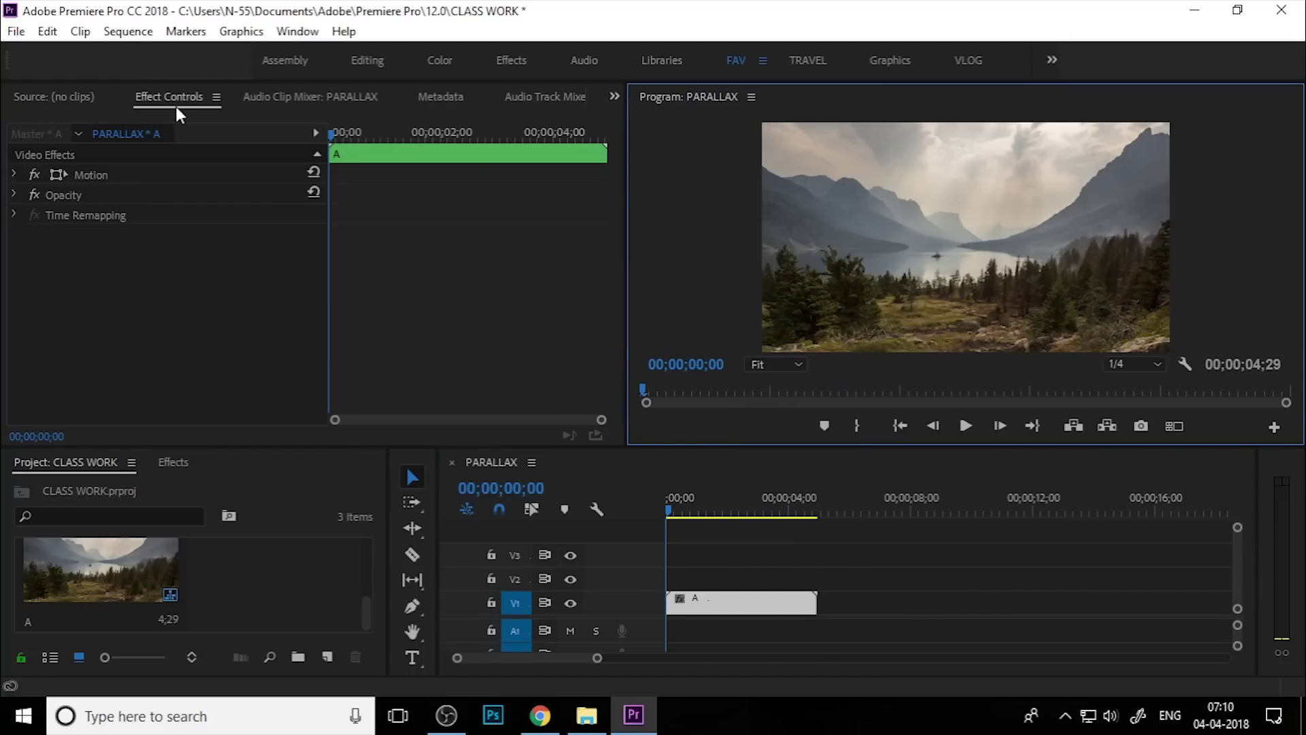
Add a rectangular opacity mask to clip A and widen it into a horizontal band extending past both sides of the frame.
{"action": "left_click", "coordinate": [14, 195]}
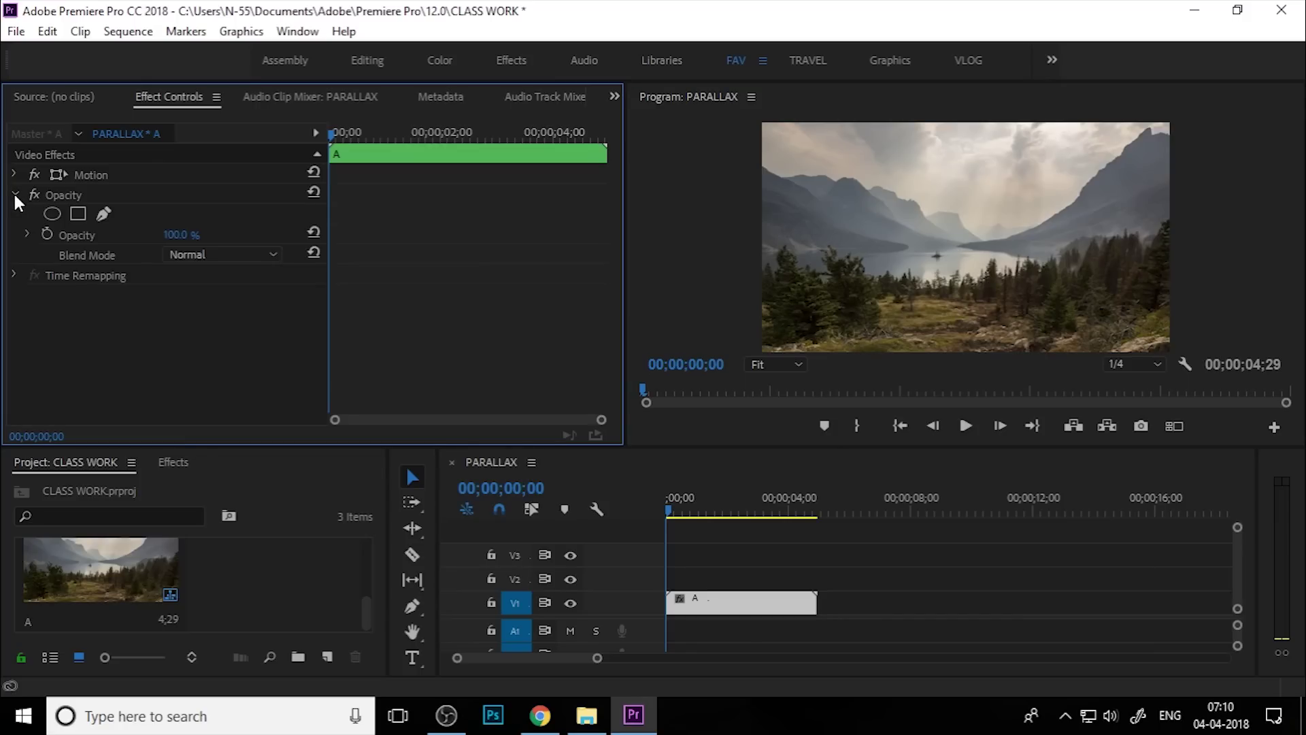
{"action": "left_click", "coordinate": [80, 213]}
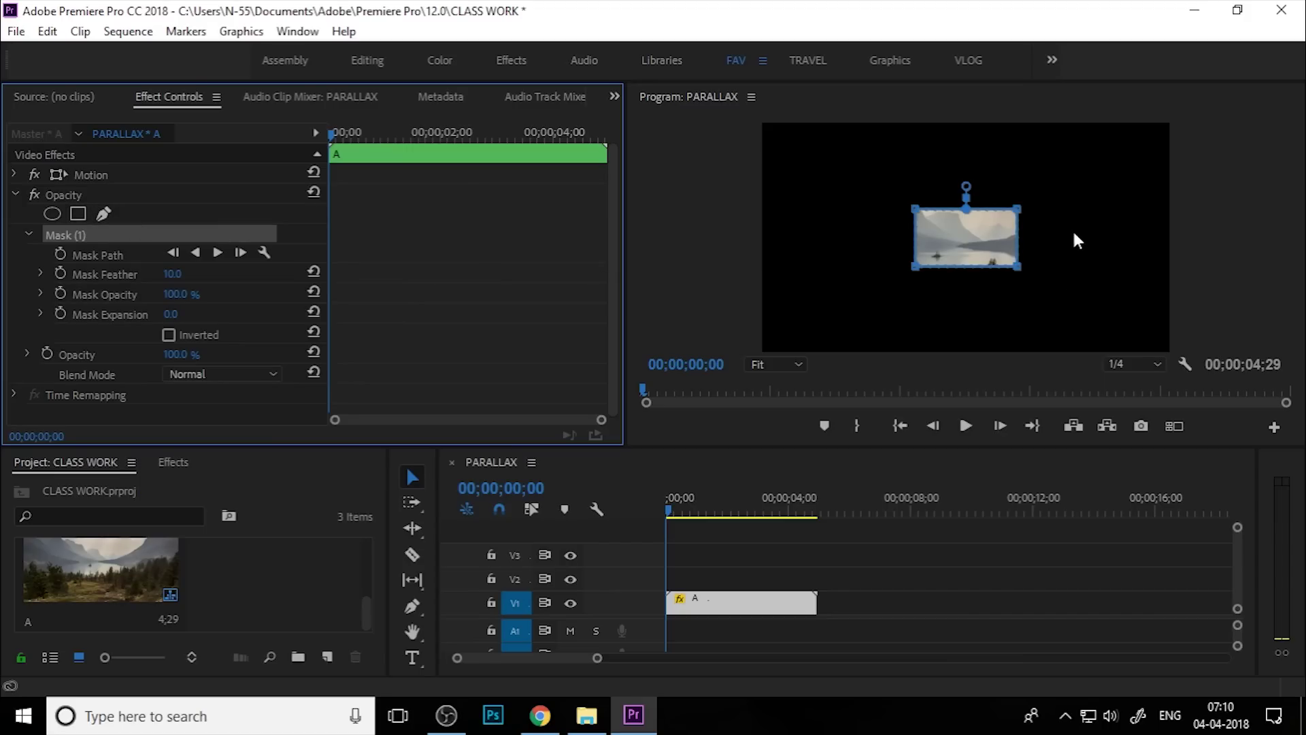
{"action": "left_click", "coordinate": [1067, 183]}
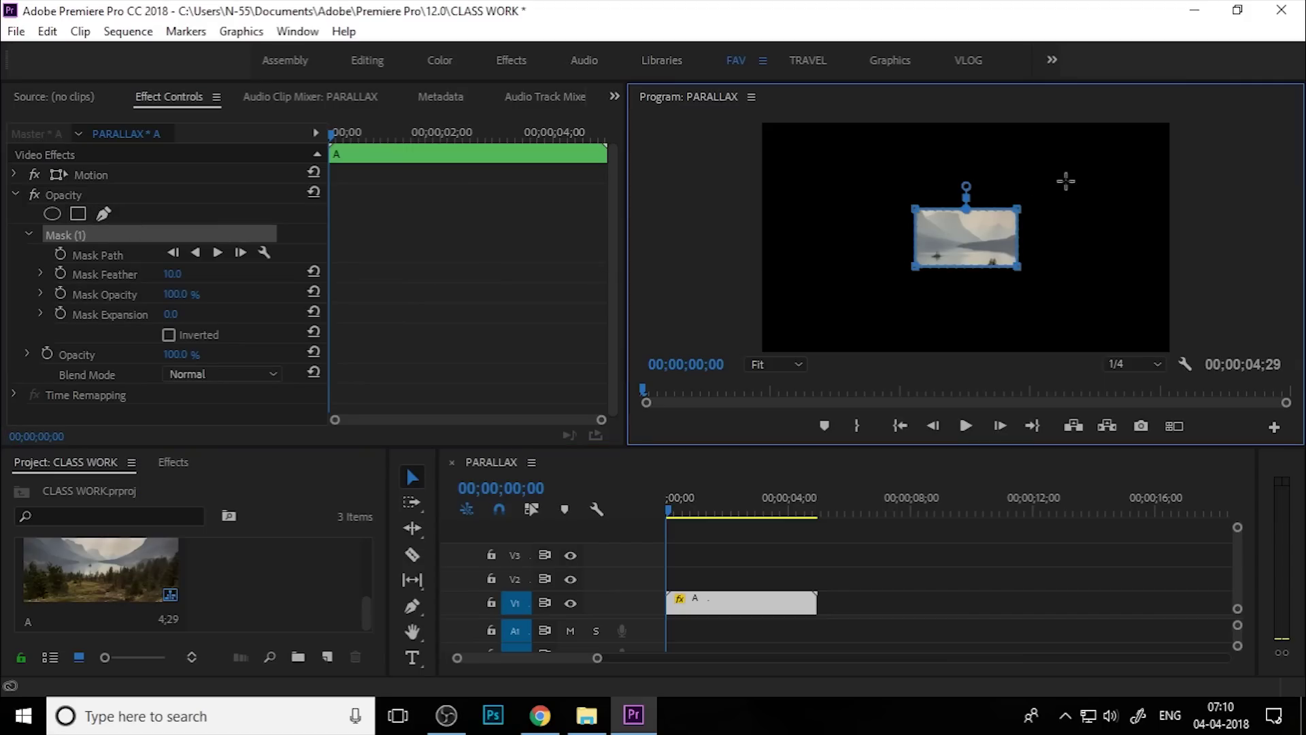
{"action": "left_click_drag", "start_coordinate": [999, 312], "coordinate": [1000, 315]}
{"action": "left_click_drag", "start_coordinate": [1020, 269], "coordinate": [1235, 273]}
{"action": "left_click_drag", "start_coordinate": [876, 165], "coordinate": [712, 266]}
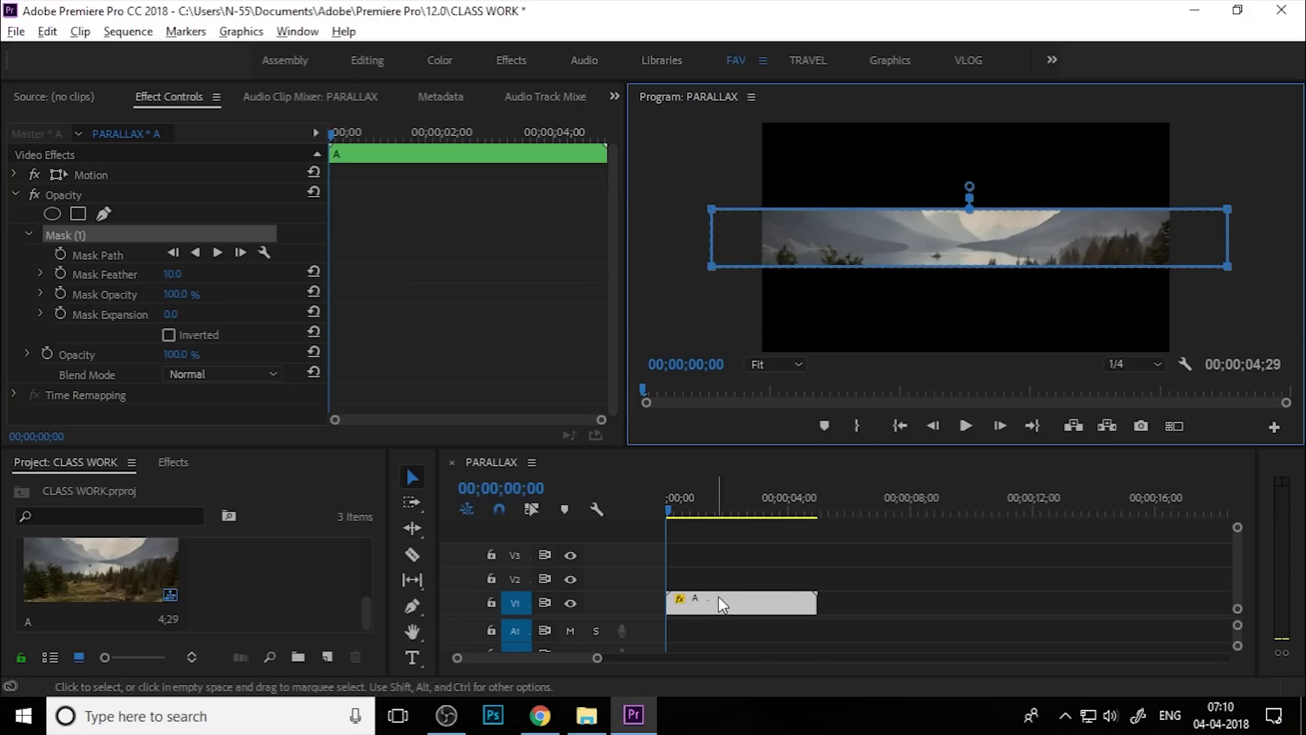
Duplicate clip A from V1 onto V2 and move the lower edge of the copy's opacity mask slightly down.
{"action": "left_click_drag", "start_coordinate": [724, 604], "coordinate": [723, 577]}
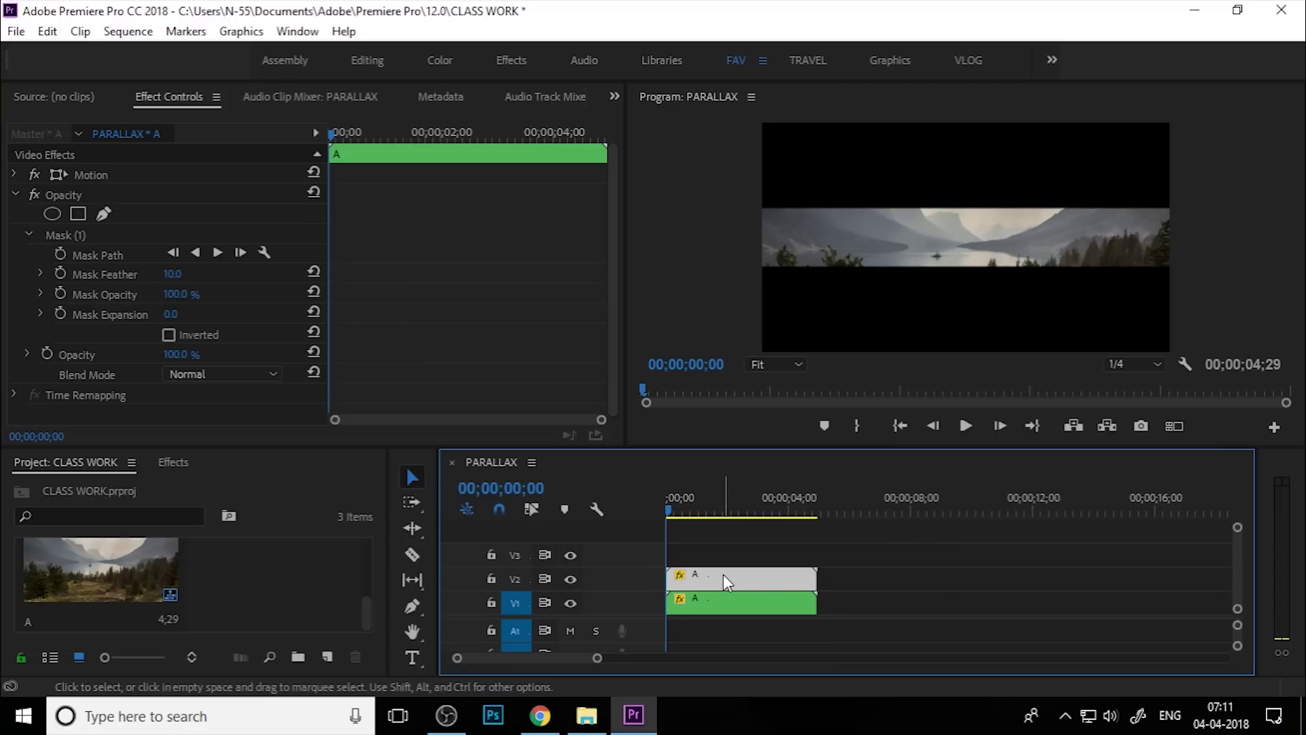
{"action": "left_click", "coordinate": [85, 234]}
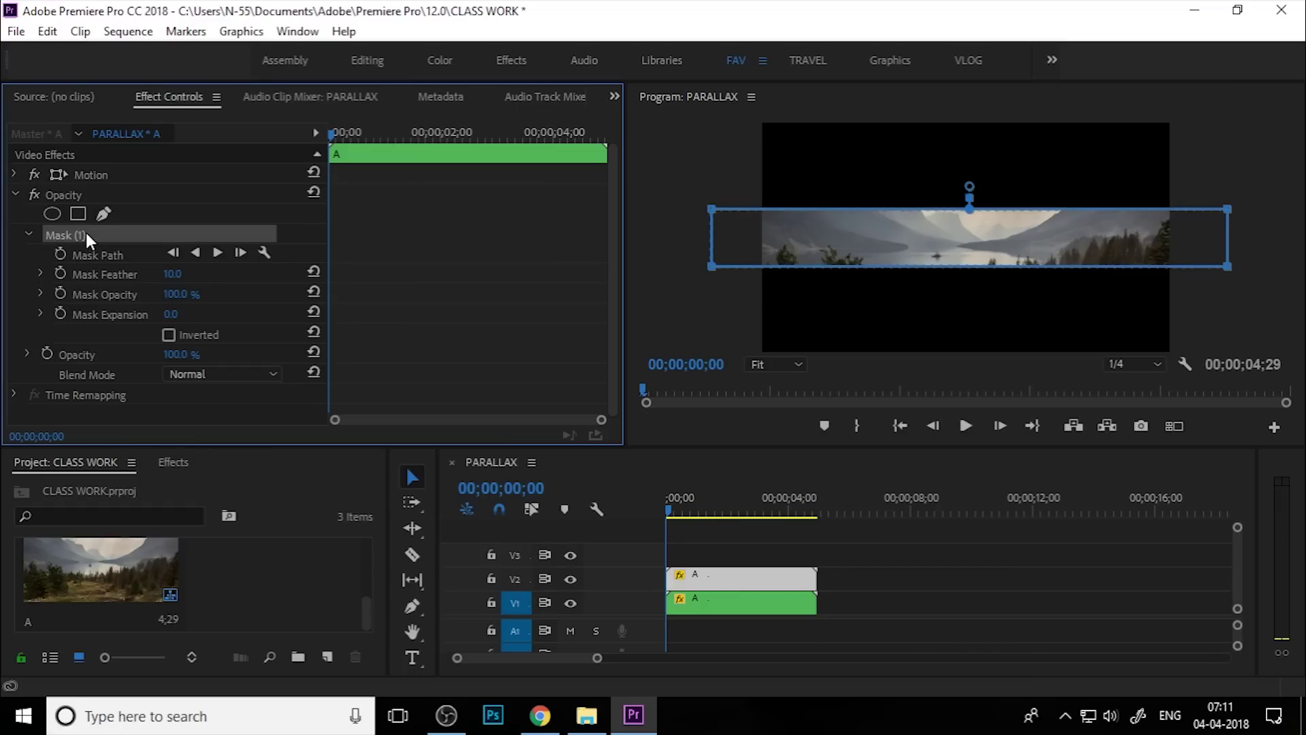
{"action": "left_click_drag", "start_coordinate": [645, 251], "coordinate": [1258, 306]}
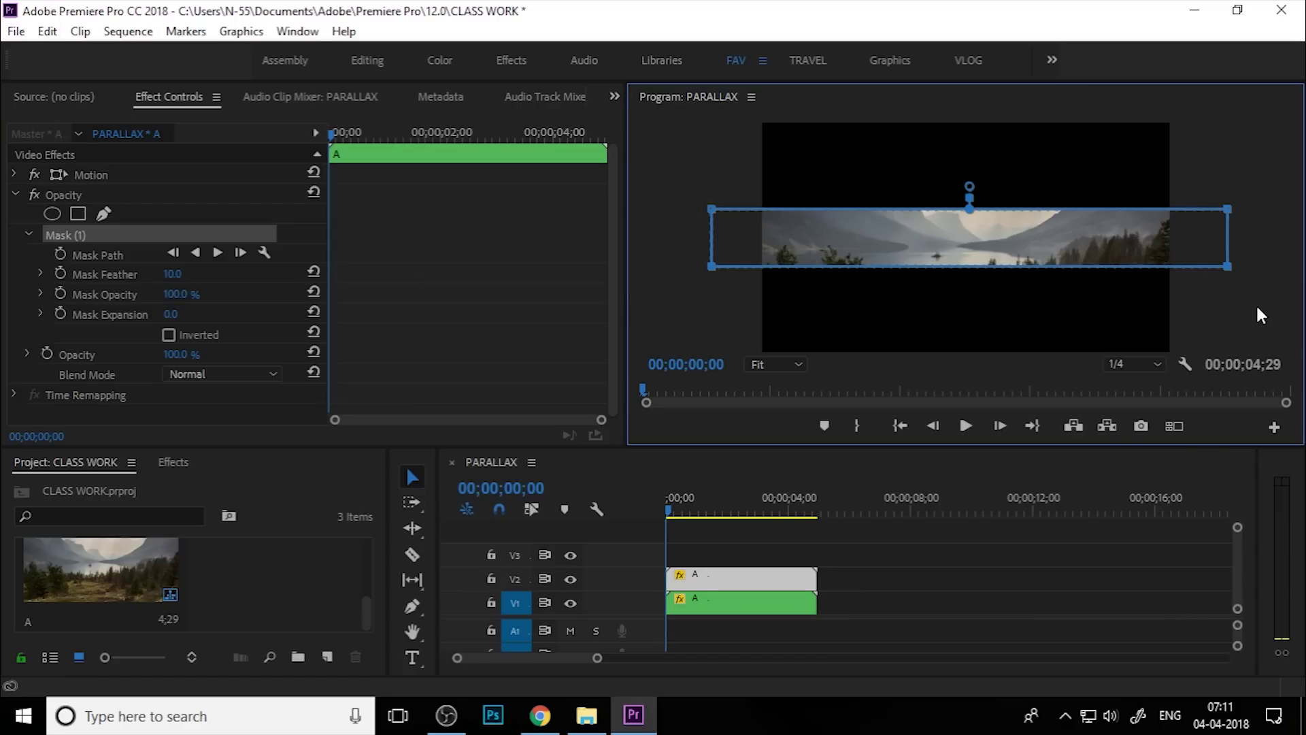
{"action": "key", "text": "Down"}
{"action": "key", "text": "Down"}
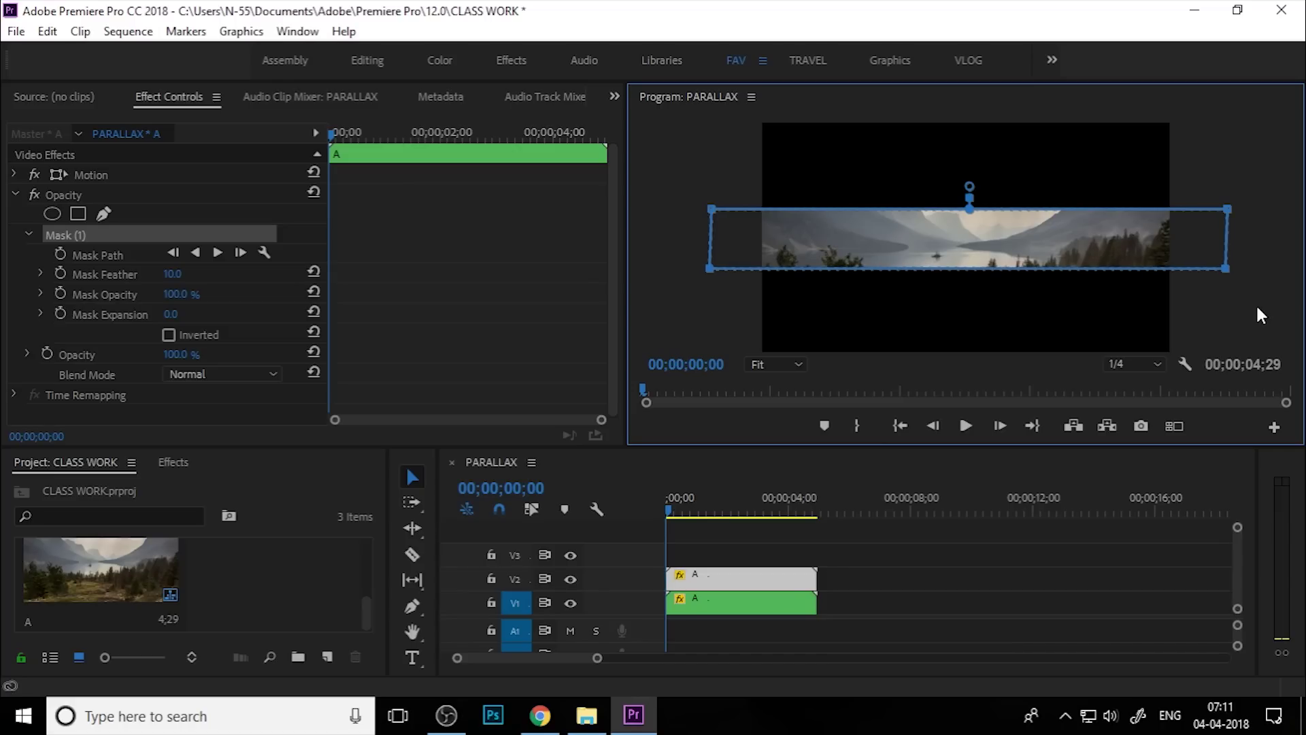
{"action": "key", "text": "Right"}
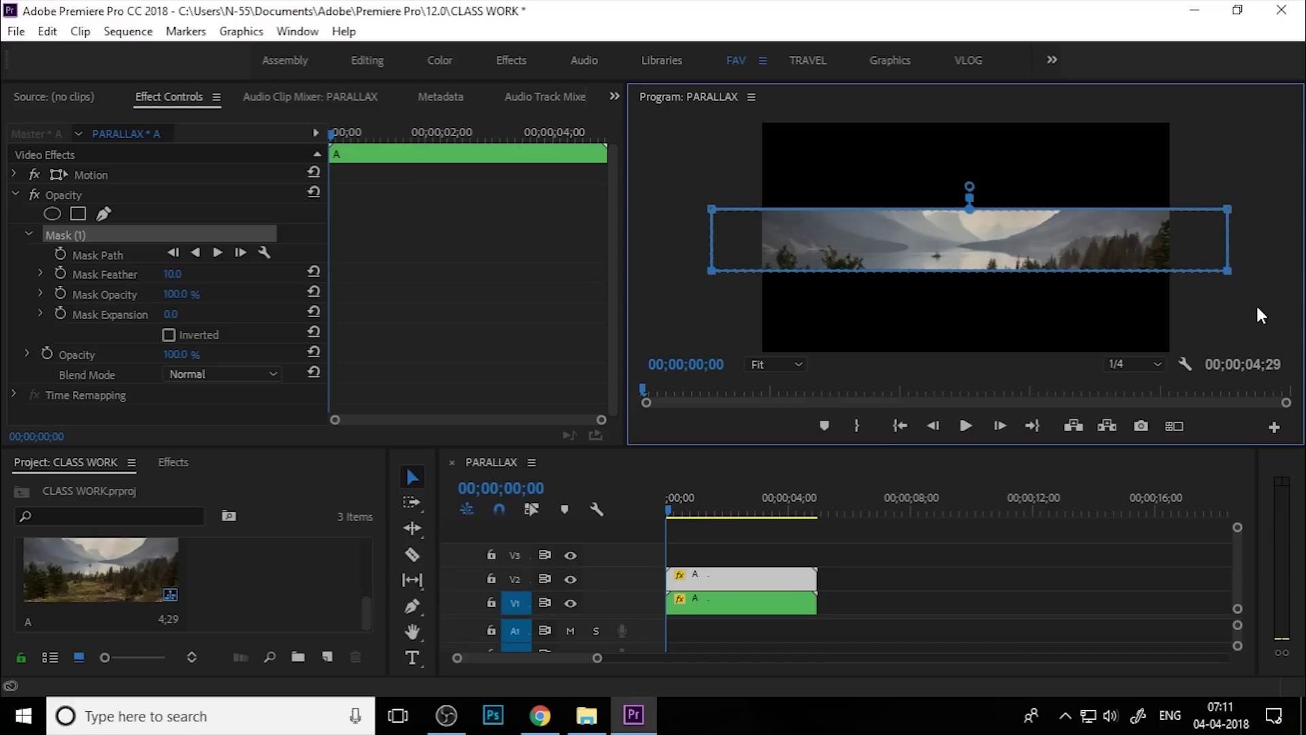
{"action": "key", "text": "Down"}
{"action": "key", "text": "Down"}
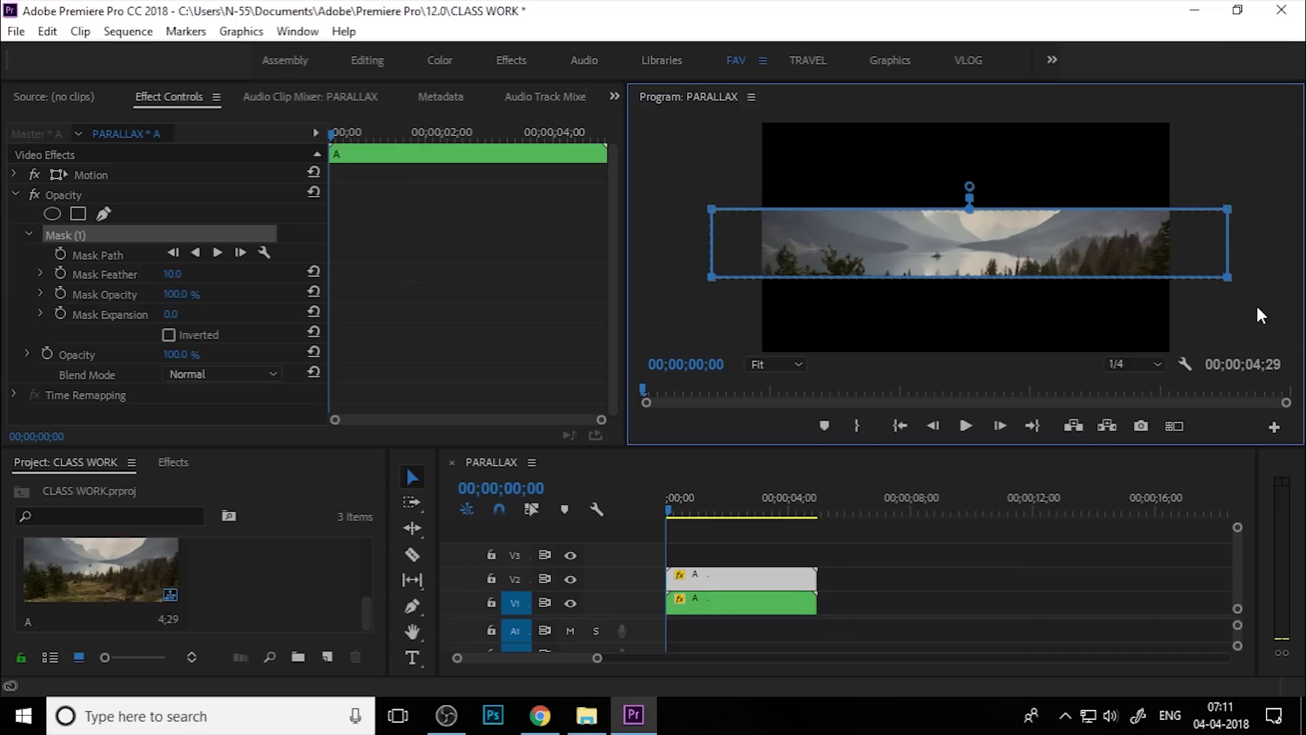
Raise the upper edge of the V2 clip's mask slightly to make its band taller.
{"action": "left_click_drag", "start_coordinate": [1274, 172], "coordinate": [670, 228]}
{"action": "key", "text": "Up"}
{"action": "key", "text": "Up"}
{"action": "key", "text": "Up"}
{"action": "key", "text": "Up"}
{"action": "key", "text": "Up"}
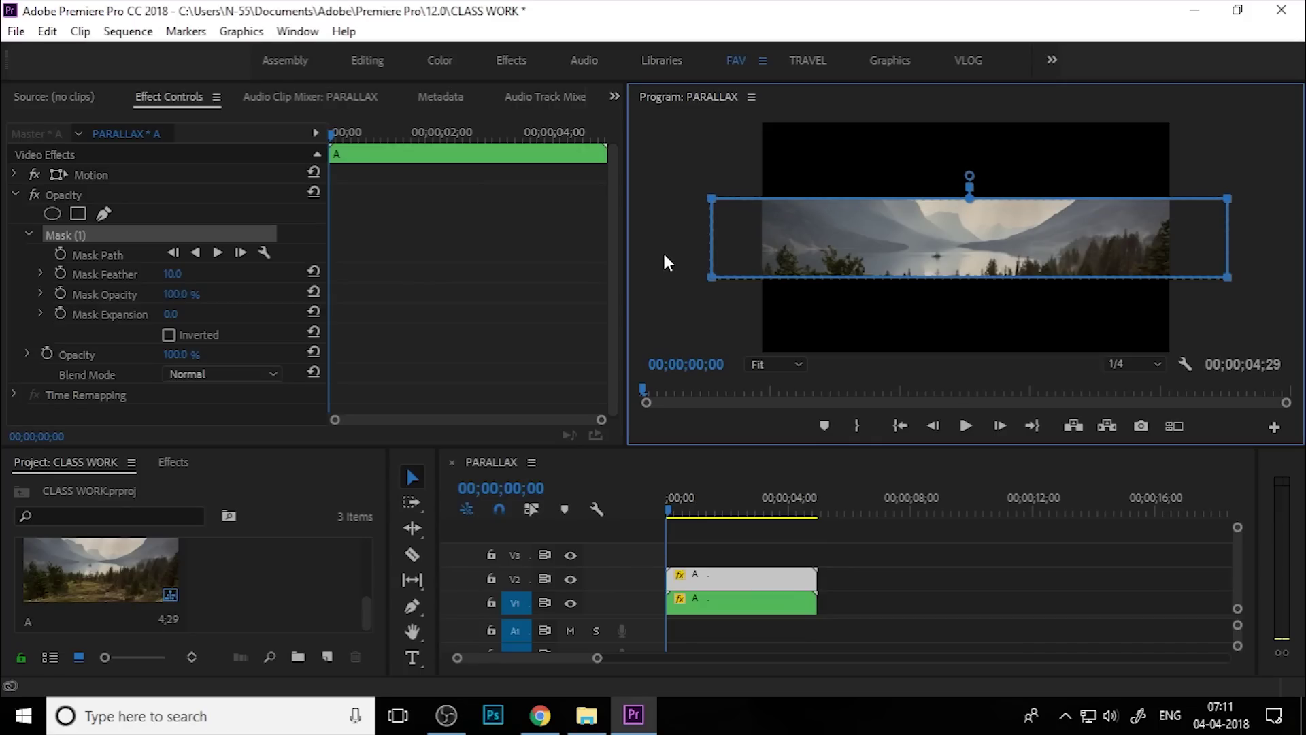
Duplicate the V2 clip onto V3 and move the lower edge of the copy's mask further down.
{"action": "left_click", "coordinate": [772, 585]}
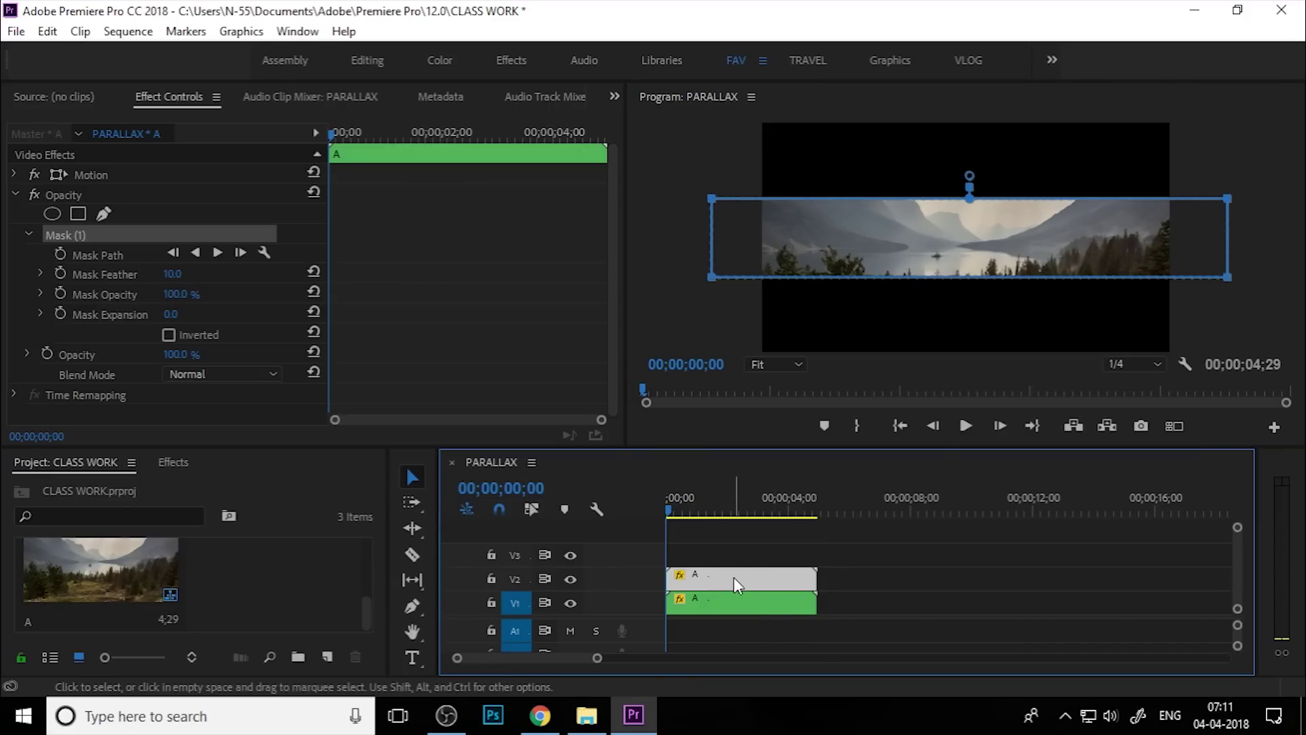
{"action": "left_click_drag", "start_coordinate": [733, 577], "coordinate": [745, 556]}
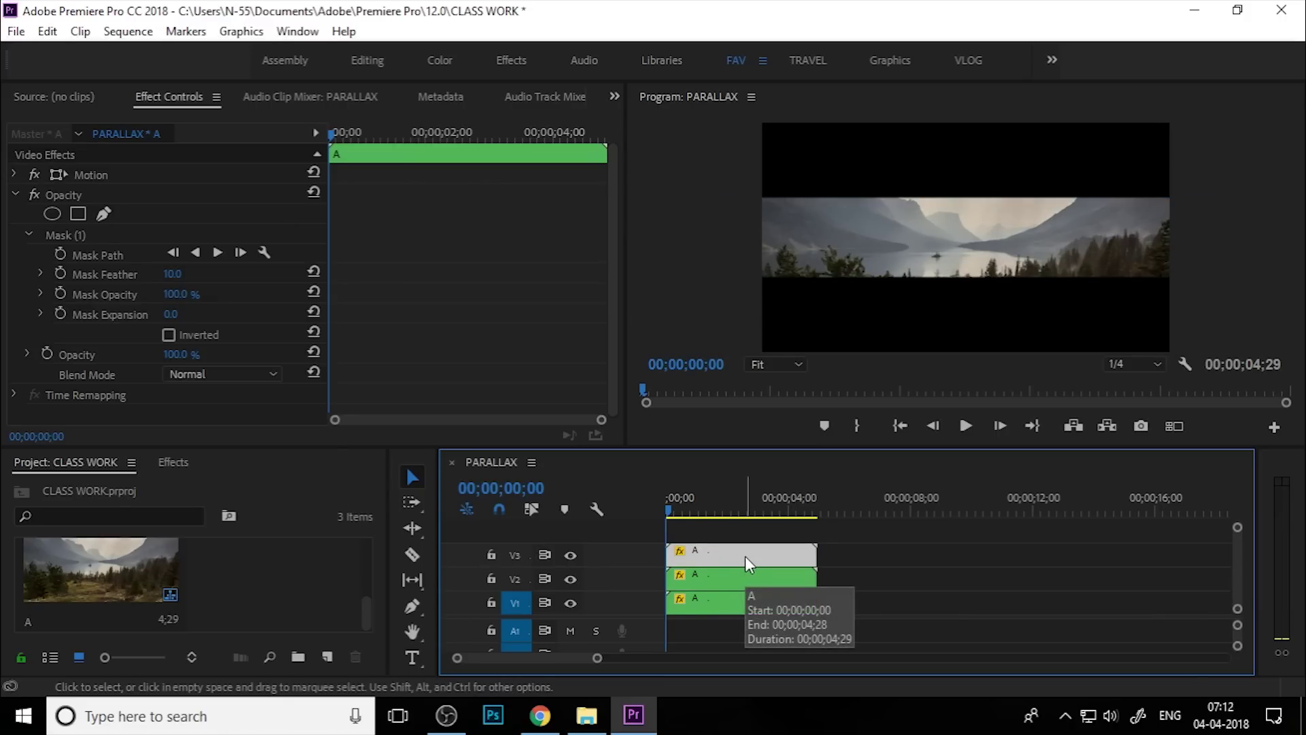
{"action": "left_click", "coordinate": [89, 238]}
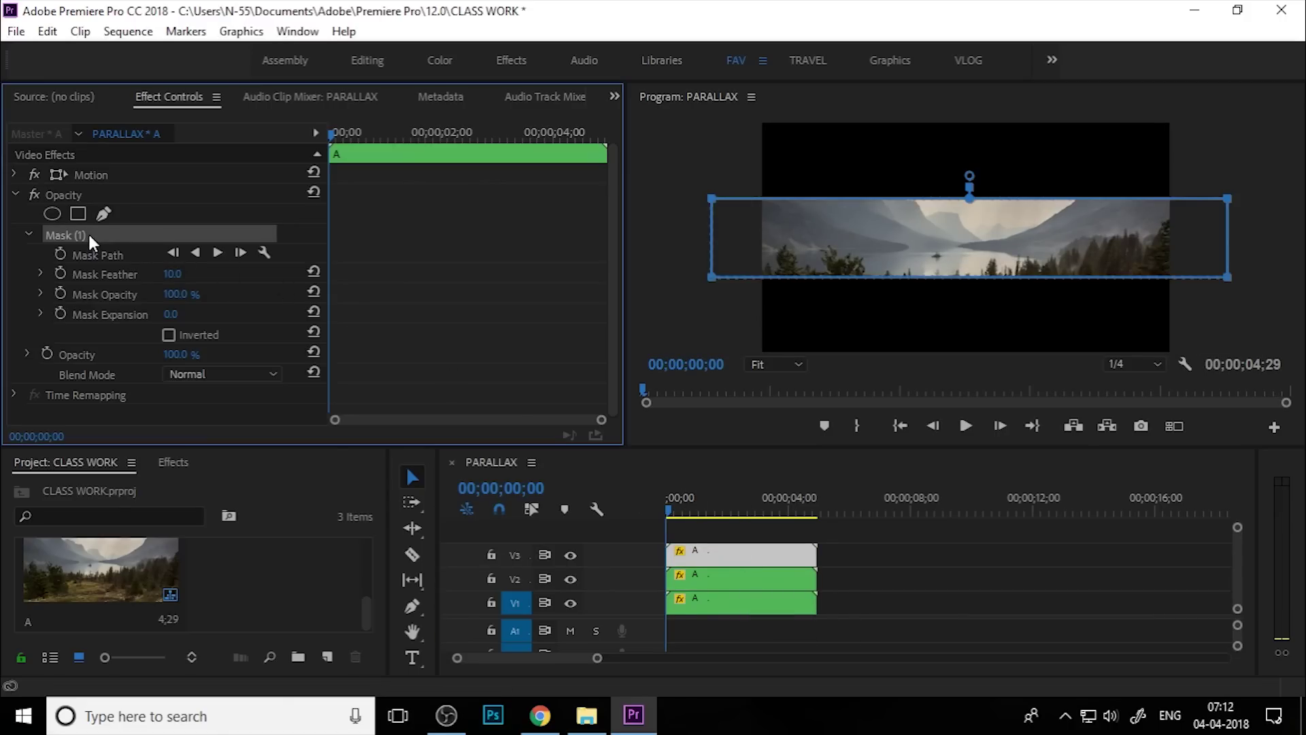
{"action": "left_click_drag", "start_coordinate": [671, 255], "coordinate": [1247, 293]}
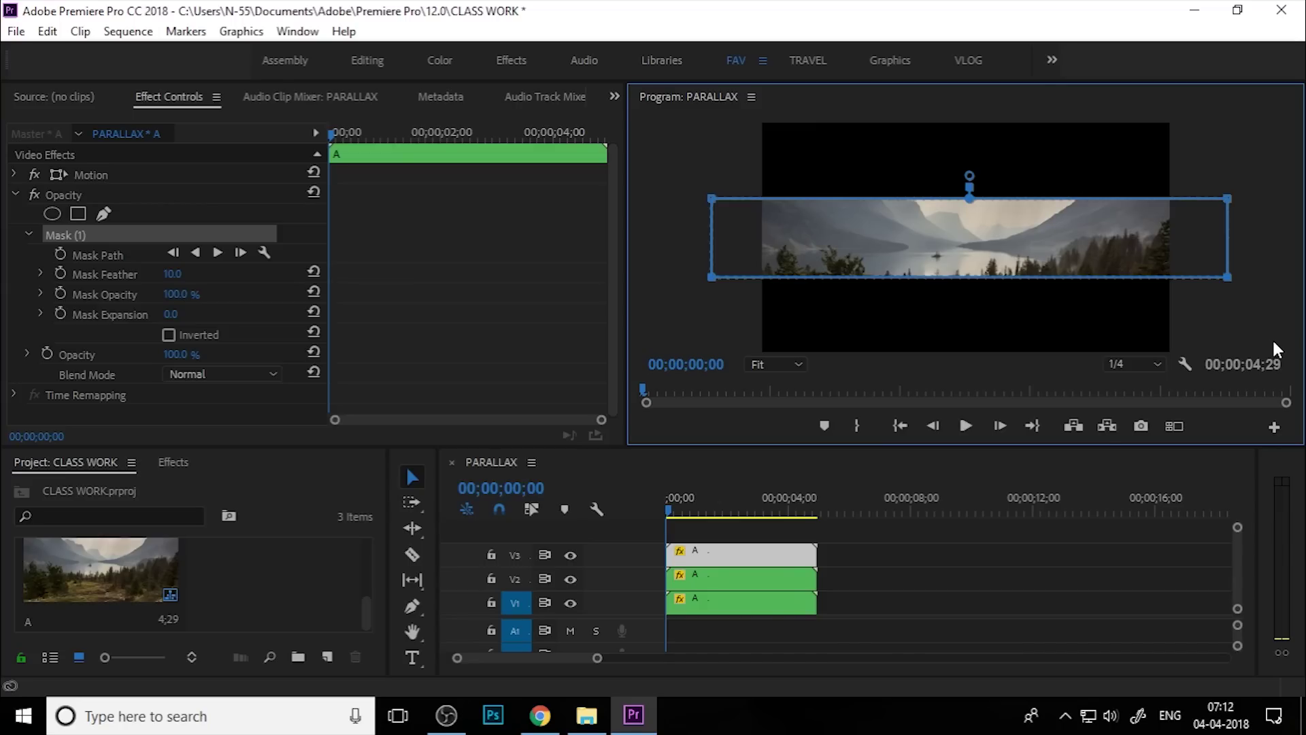
{"action": "key", "text": "Down"}
{"action": "key", "text": "Down"}
{"action": "key", "text": "Down"}
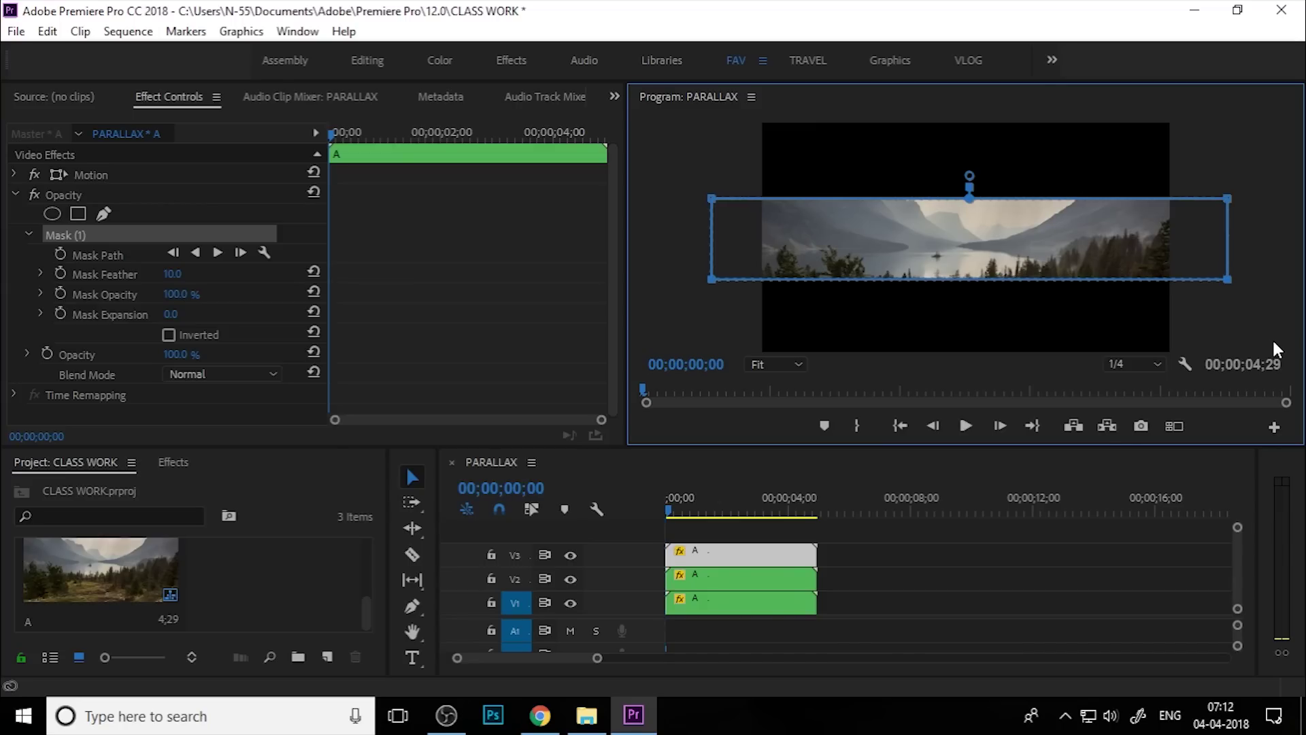
{"action": "key", "text": "Down"}
{"action": "key", "text": "Down"}
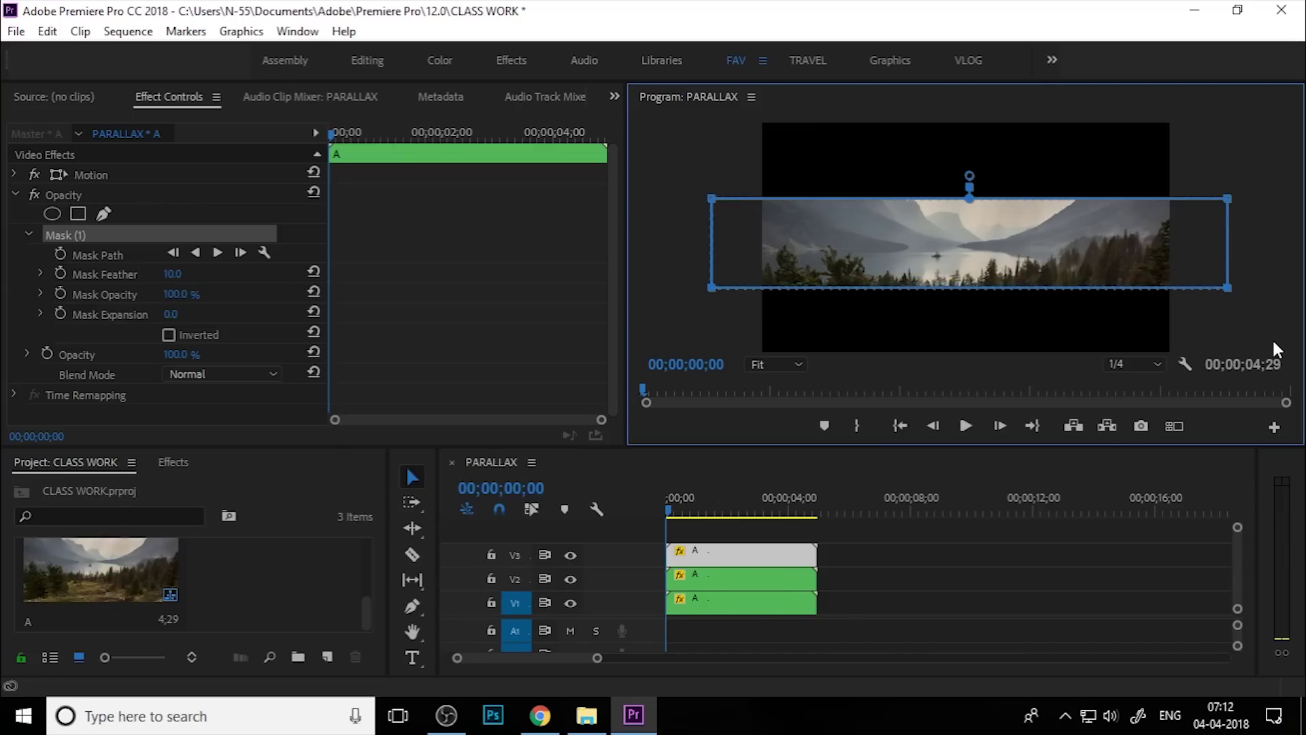
{"action": "key", "text": "Down"}
{"action": "key", "text": "Down"}
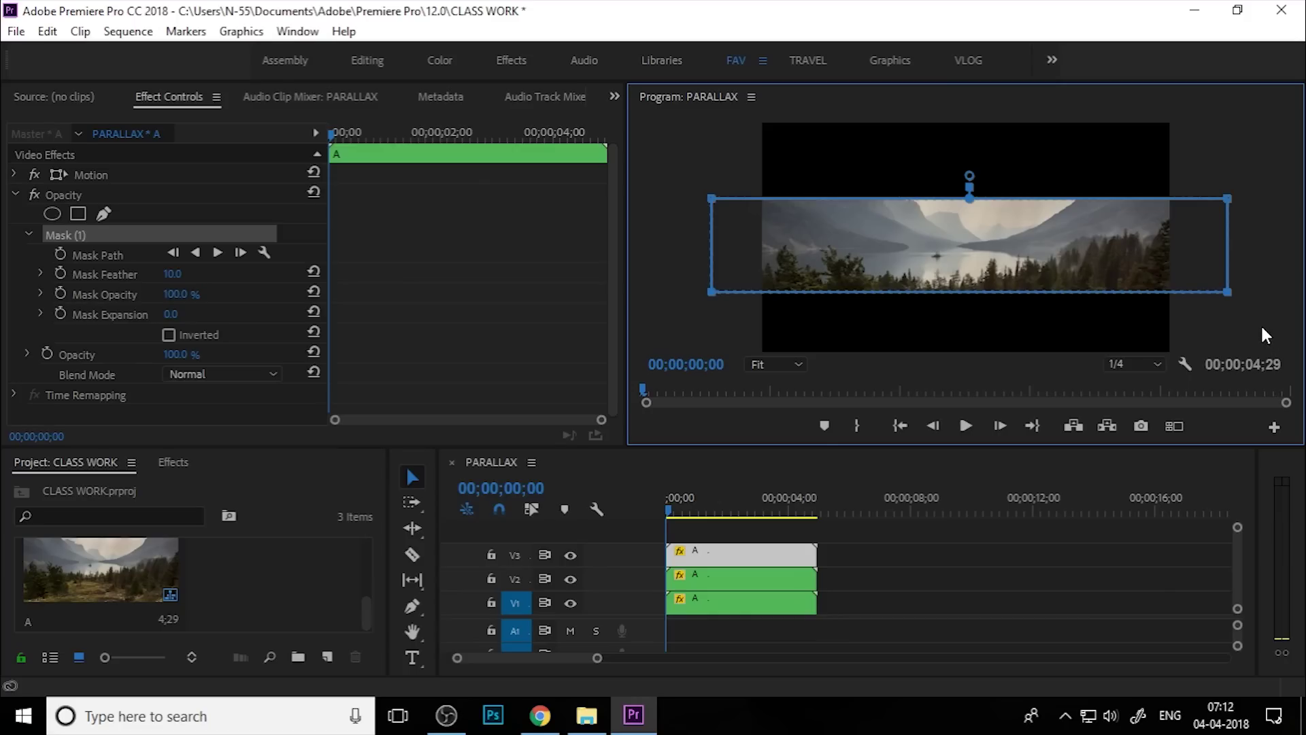
Raise the upper edge of the V3 clip's mask above the band revealed by the V2 clip.
{"action": "left_click_drag", "start_coordinate": [1252, 185], "coordinate": [681, 216]}
{"action": "key", "text": "Up"}
{"action": "key", "text": "Up"}
{"action": "key", "text": "Up"}
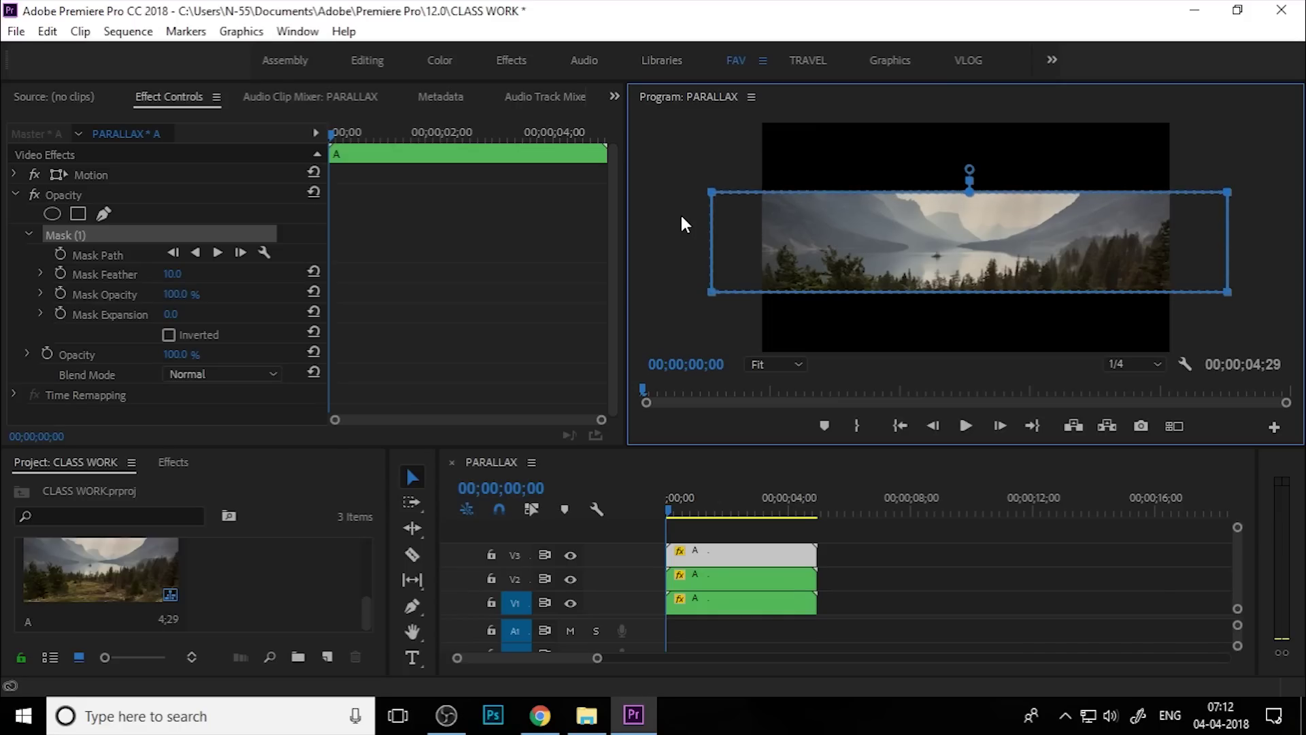
{"action": "key", "text": "Up"}
{"action": "key", "text": "Up"}
{"action": "key", "text": "Up"}
{"action": "key", "text": "Up"}
Duplicate the V3 clip onto V4 and extend the copy's mask both upward and downward.
{"action": "left_click", "coordinate": [716, 551]}
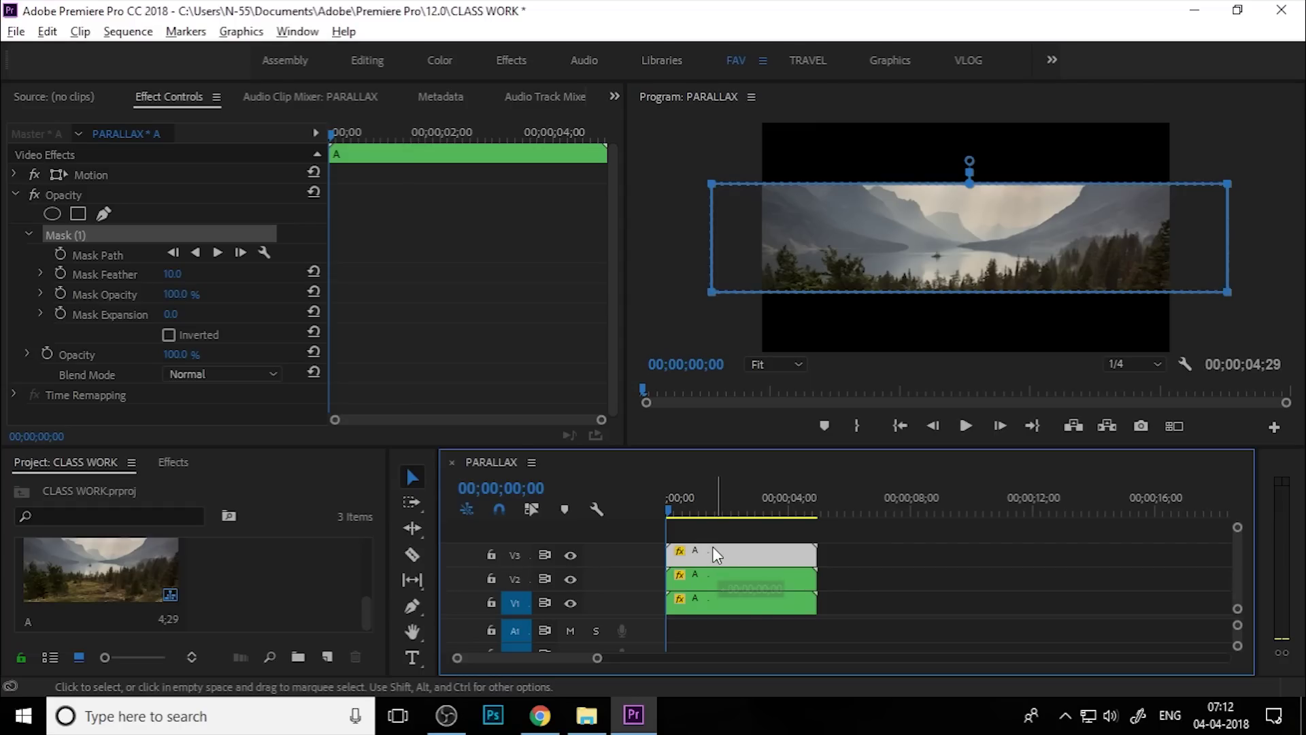
{"action": "mouse_move", "coordinate": [714, 552]}
{"action": "left_mouse_down"}
{"action": "mouse_move", "coordinate": [709, 539]}
{"action": "mouse_move", "coordinate": [731, 535]}
{"action": "left_mouse_up"}
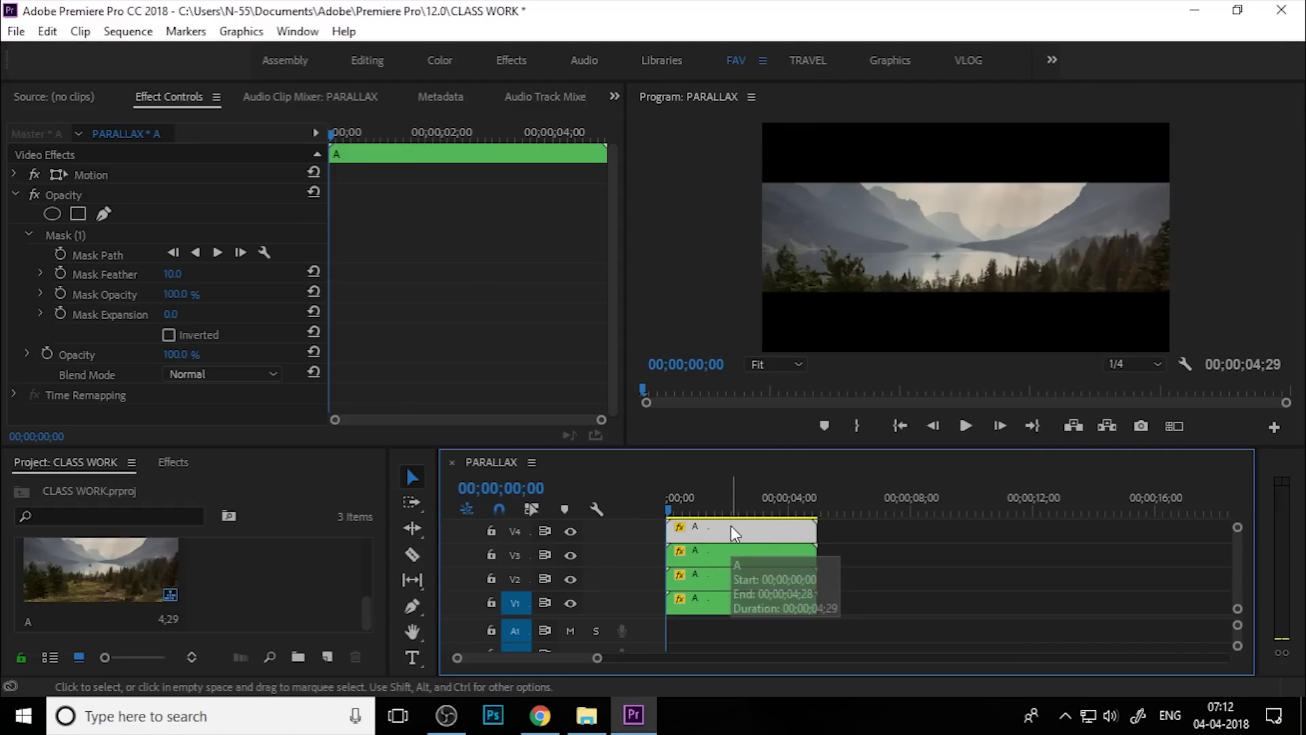
{"action": "left_click", "coordinate": [88, 235]}
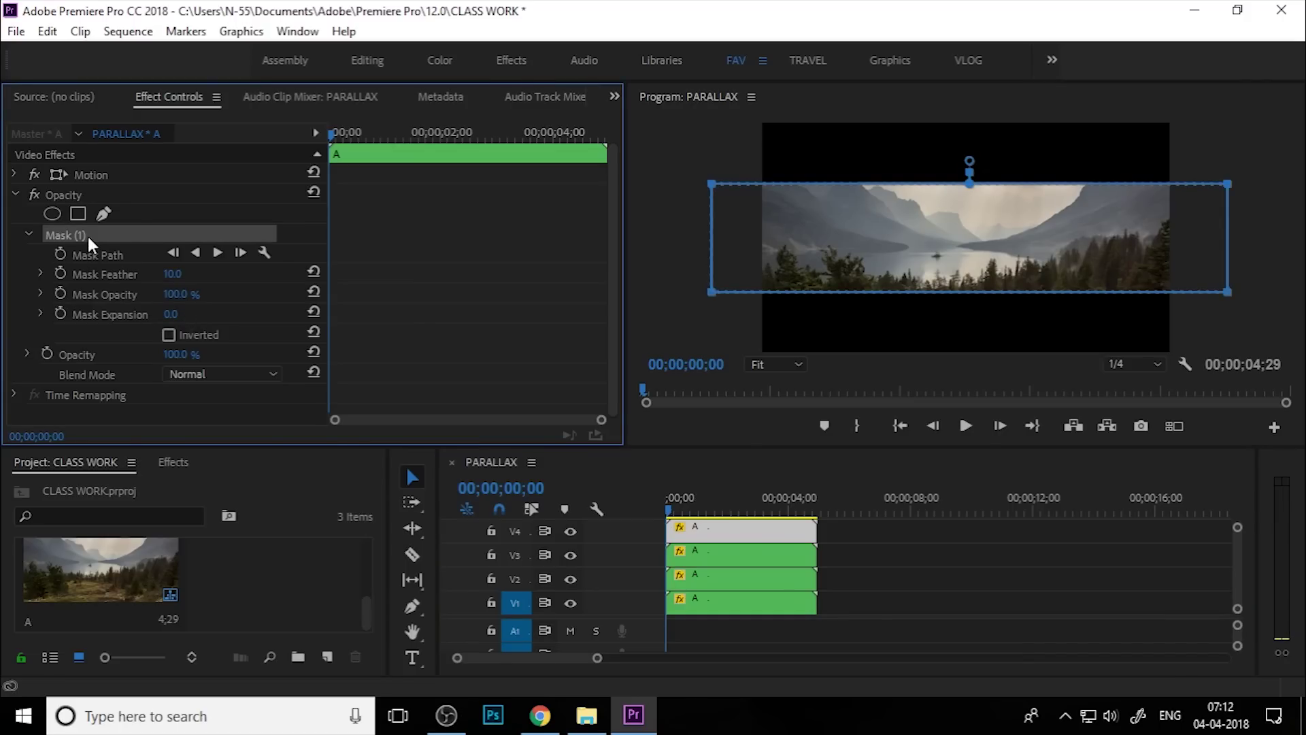
{"action": "left_click", "coordinate": [1263, 340]}
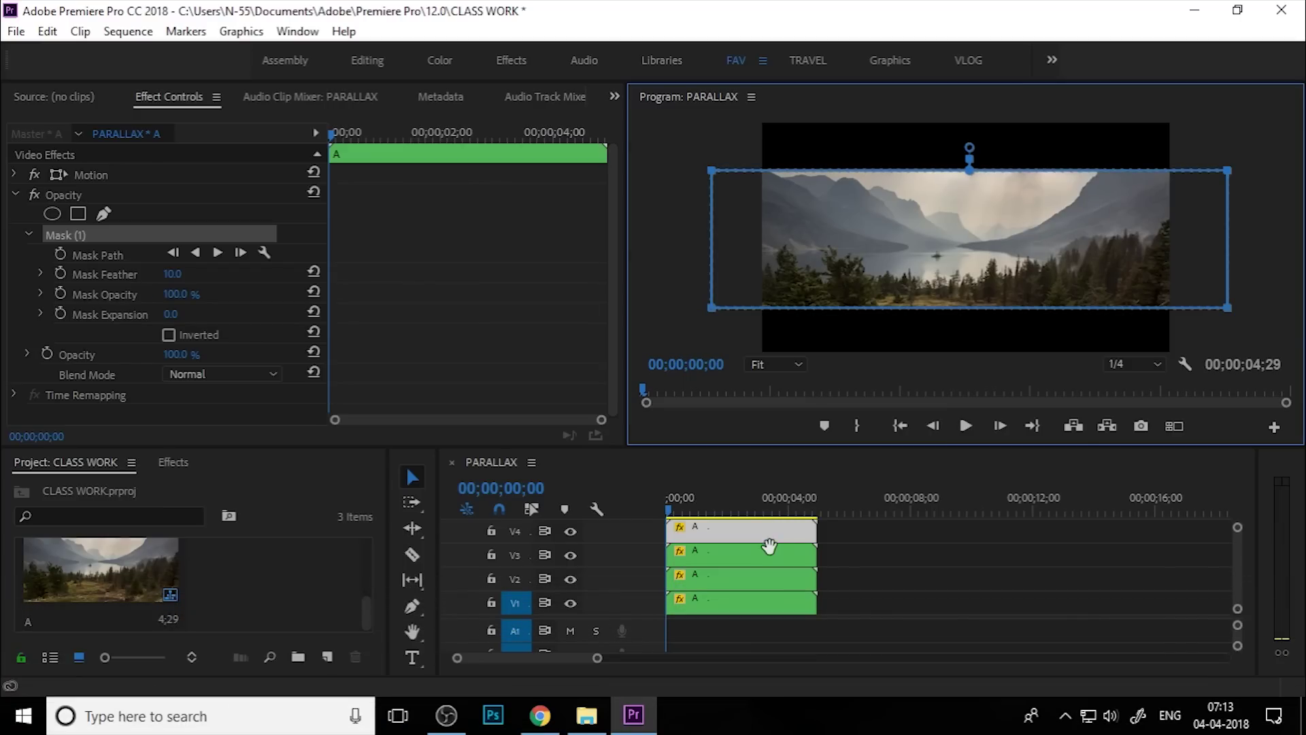
Reduce the video track heights to make room and duplicate the V4 clip onto V5.
{"action": "left_click_drag", "start_coordinate": [653, 616], "coordinate": [653, 631]}
{"action": "left_click_drag", "start_coordinate": [1238, 532], "coordinate": [1238, 521]}
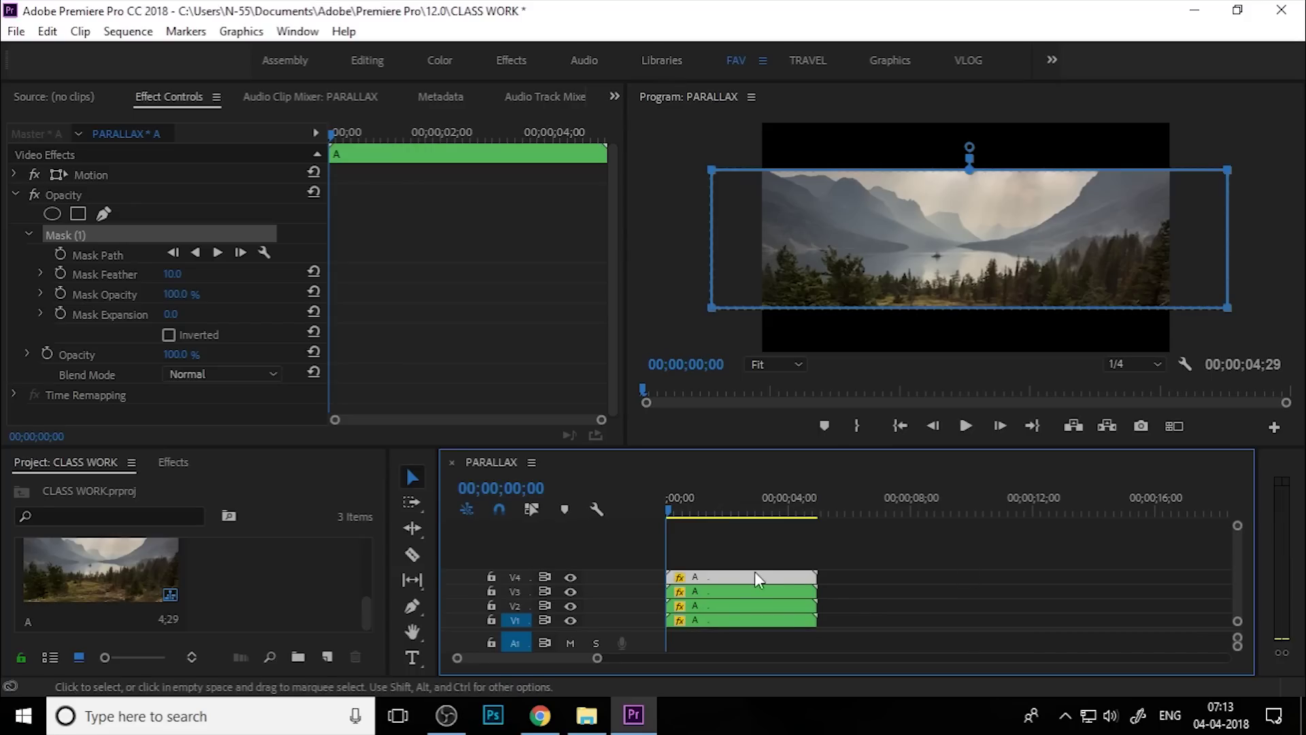
{"action": "left_click_drag", "start_coordinate": [742, 572], "coordinate": [878, 575]}
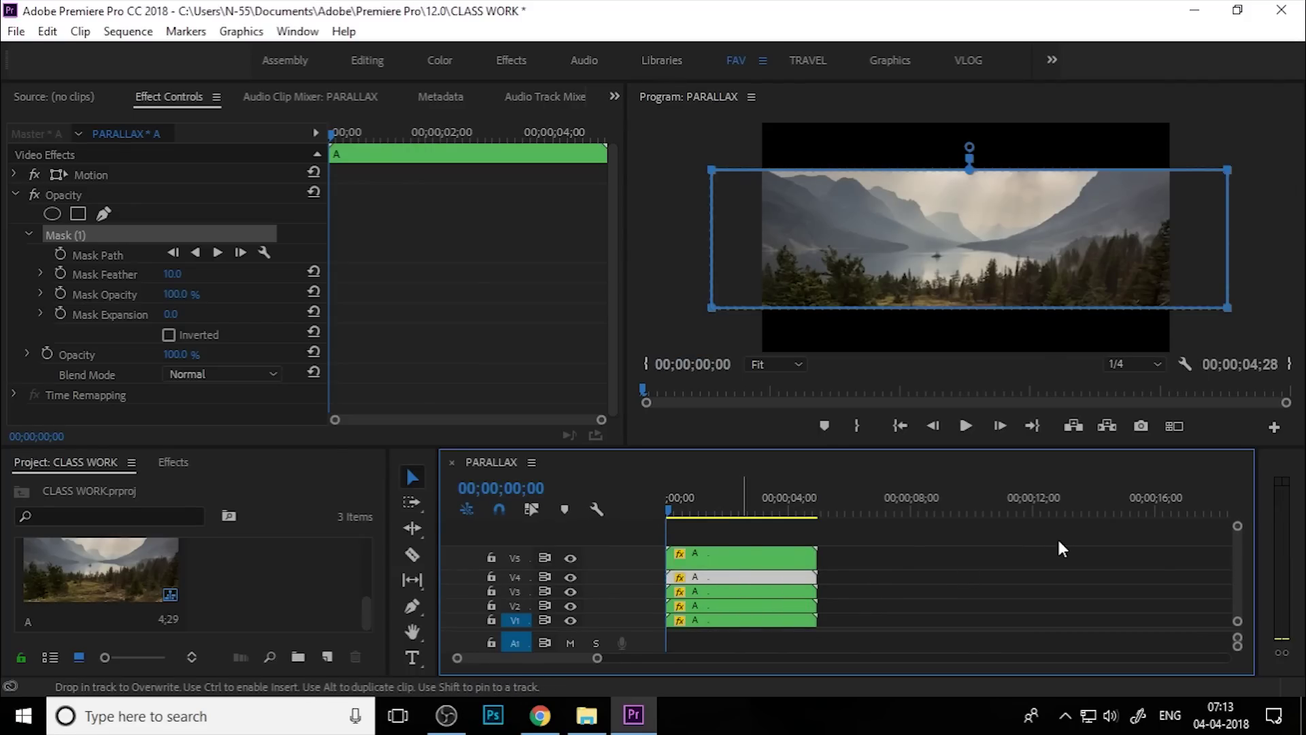
{"action": "left_click", "coordinate": [772, 549]}
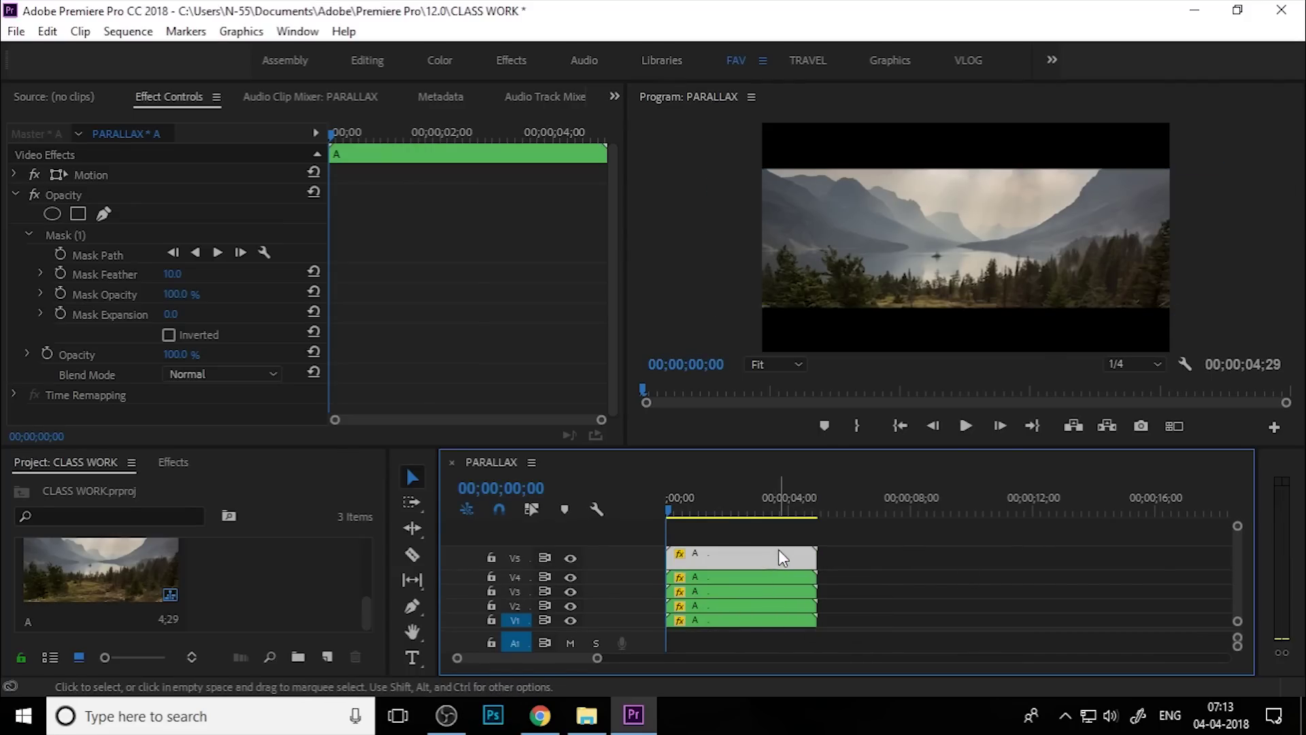
Move the lower edge of the V5 clip's mask down close to the bottom of the frame.
{"action": "left_click", "coordinate": [90, 236]}
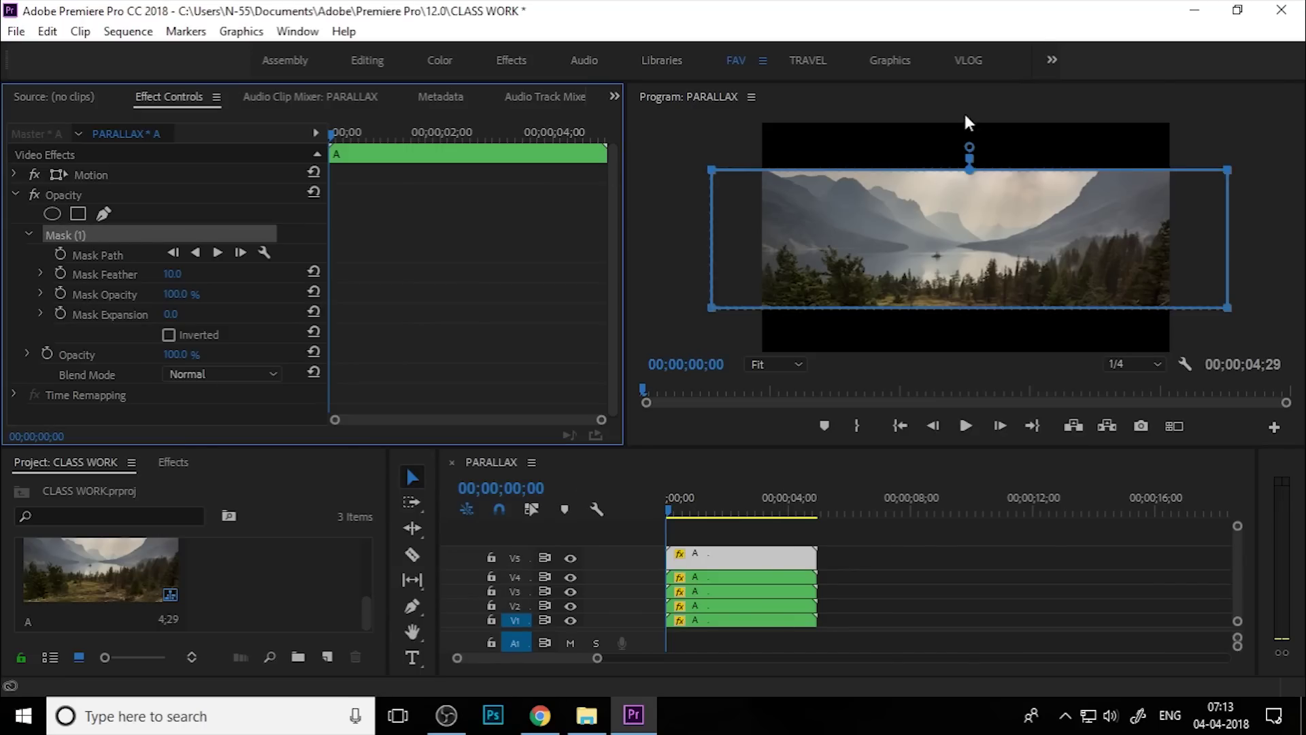
{"action": "left_click", "coordinate": [773, 314]}
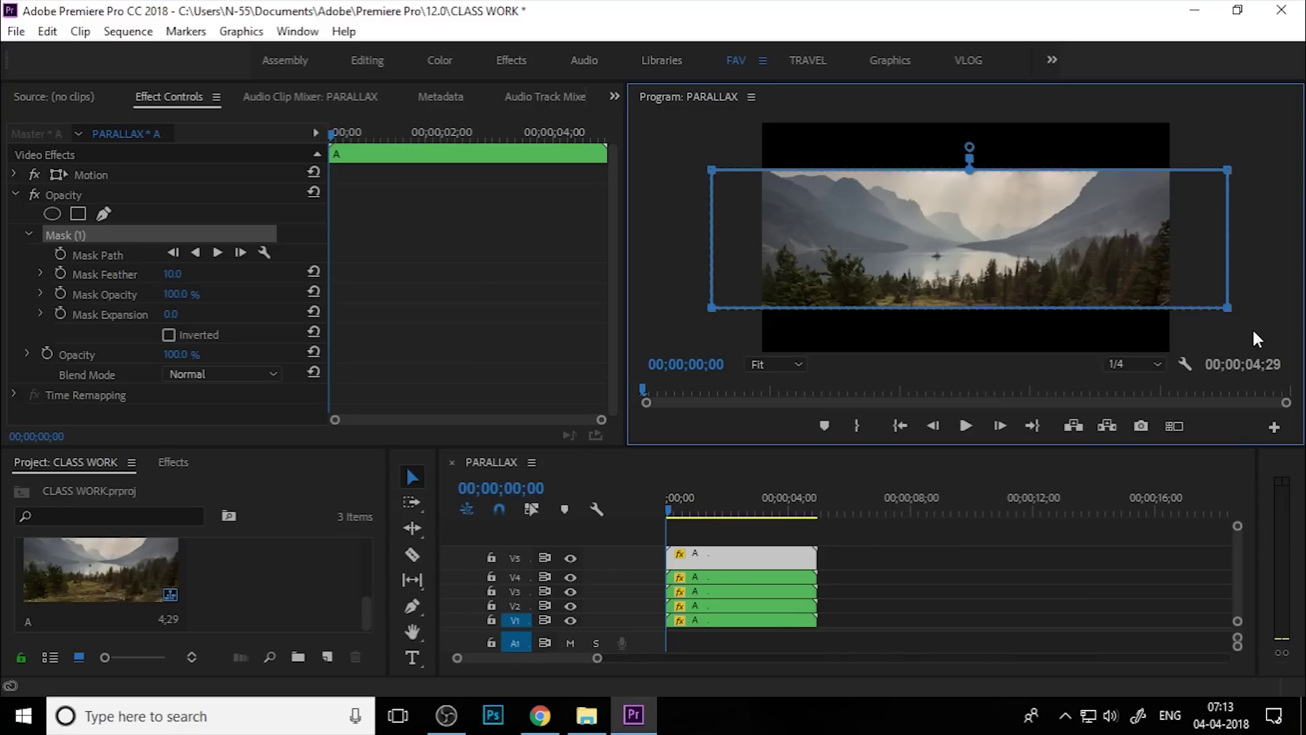
{"action": "key", "text": "Down"}
{"action": "key", "text": "Down"}
{"action": "key", "text": "Down"}
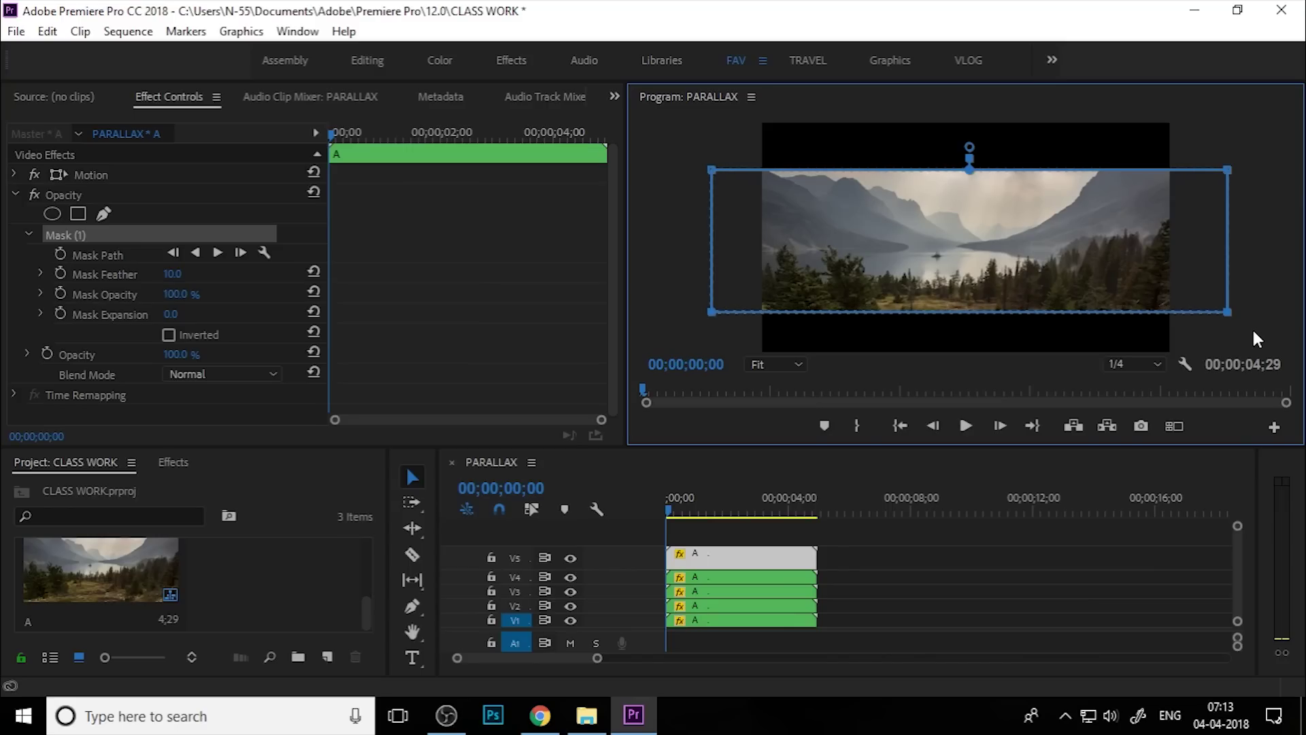
{"action": "key", "text": "Down"}
{"action": "key", "text": "Down"}
{"action": "key", "text": "Down"}
{"action": "key", "text": "Down"}
{"action": "key", "text": "Down"}
{"action": "key", "text": "Down"}
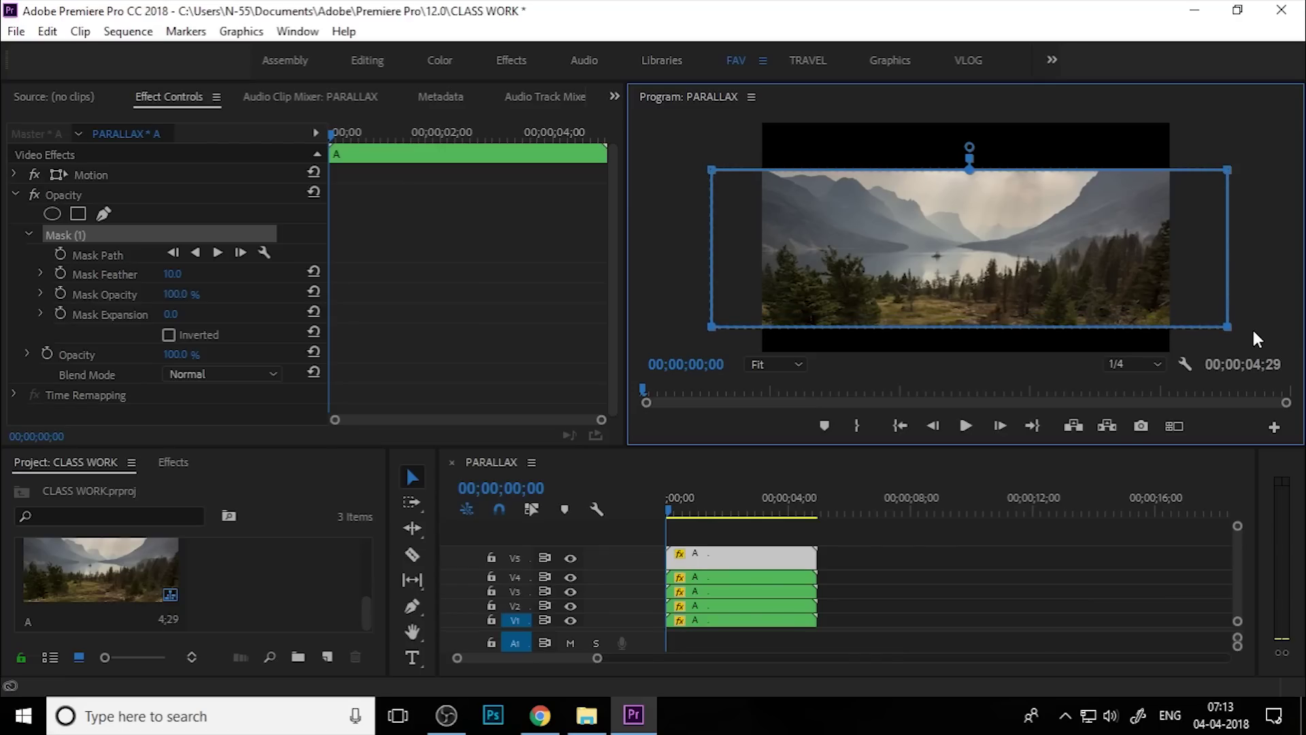
{"action": "key", "text": "Down"}
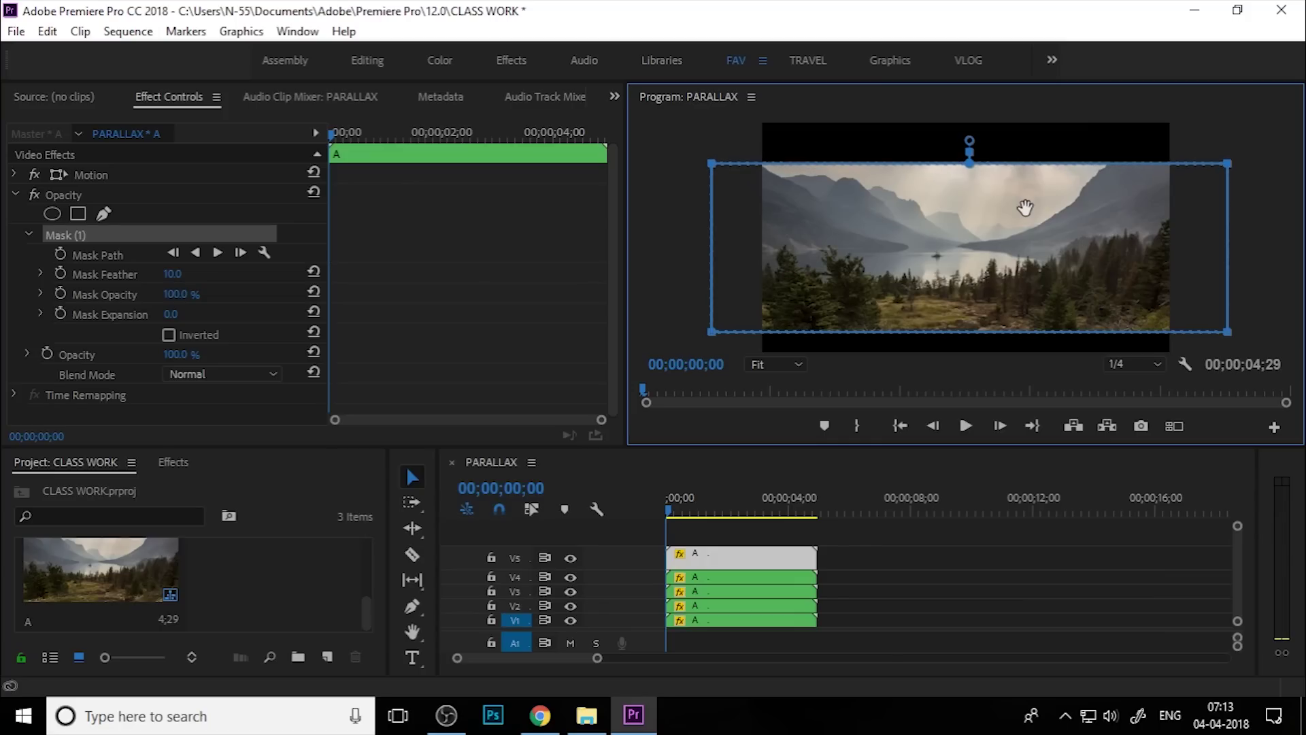
Raise the upper edge of the V5 clip's mask close to the top of the frame.
{"action": "key", "text": "shift+Up"}
{"action": "key", "text": "shift+Up"}
{"action": "key", "text": "shift+Up"}
{"action": "key", "text": "shift+Up"}
{"action": "key", "text": "shift+Up"}
{"action": "key", "text": "shift+Up"}
{"action": "key", "text": "shift+Up"}
{"action": "key", "text": "shift+Up"}
{"action": "key", "text": "shift+Up"}
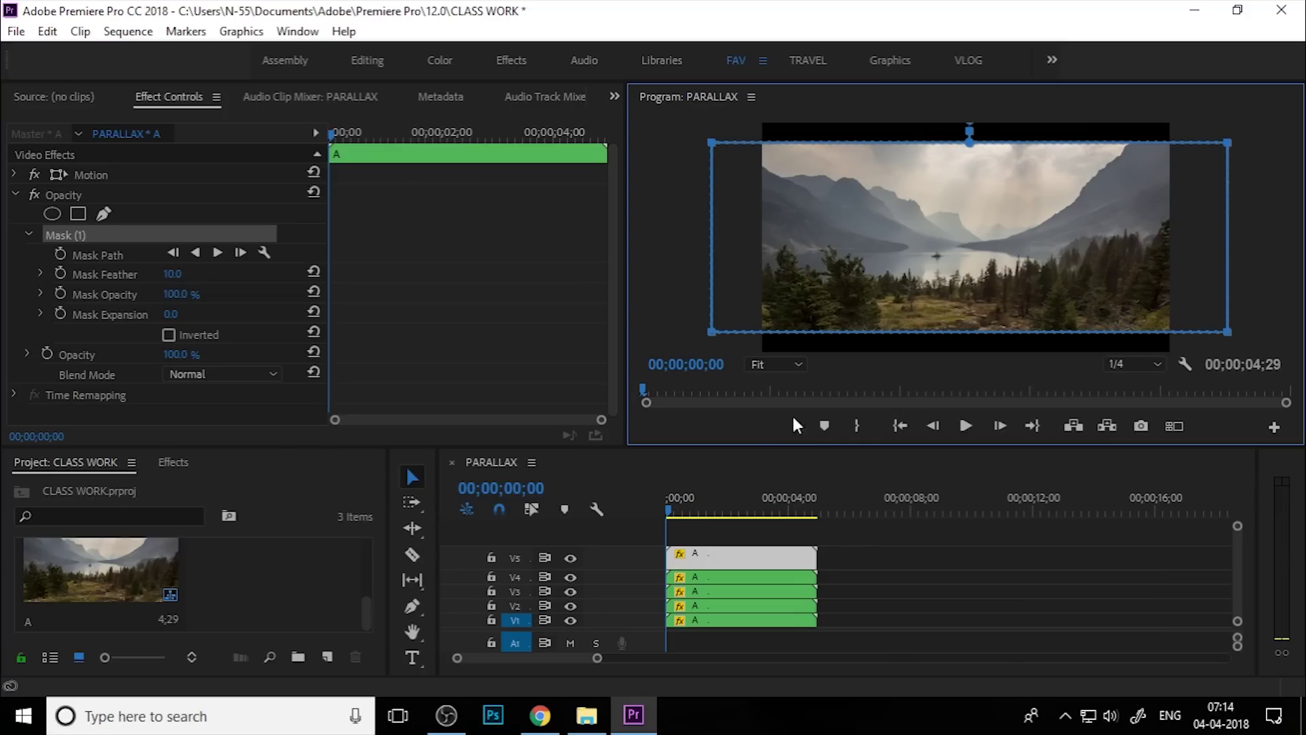
Duplicate the V5 clip onto V6 and move the lower edge of the copy's mask past the bottom of the frame.
{"action": "left_click_drag", "start_coordinate": [709, 556], "coordinate": [710, 534]}
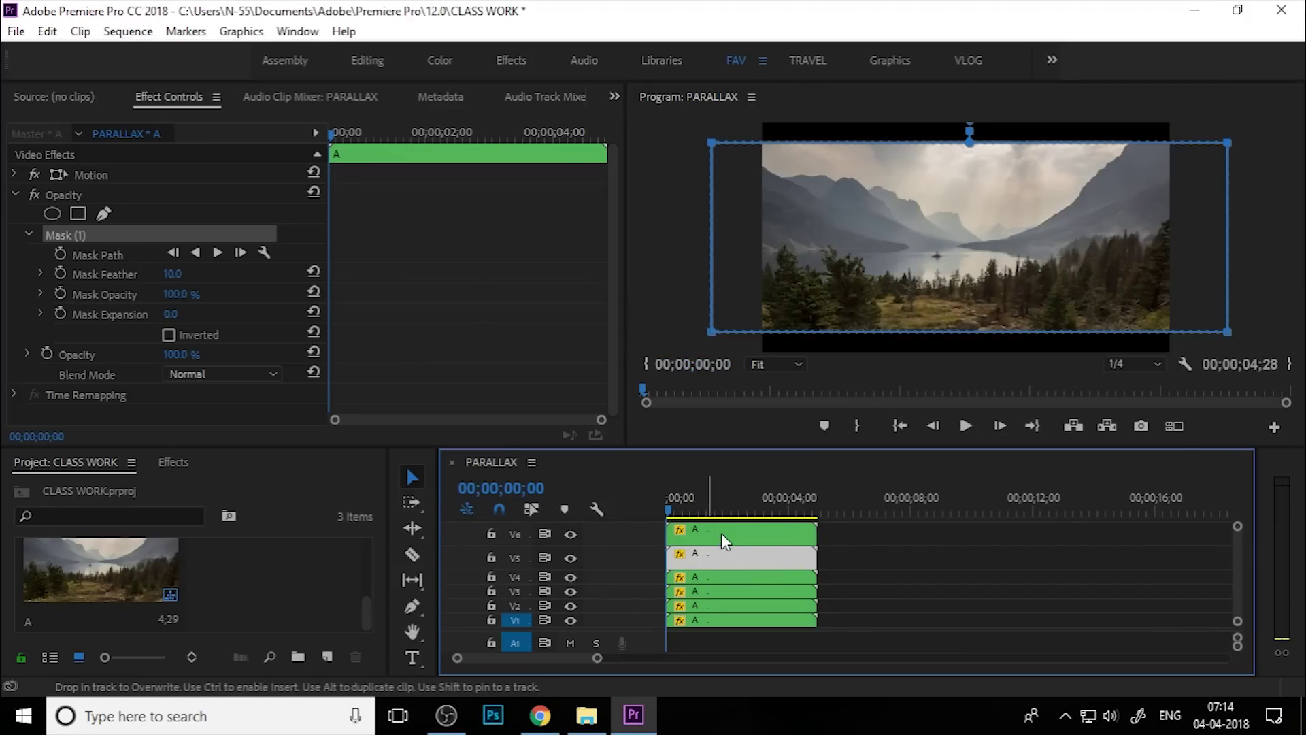
{"action": "left_click", "coordinate": [721, 533]}
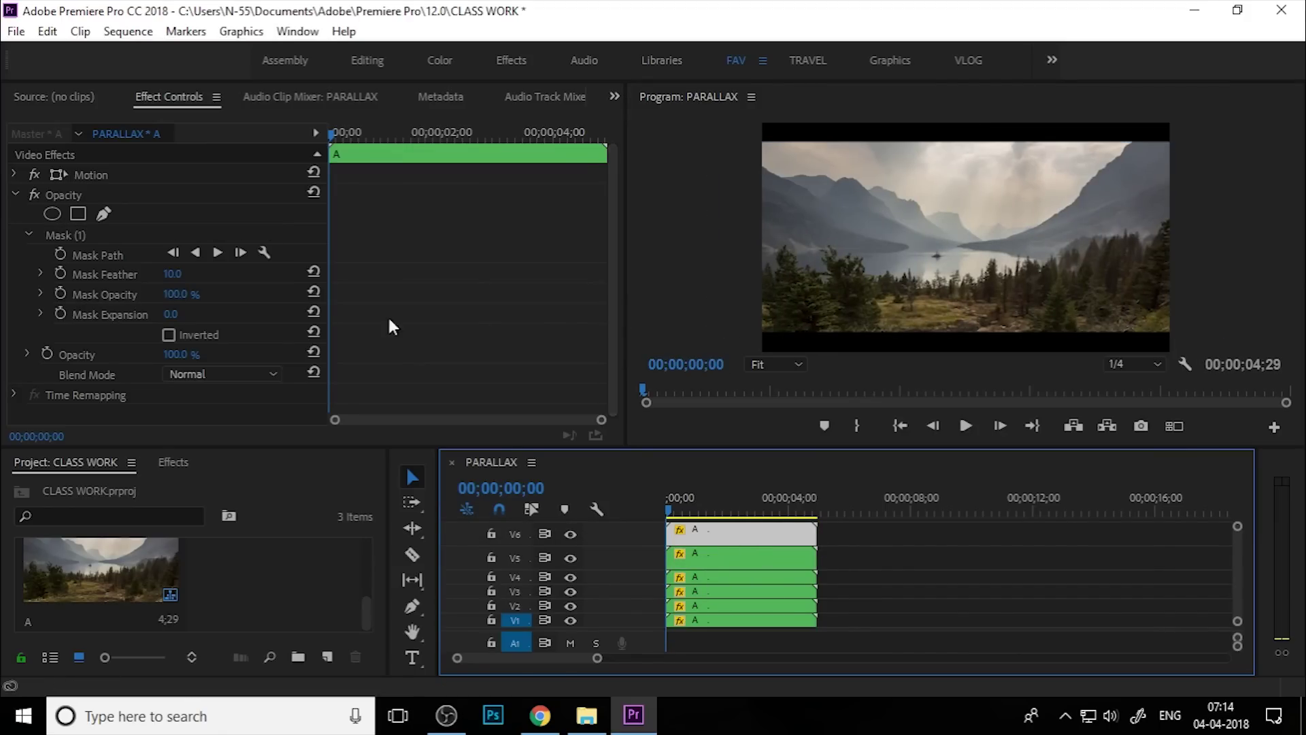
{"action": "left_click", "coordinate": [121, 237]}
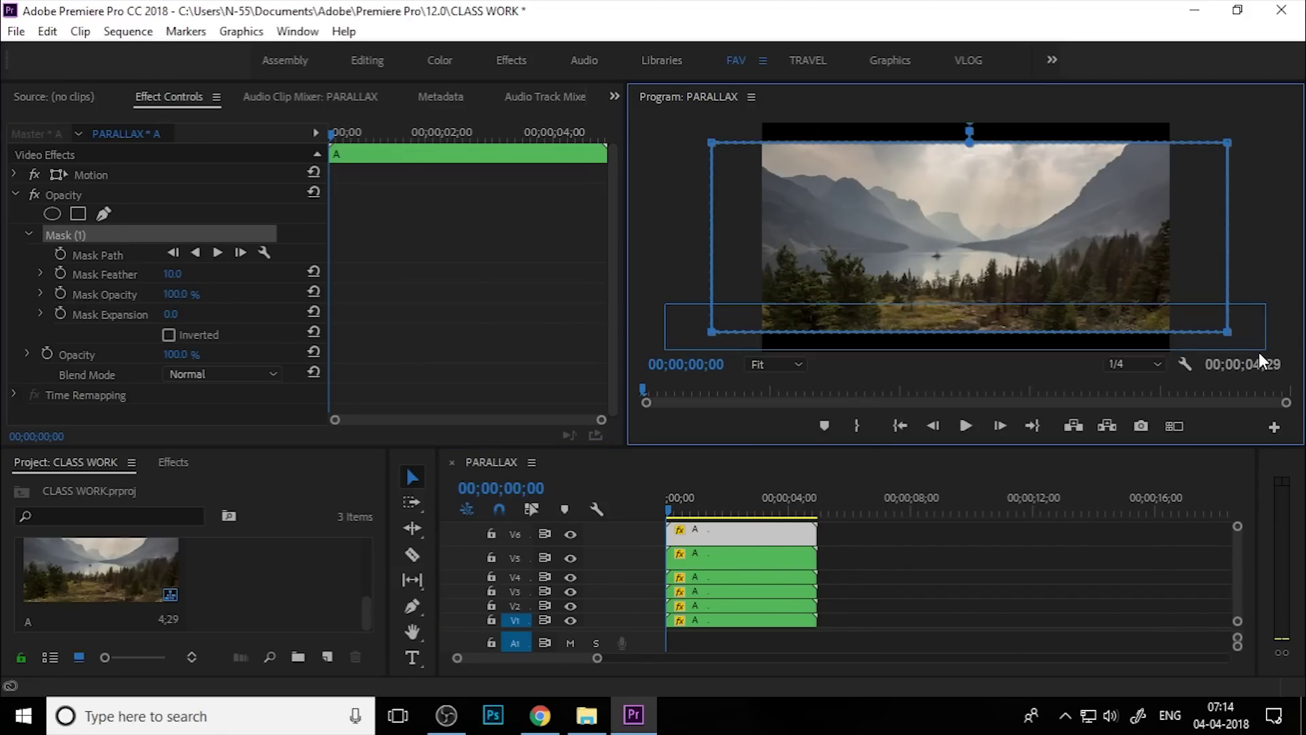
{"action": "key", "text": "Down"}
{"action": "key", "text": "Down"}
{"action": "key", "text": "Down"}
{"action": "key", "text": "Down"}
{"action": "key", "text": "Down"}
{"action": "key", "text": "Down"}
{"action": "key", "text": "Down"}
{"action": "key", "text": "Down"}
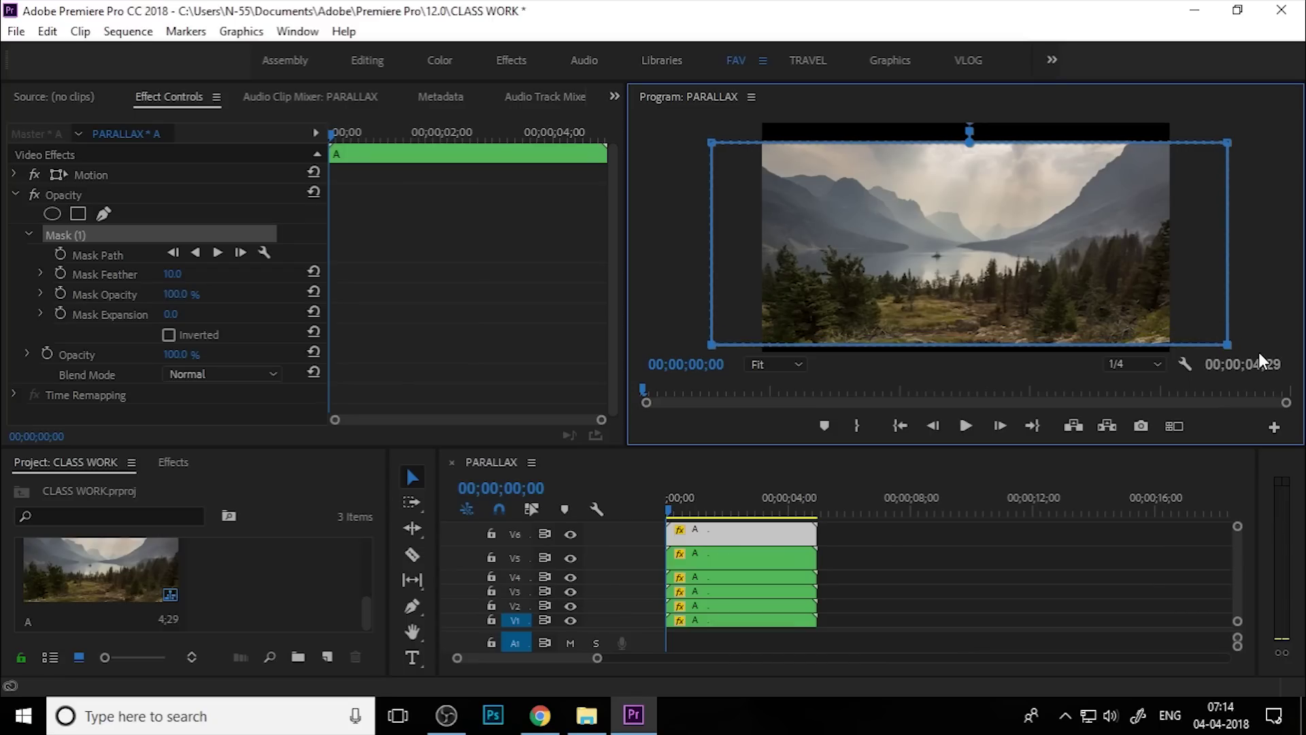
{"action": "key", "text": "Down"}
{"action": "key", "text": "Down"}
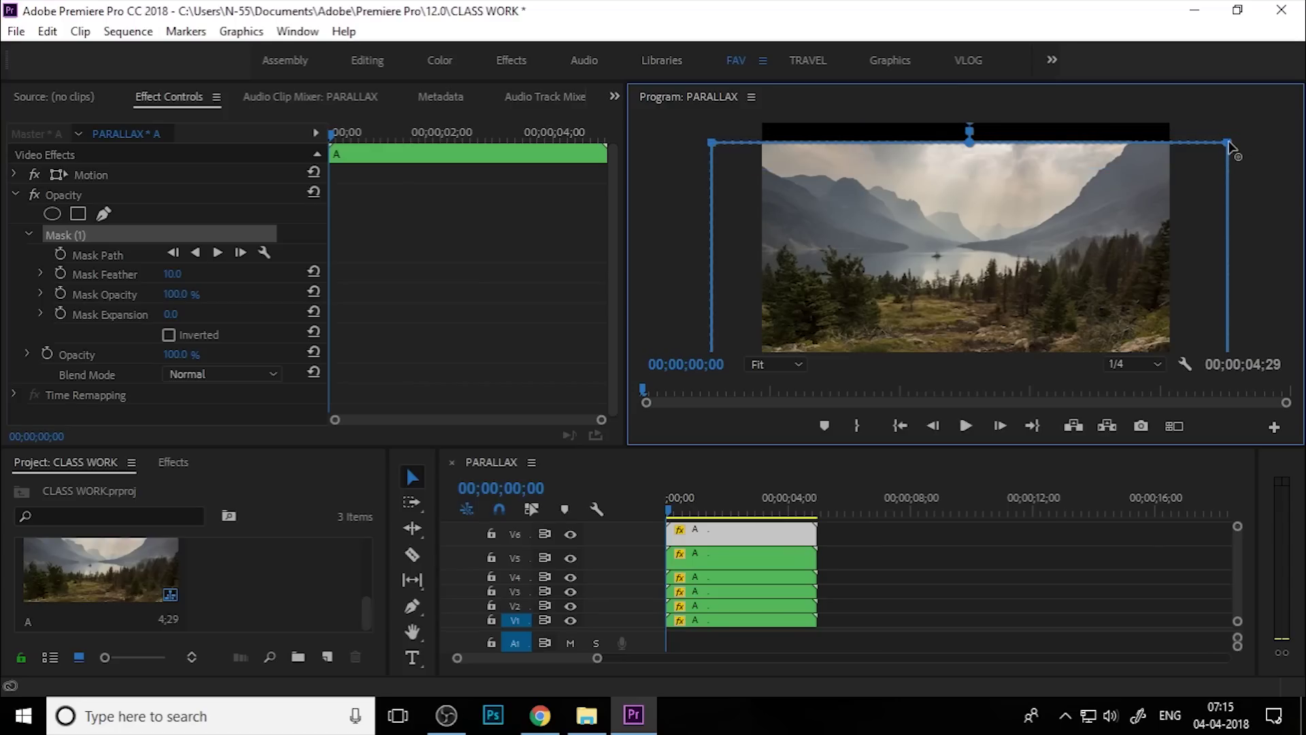
Extend the V6 clip's mask past the top of the frame and make the video track heights even.
{"action": "left_click_drag", "start_coordinate": [1230, 146], "coordinate": [1233, 123]}
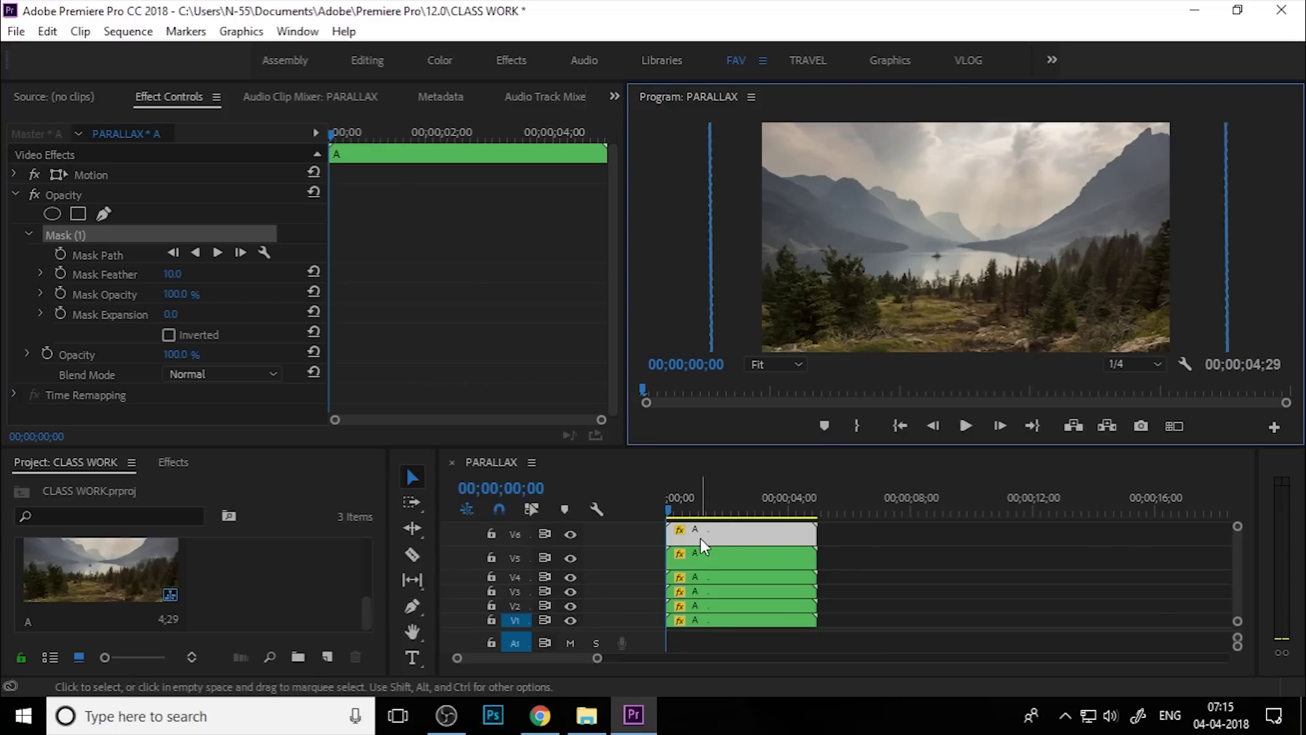
{"action": "left_click_drag", "start_coordinate": [1237, 526], "coordinate": [1235, 520]}
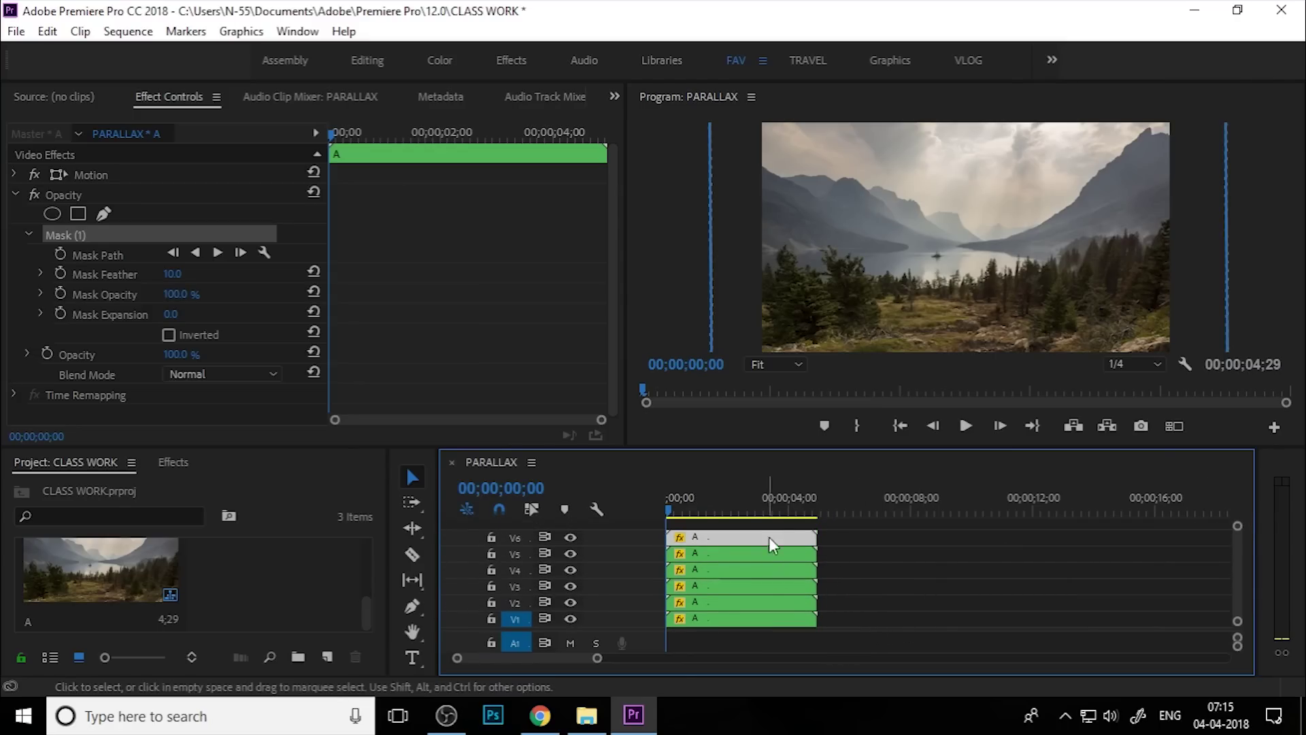
Restack the six clips in reverse track order, with the V6 clip on V1, and ripple delete the gap before them.
{"action": "left_click", "coordinate": [721, 510]}
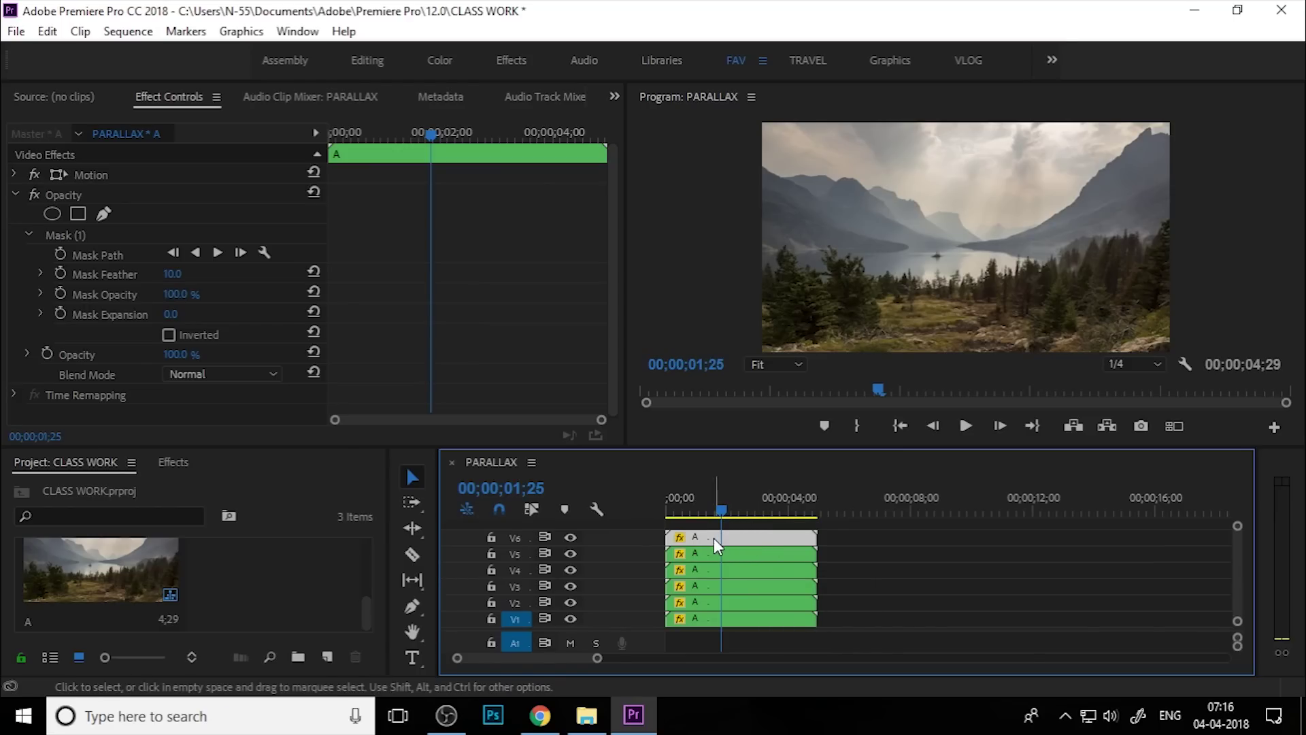
{"action": "left_click_drag", "start_coordinate": [715, 541], "coordinate": [879, 625]}
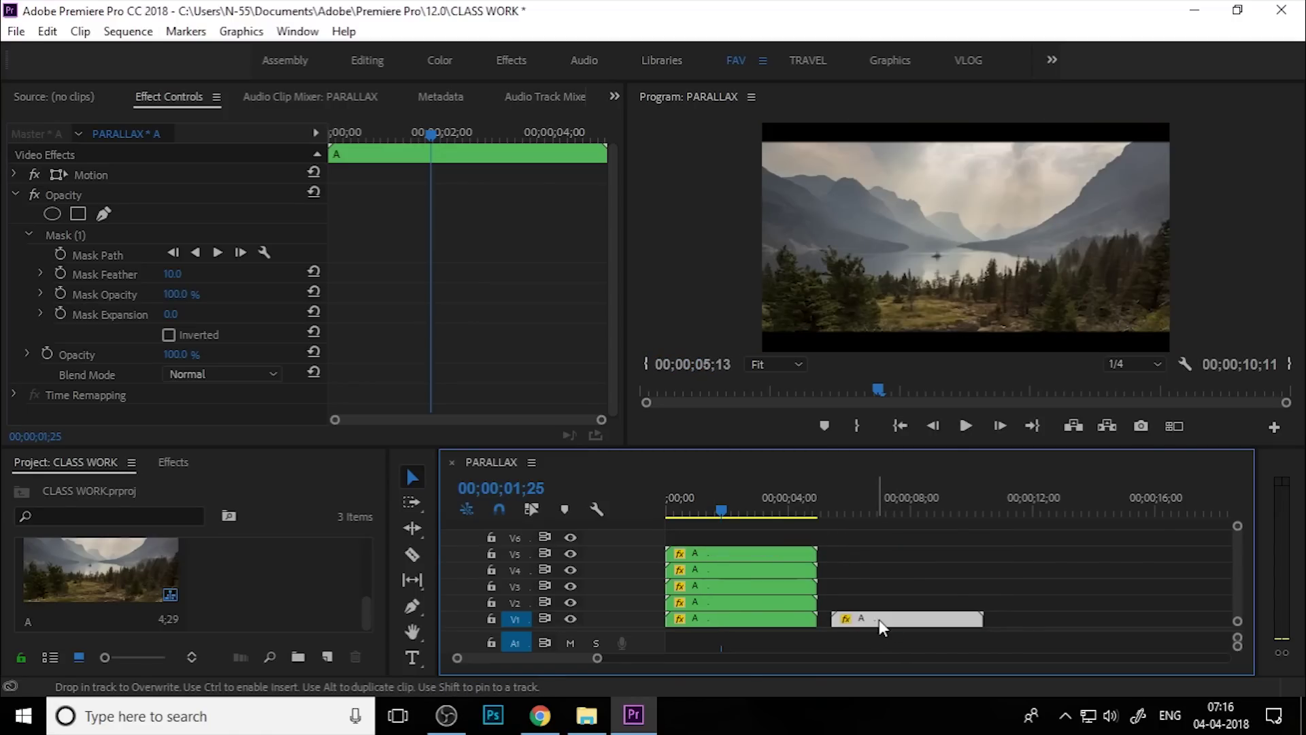
{"action": "left_click_drag", "start_coordinate": [733, 552], "coordinate": [901, 604]}
{"action": "left_click_drag", "start_coordinate": [714, 572], "coordinate": [901, 577]}
{"action": "left_click_drag", "start_coordinate": [766, 605], "coordinate": [918, 553]}
{"action": "left_click_drag", "start_coordinate": [745, 621], "coordinate": [933, 549]}
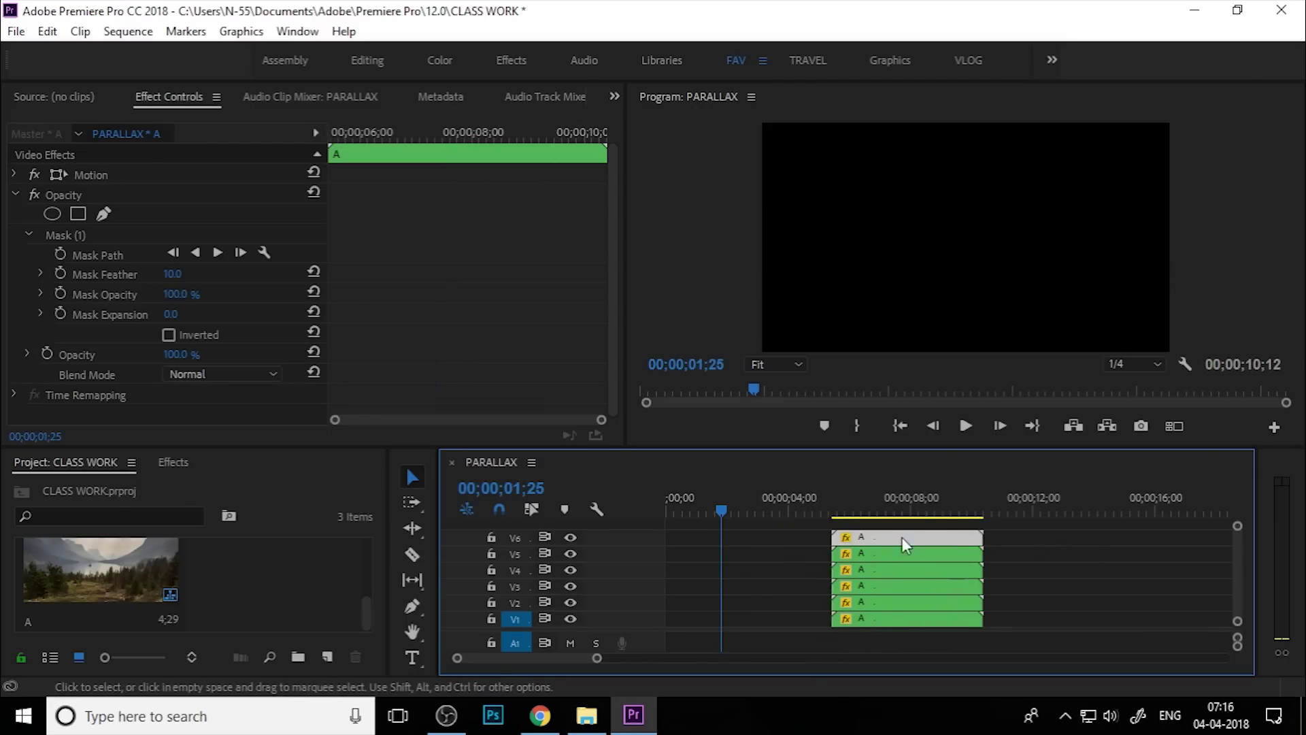
{"action": "right_click", "coordinate": [763, 553]}
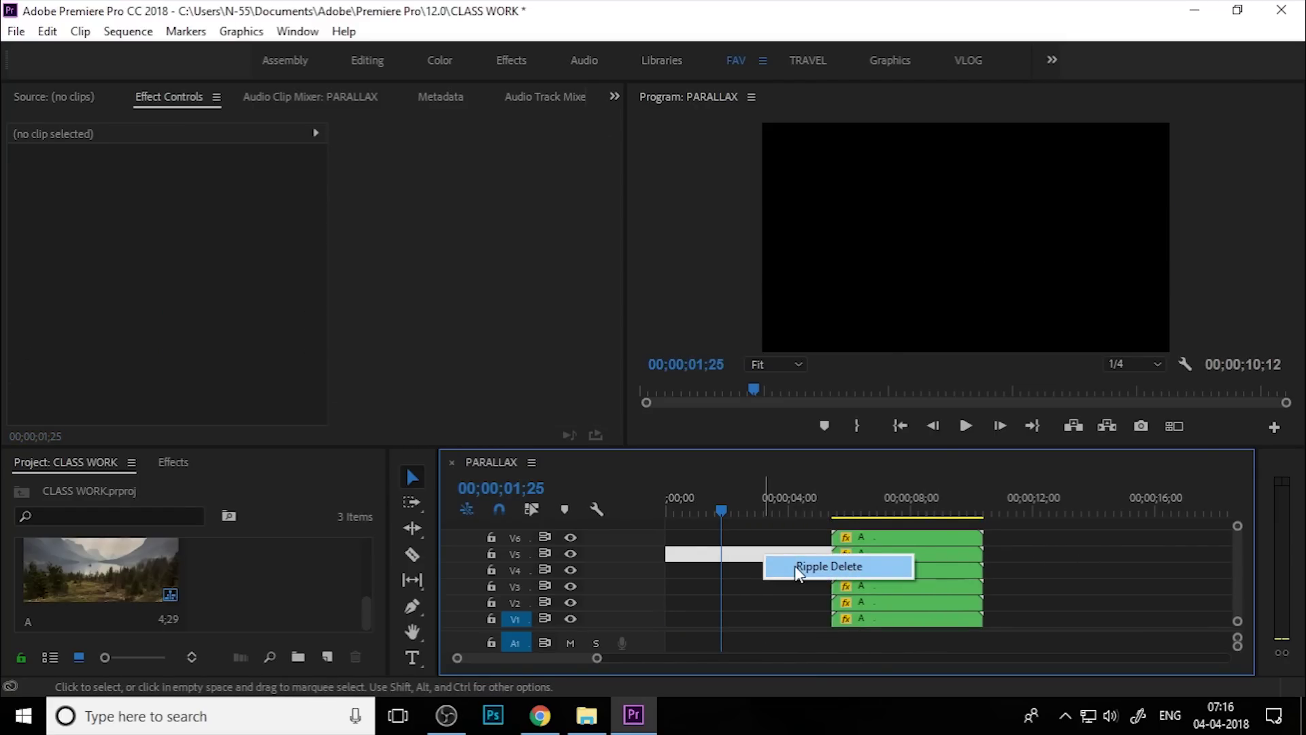
{"action": "left_click", "coordinate": [794, 565]}
Enable Scale keyframing on the V1 clip with a keyframe at 00;00;04;17, keeping Scale at 100.
{"action": "left_click", "coordinate": [707, 621]}
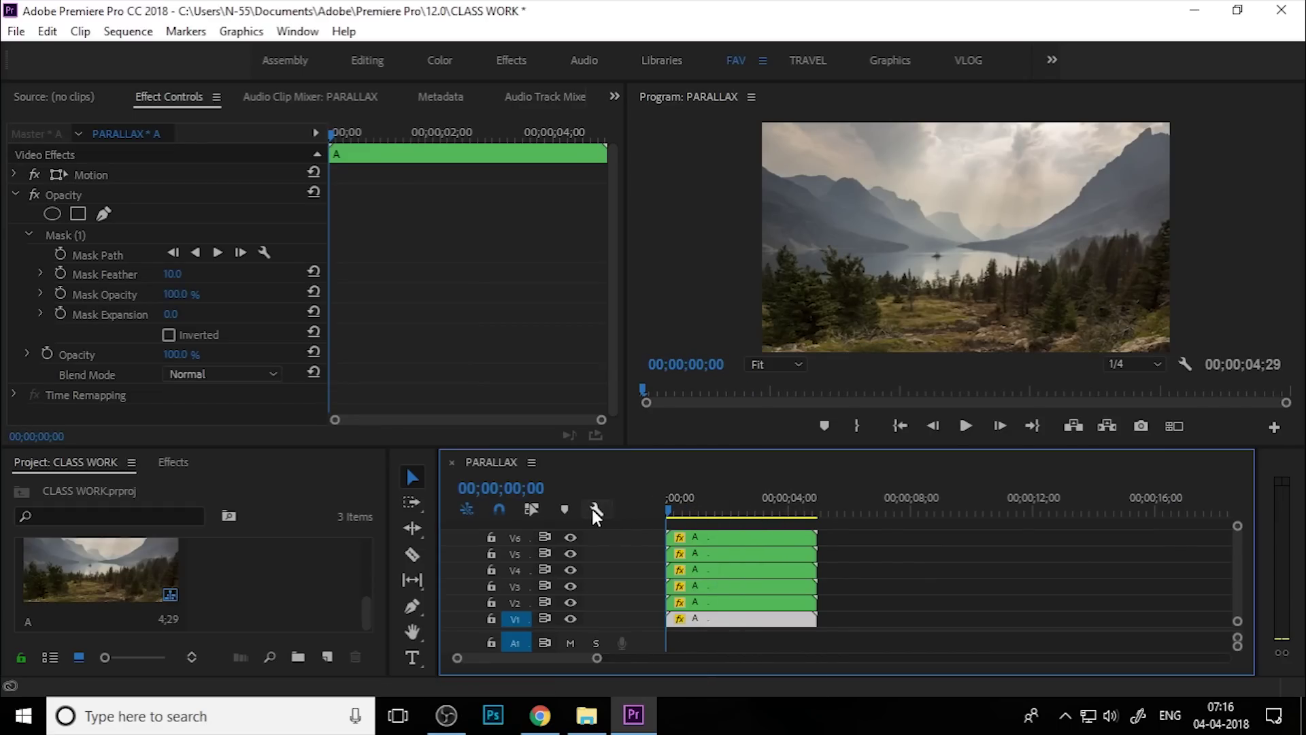
{"action": "left_click", "coordinate": [15, 191]}
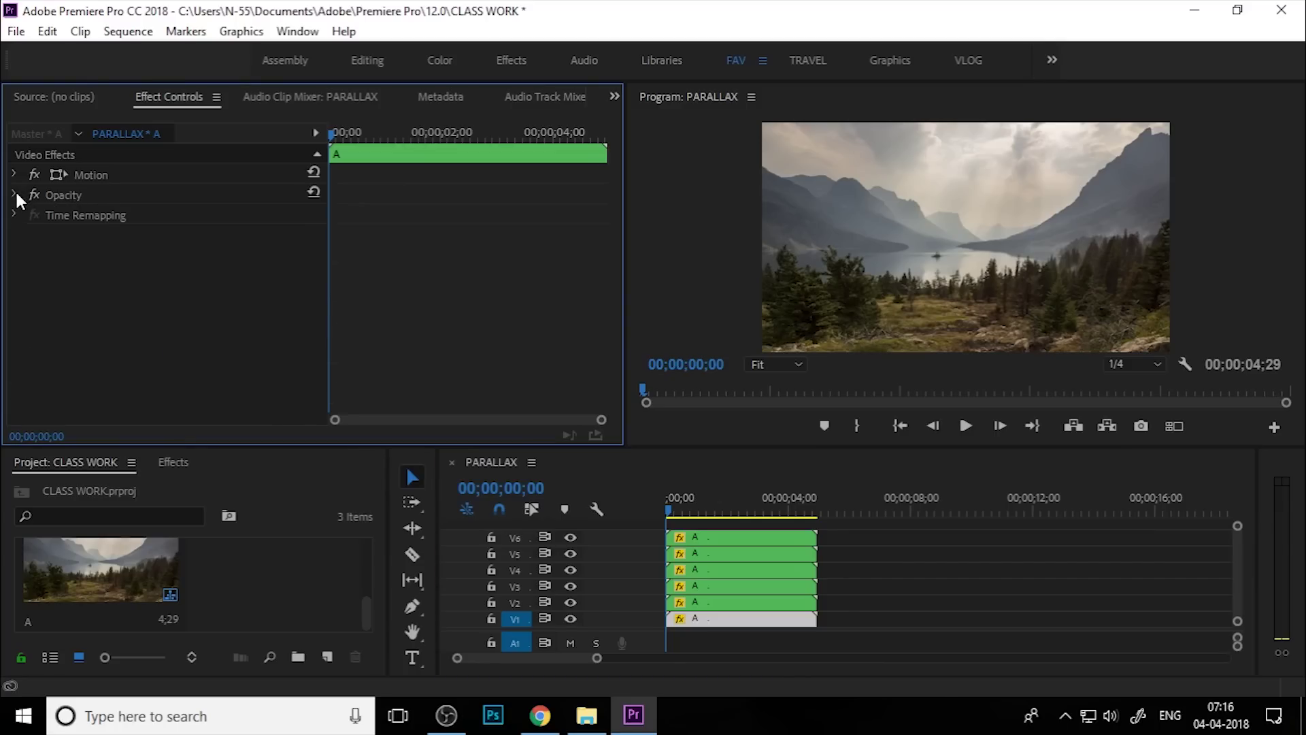
{"action": "left_click", "coordinate": [13, 174]}
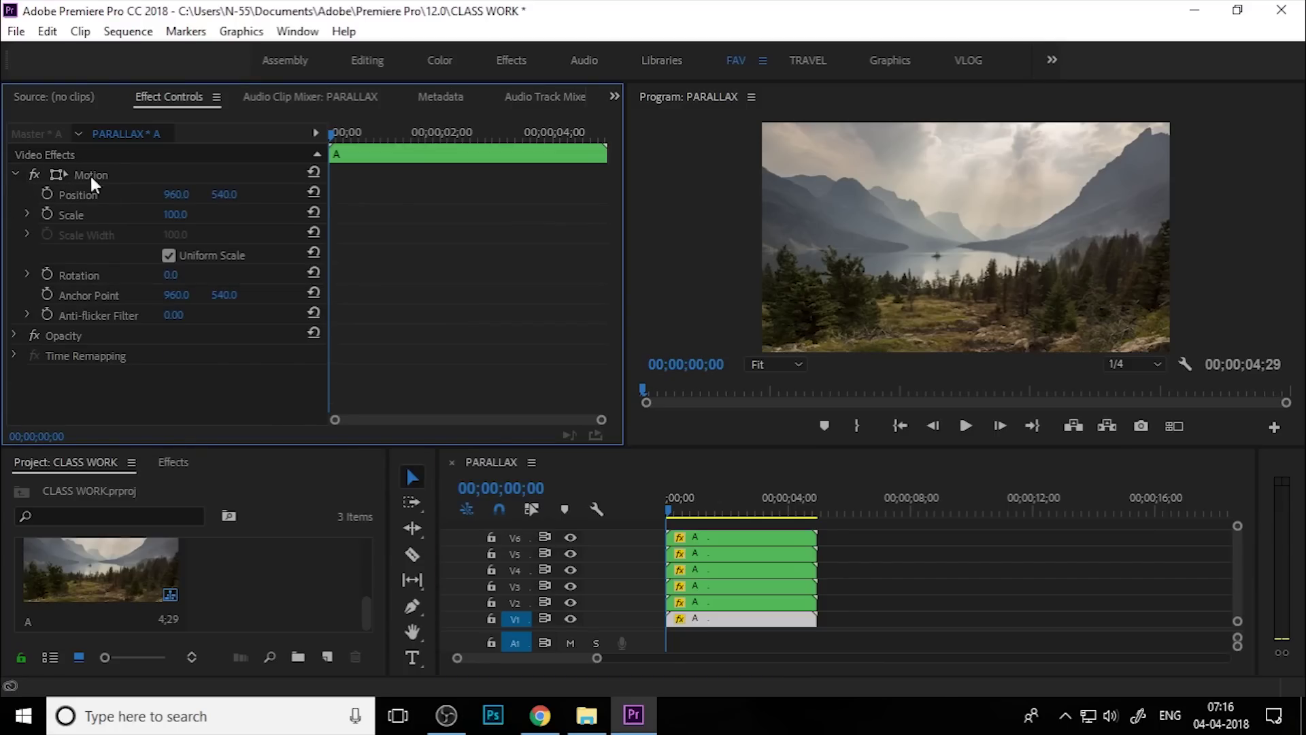
{"action": "left_click_drag", "start_coordinate": [688, 499], "coordinate": [808, 510]}
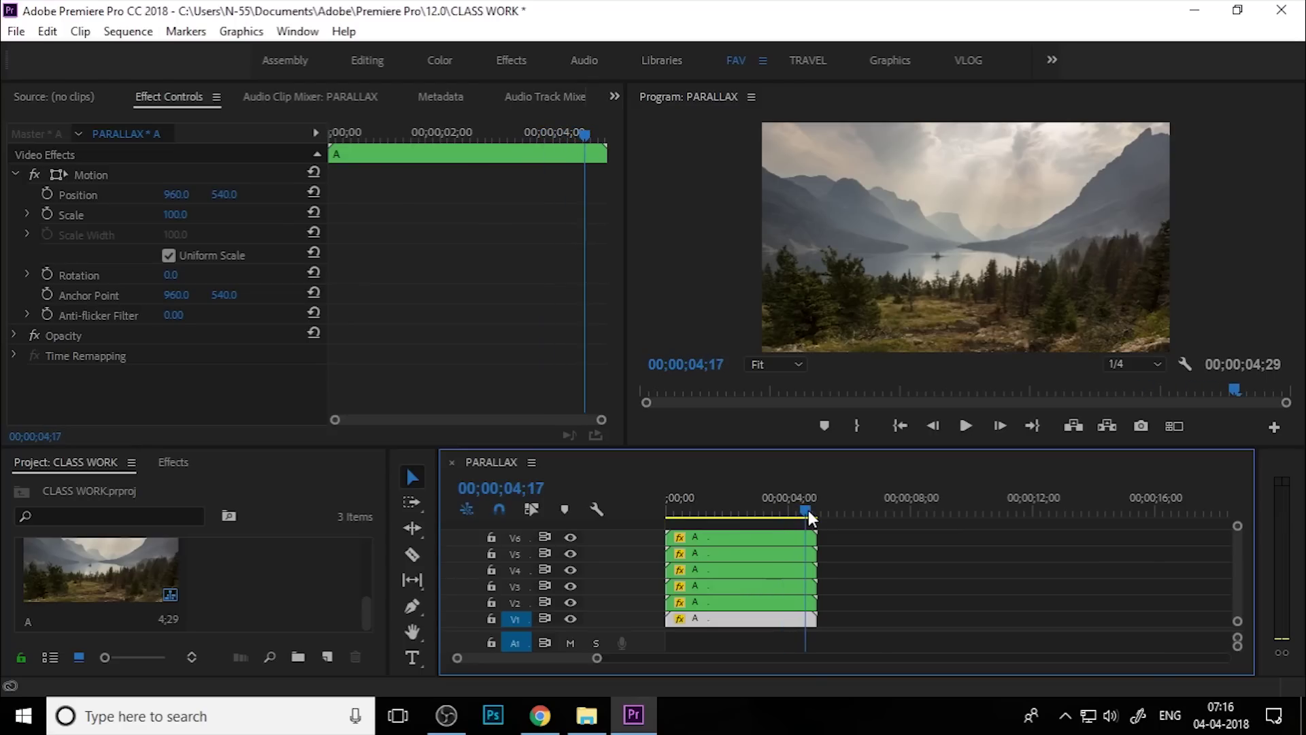
{"action": "left_click", "coordinate": [51, 210]}
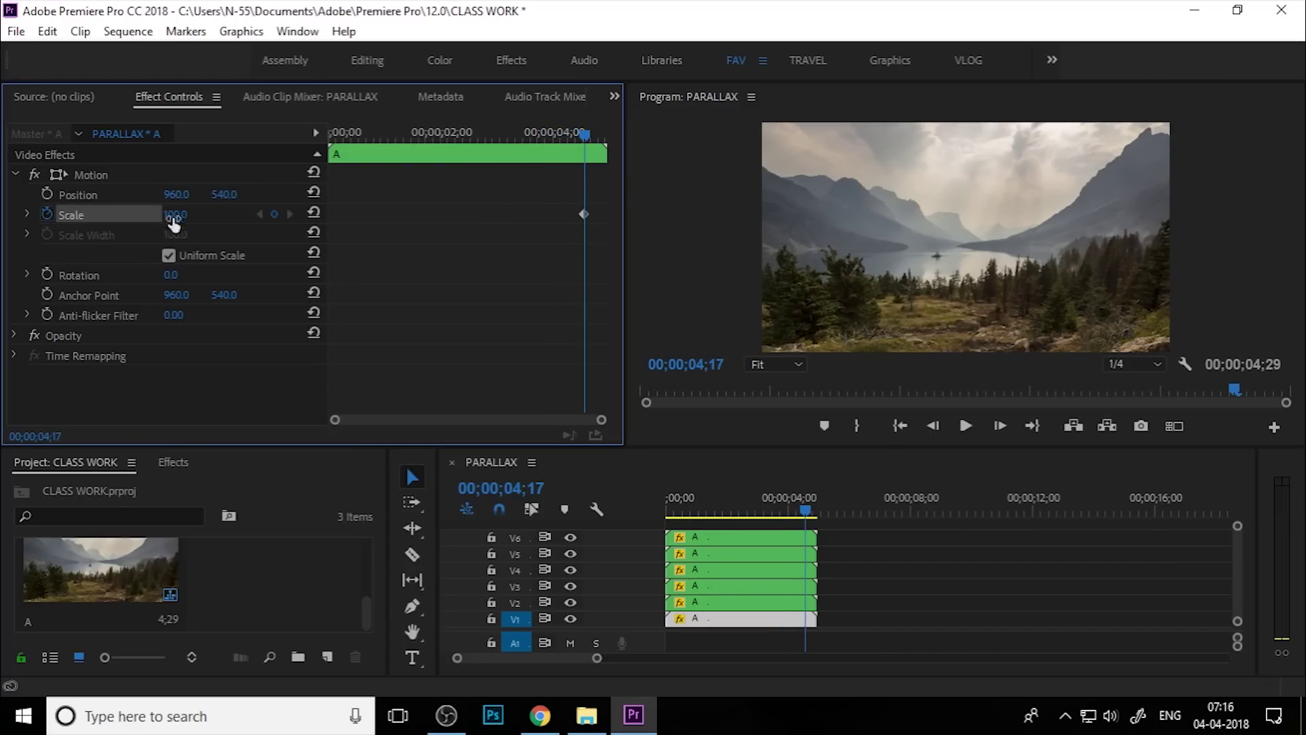
Add a Scale keyframe of 100 at 00;00;04;17 to each of the clips on V2, V3 and V4.
{"action": "left_click", "coordinate": [781, 601]}
{"action": "left_click", "coordinate": [47, 212]}
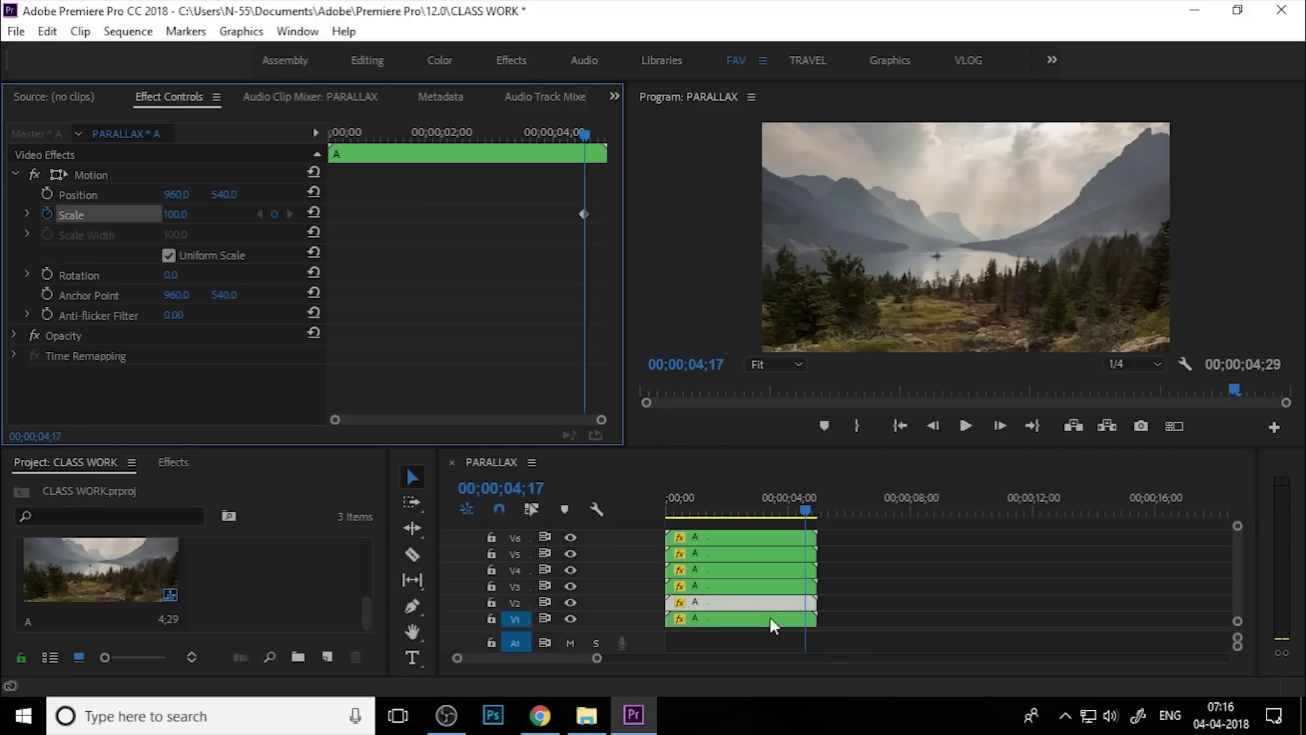
{"action": "left_click", "coordinate": [752, 589]}
{"action": "left_click", "coordinate": [48, 211]}
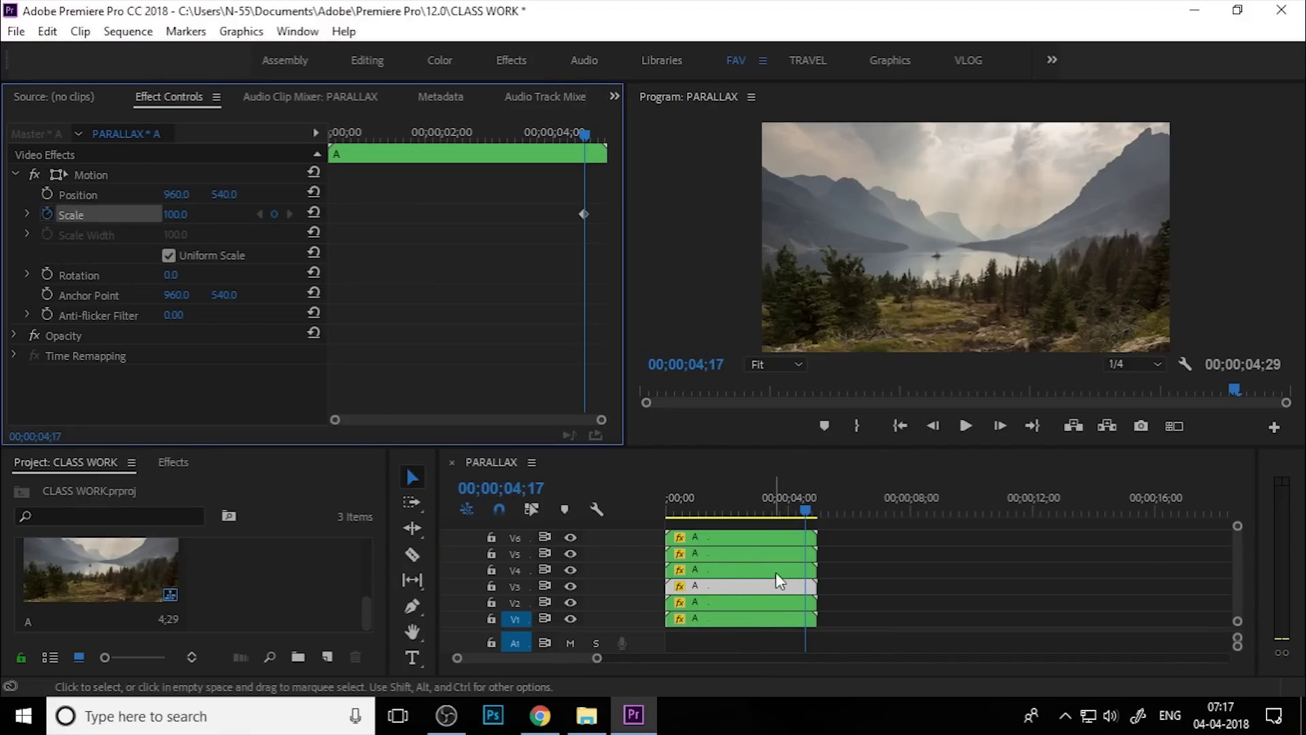
{"action": "left_click", "coordinate": [791, 567]}
{"action": "left_click", "coordinate": [47, 214]}
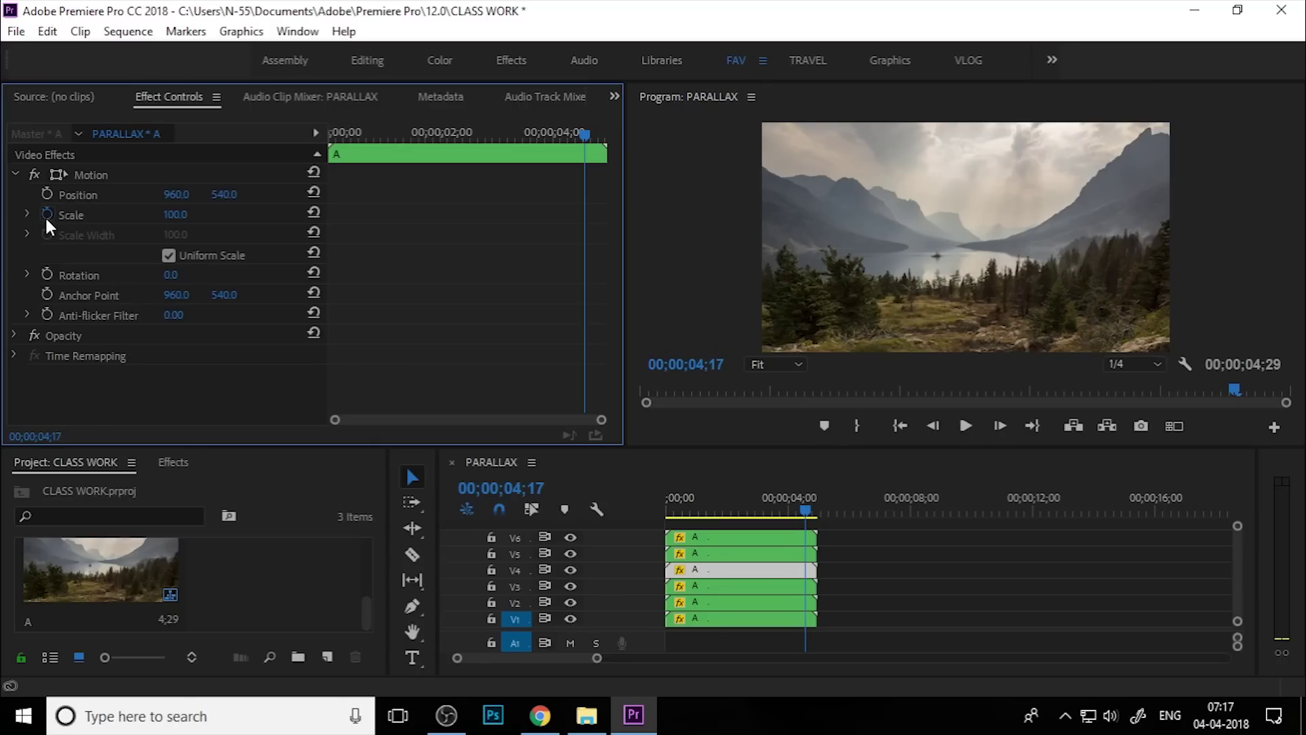
Add a Scale keyframe of 100 at 00;00;04;17 to the V5 and V6 clips and check the keyframes on the lower clips.
{"action": "left_click", "coordinate": [769, 554]}
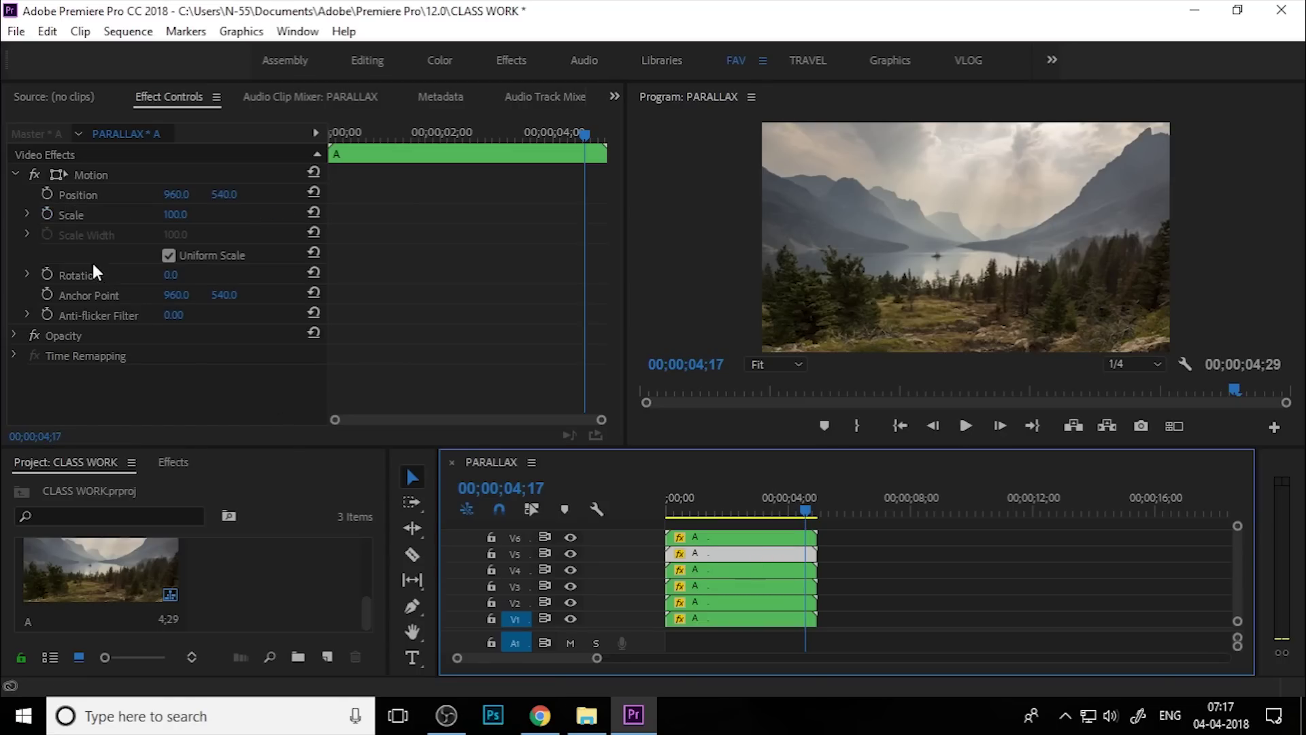
{"action": "left_click", "coordinate": [54, 209]}
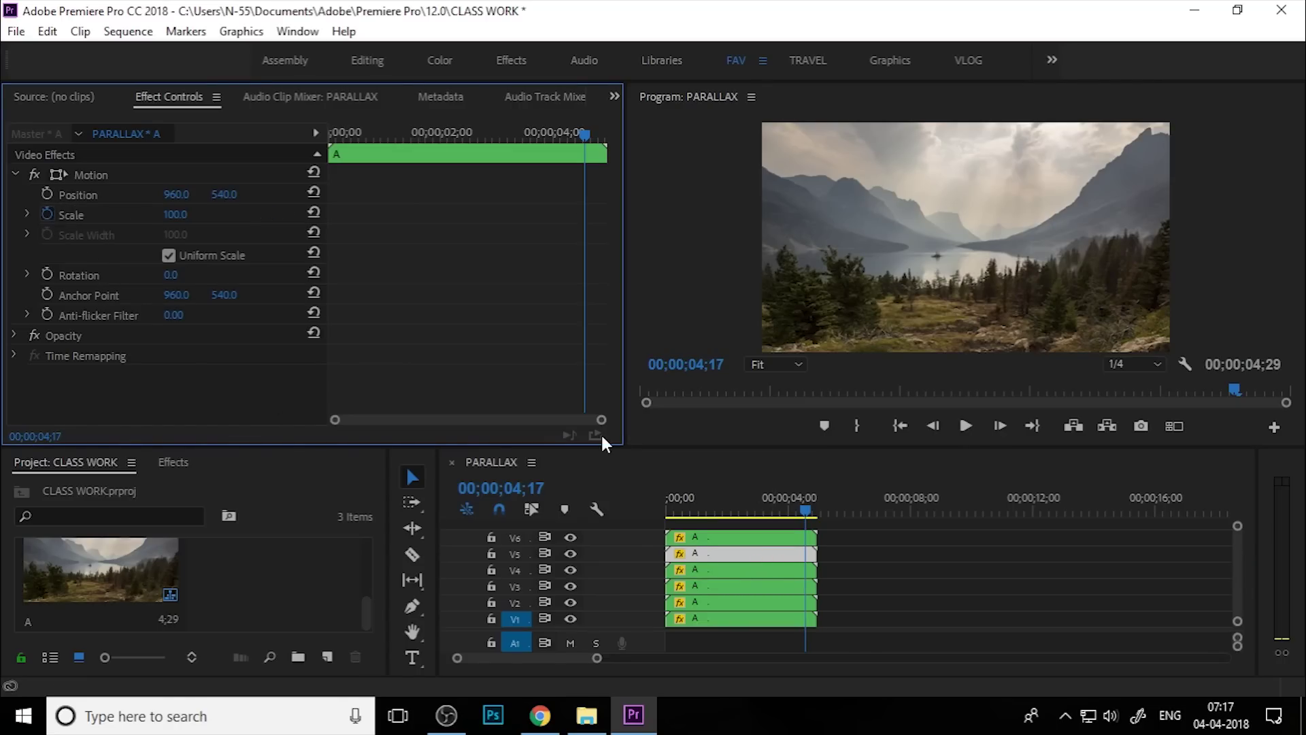
{"action": "left_click", "coordinate": [744, 535]}
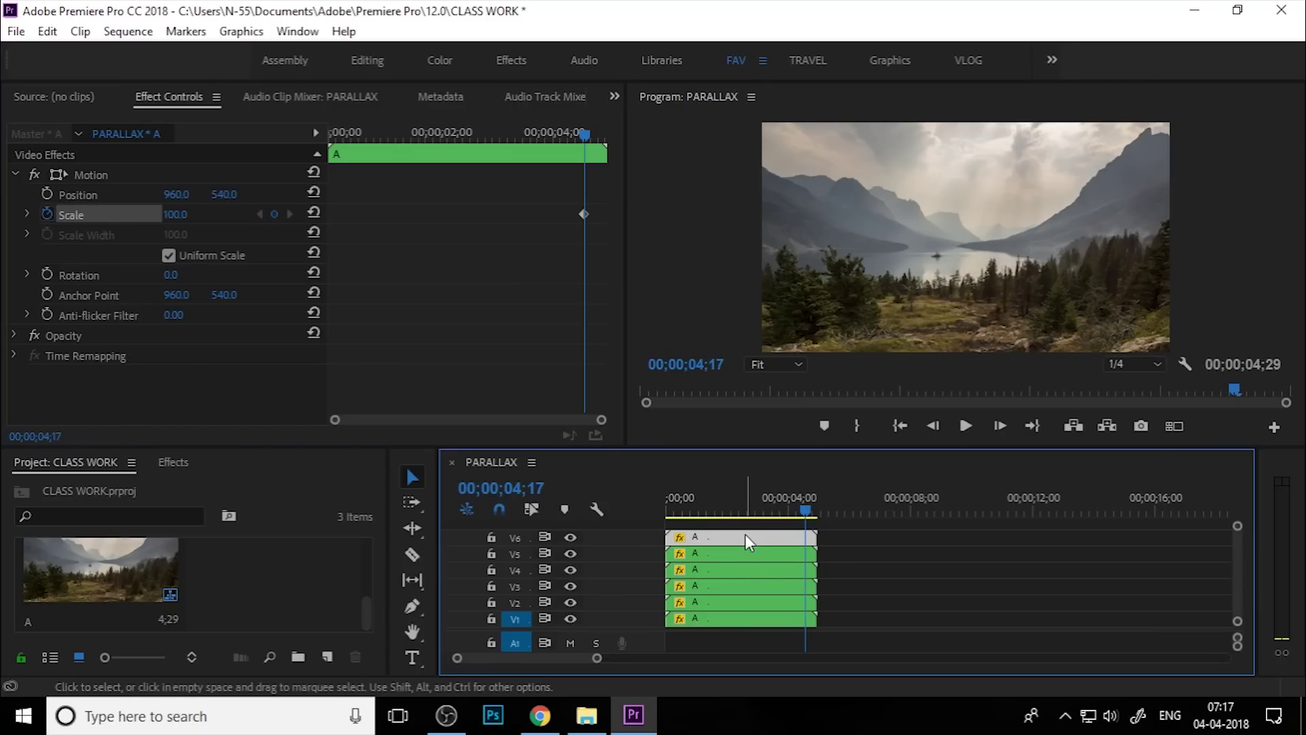
{"action": "left_click", "coordinate": [53, 214]}
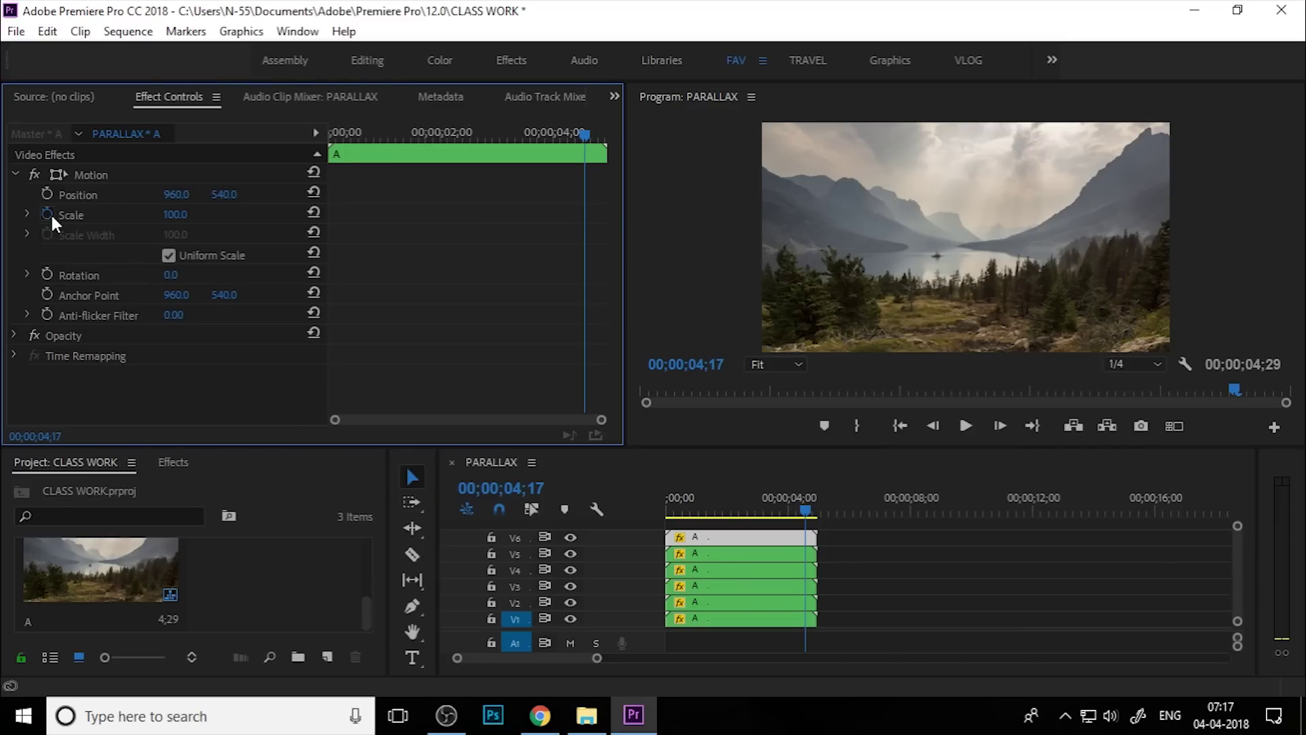
{"action": "left_click", "coordinate": [49, 213]}
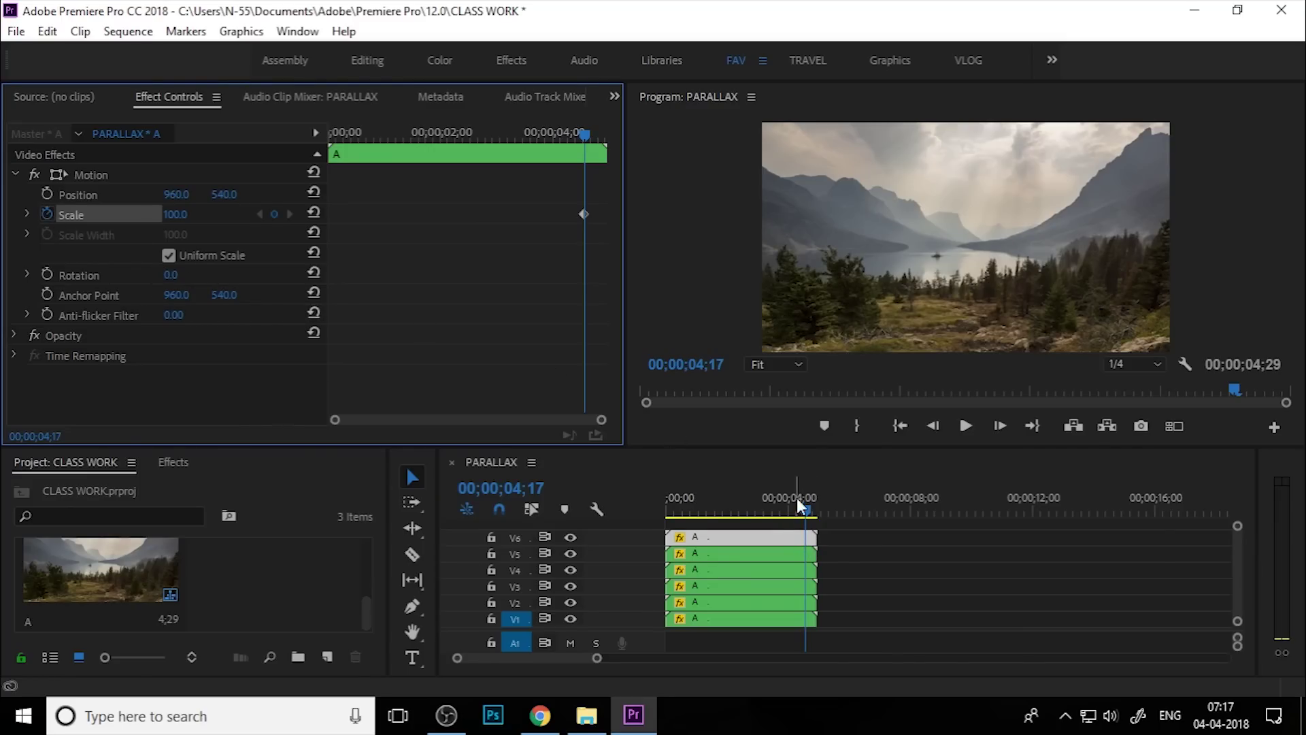
{"action": "left_click", "coordinate": [773, 552]}
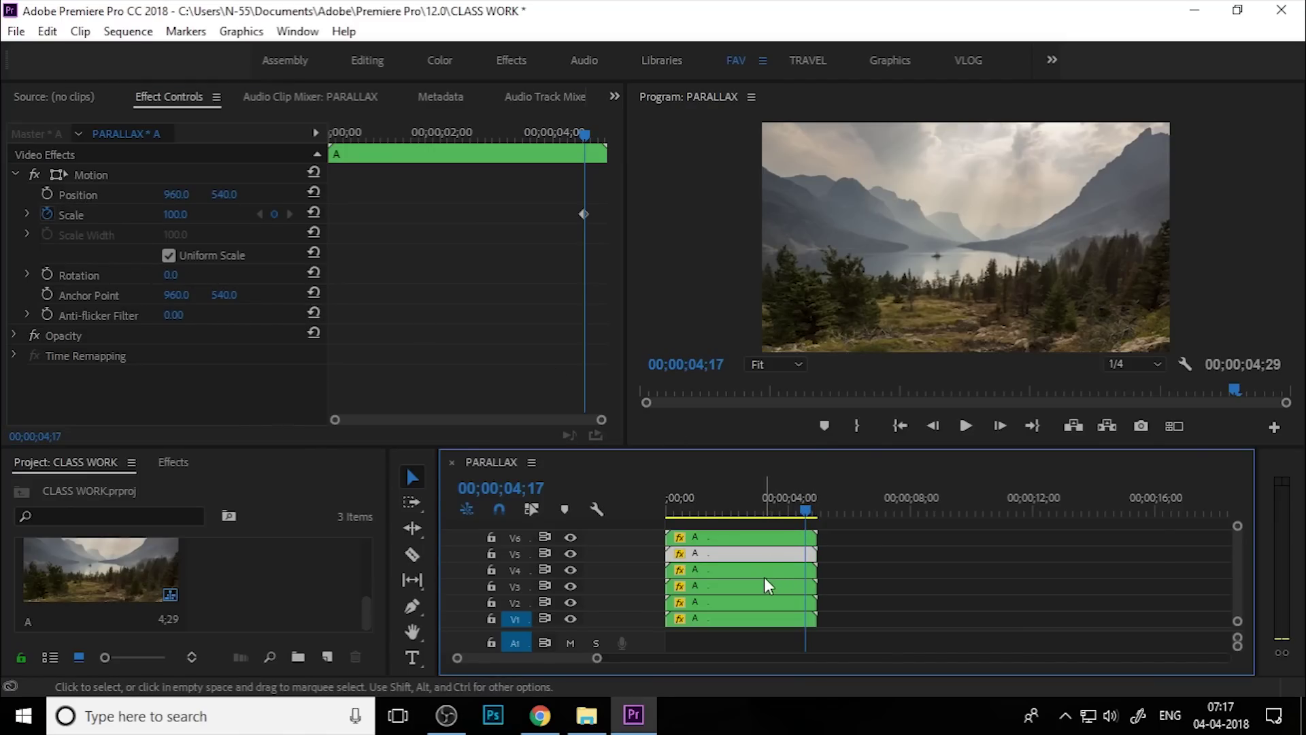
{"action": "left_click", "coordinate": [763, 574]}
{"action": "left_click", "coordinate": [764, 587]}
{"action": "left_click", "coordinate": [766, 602]}
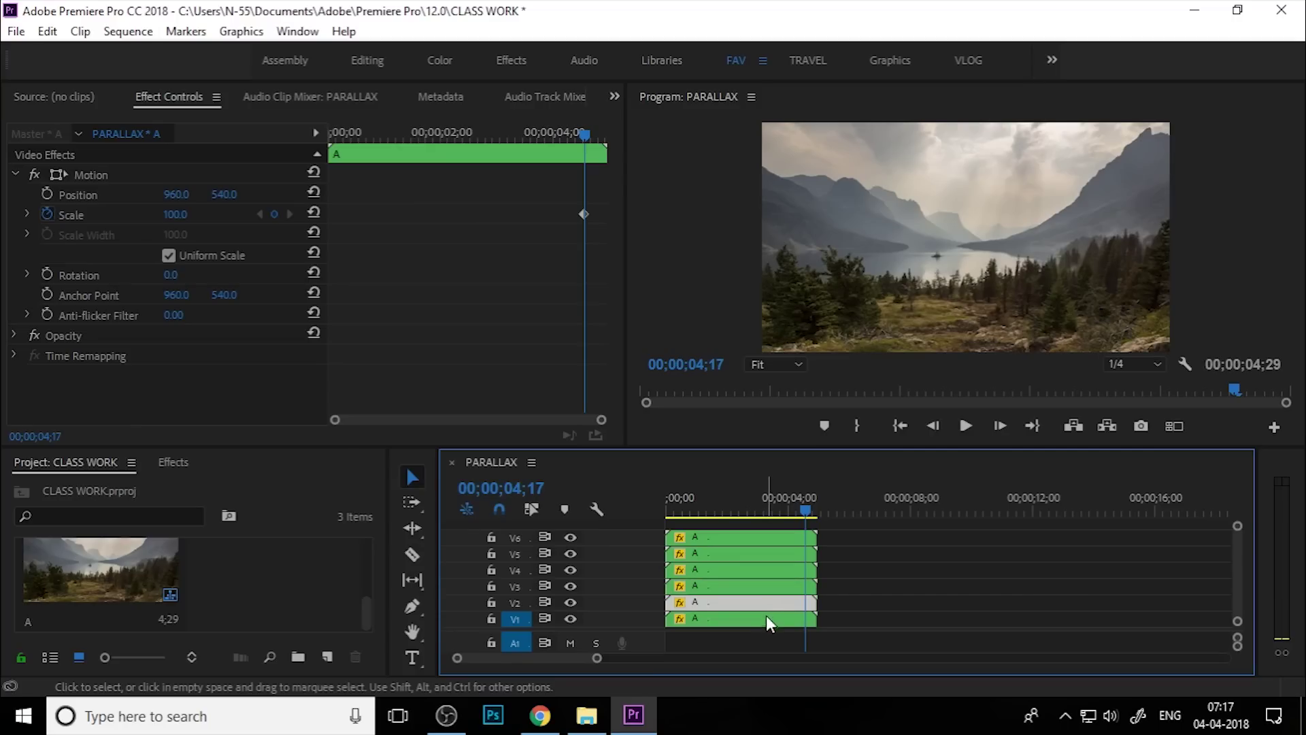
Set the V1 clip's Scale to 125 at 00;00;00;00.
{"action": "left_click", "coordinate": [766, 616]}
{"action": "left_click_drag", "start_coordinate": [798, 506], "coordinate": [634, 501]}
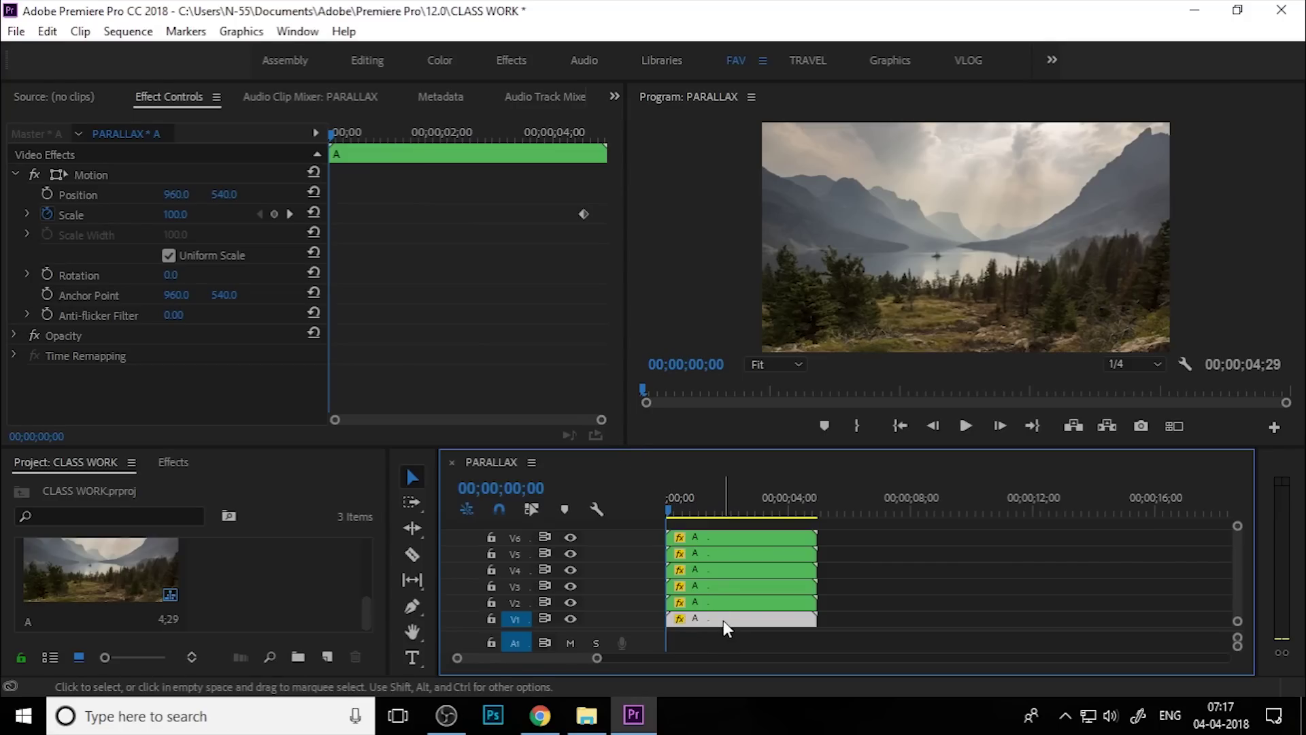
{"action": "left_click", "coordinate": [175, 214]}
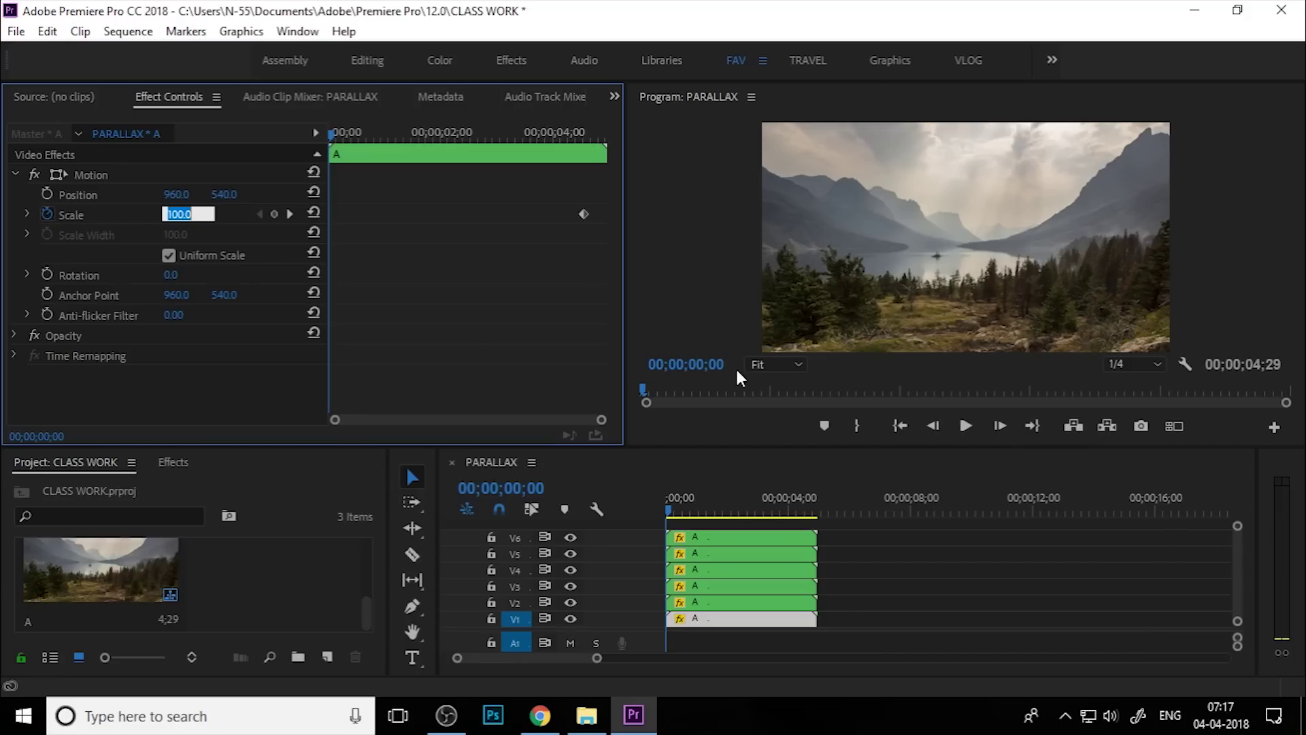
{"action": "type", "text": "125"}
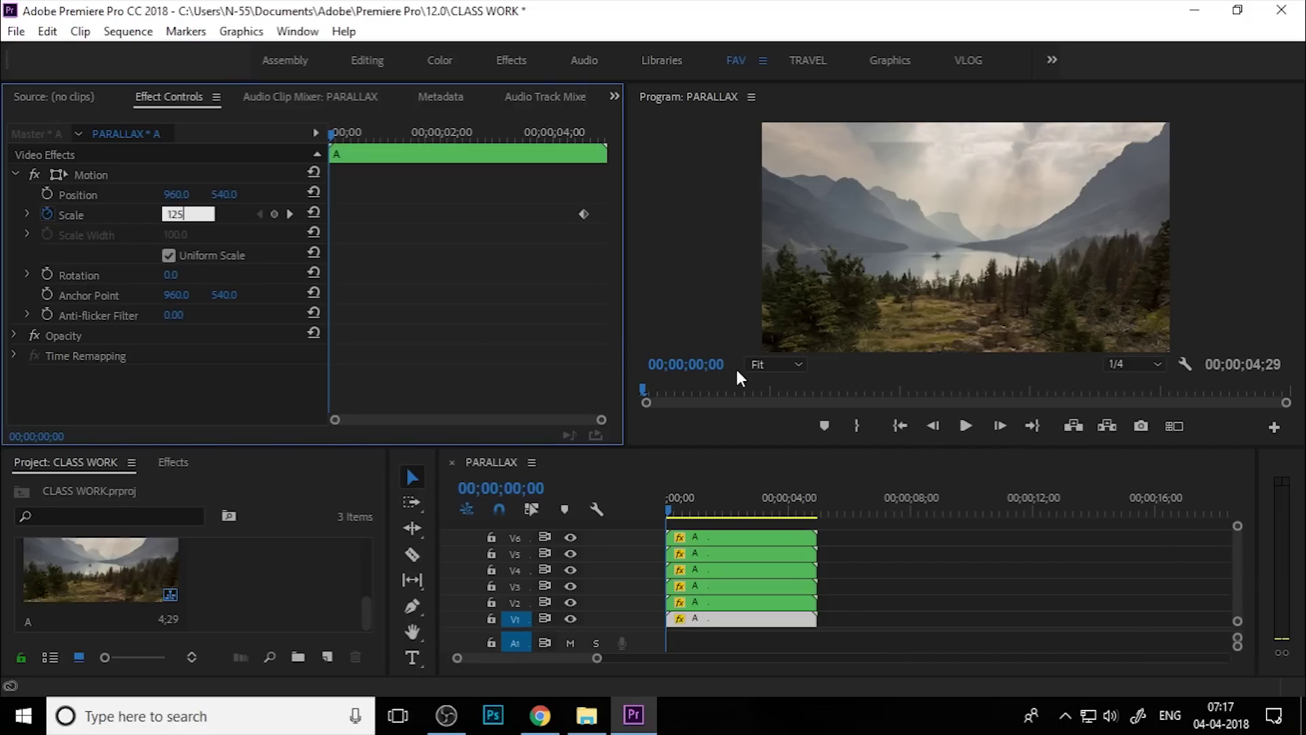
{"action": "key", "text": "Return"}
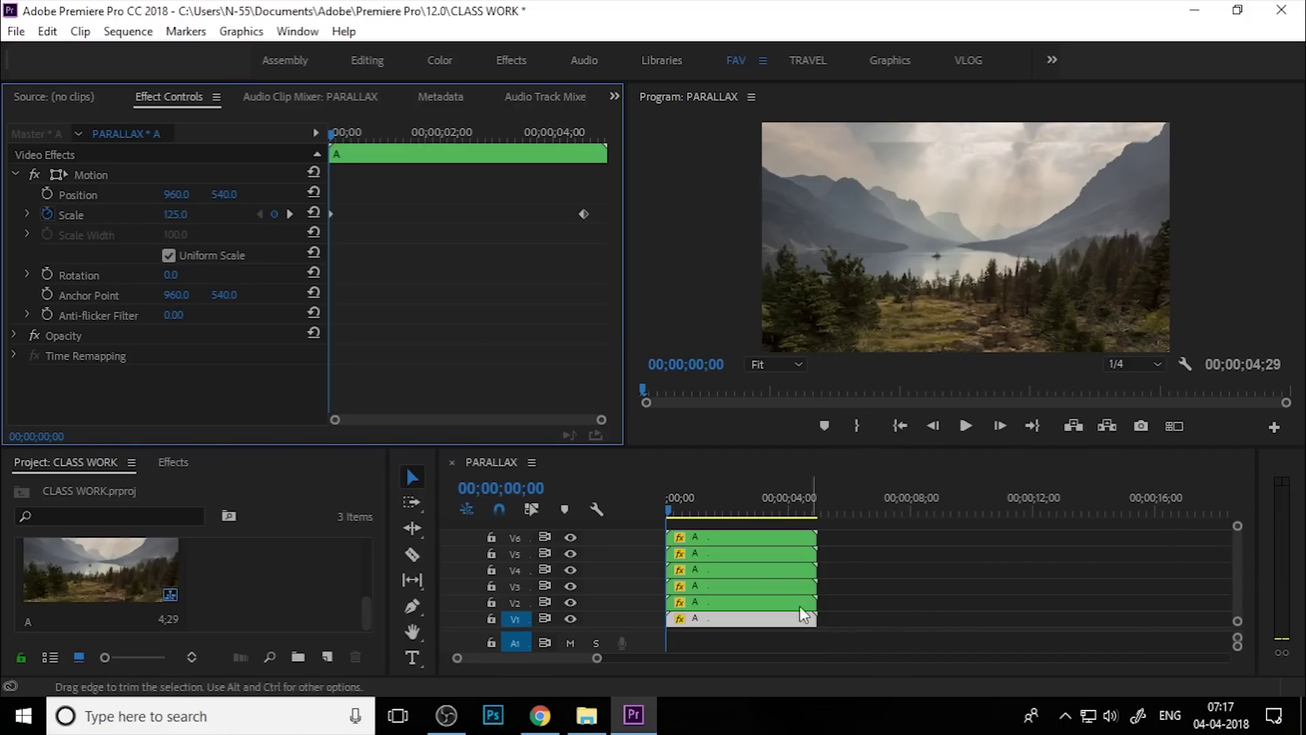
Set the V2 clip's Scale to 120 at the start of the sequence.
{"action": "left_click", "coordinate": [723, 602]}
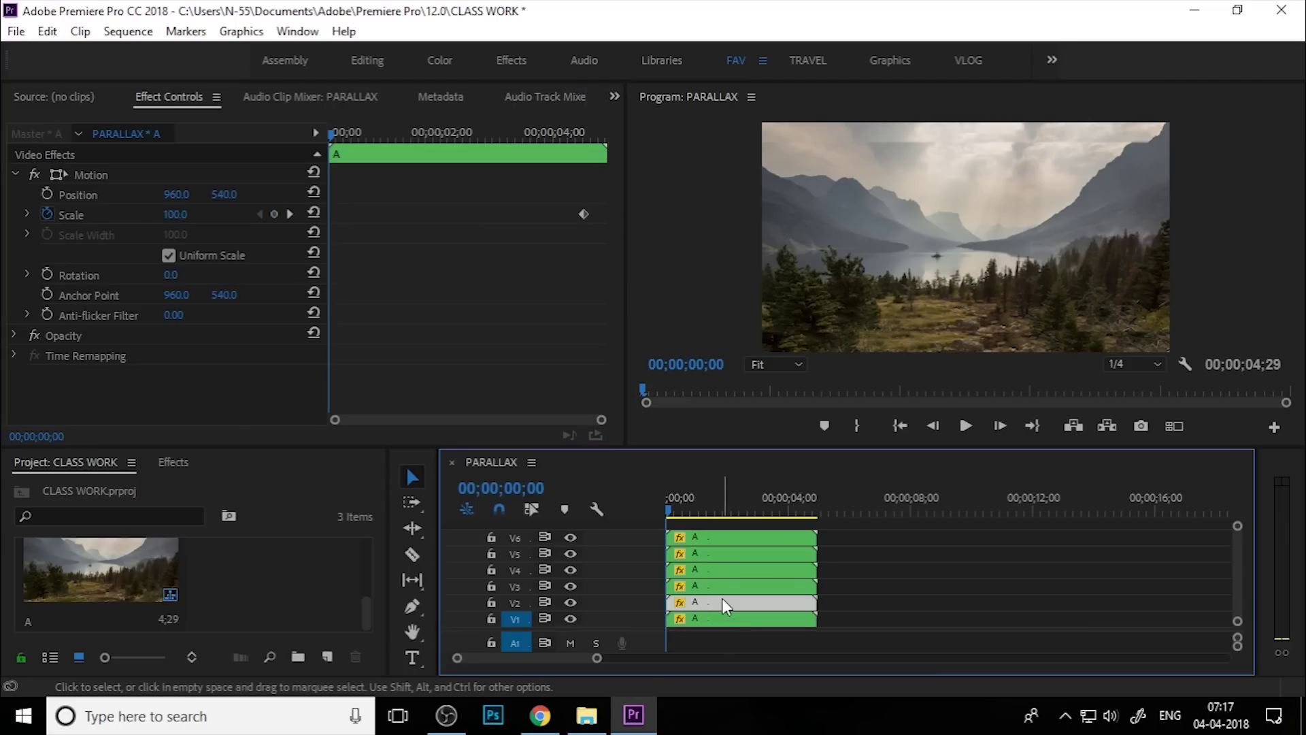
{"action": "left_click", "coordinate": [175, 214]}
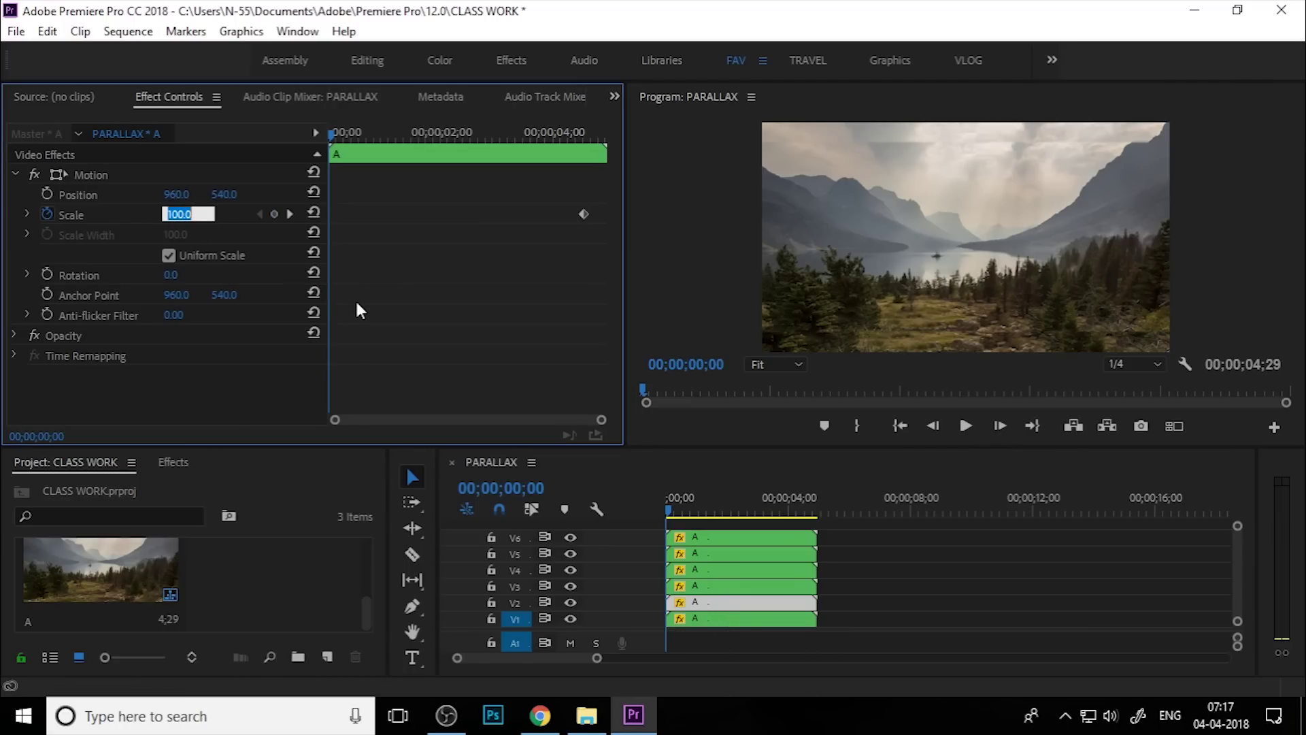
{"action": "type", "text": "120"}
{"action": "key", "text": "Return"}
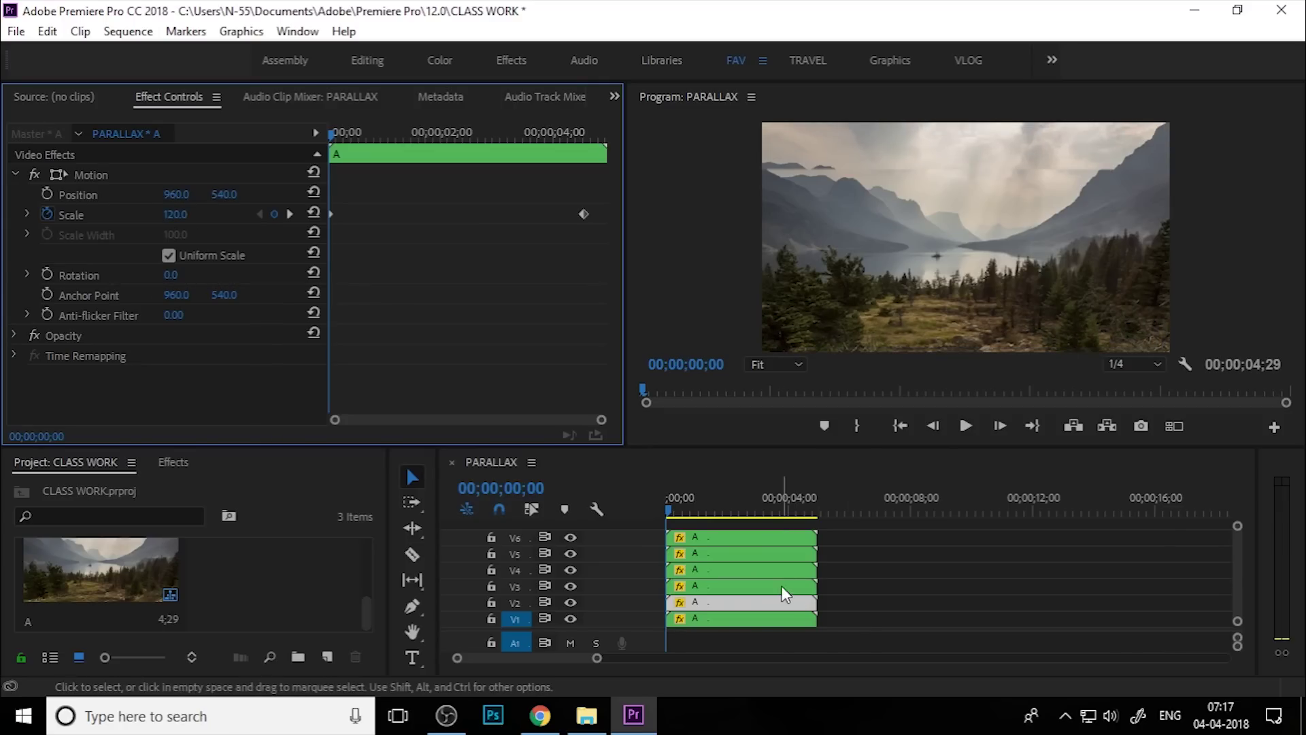
Set the V3 clip's Scale to 114 at the start of the sequence.
{"action": "left_click", "coordinate": [780, 585]}
{"action": "left_click", "coordinate": [175, 215]}
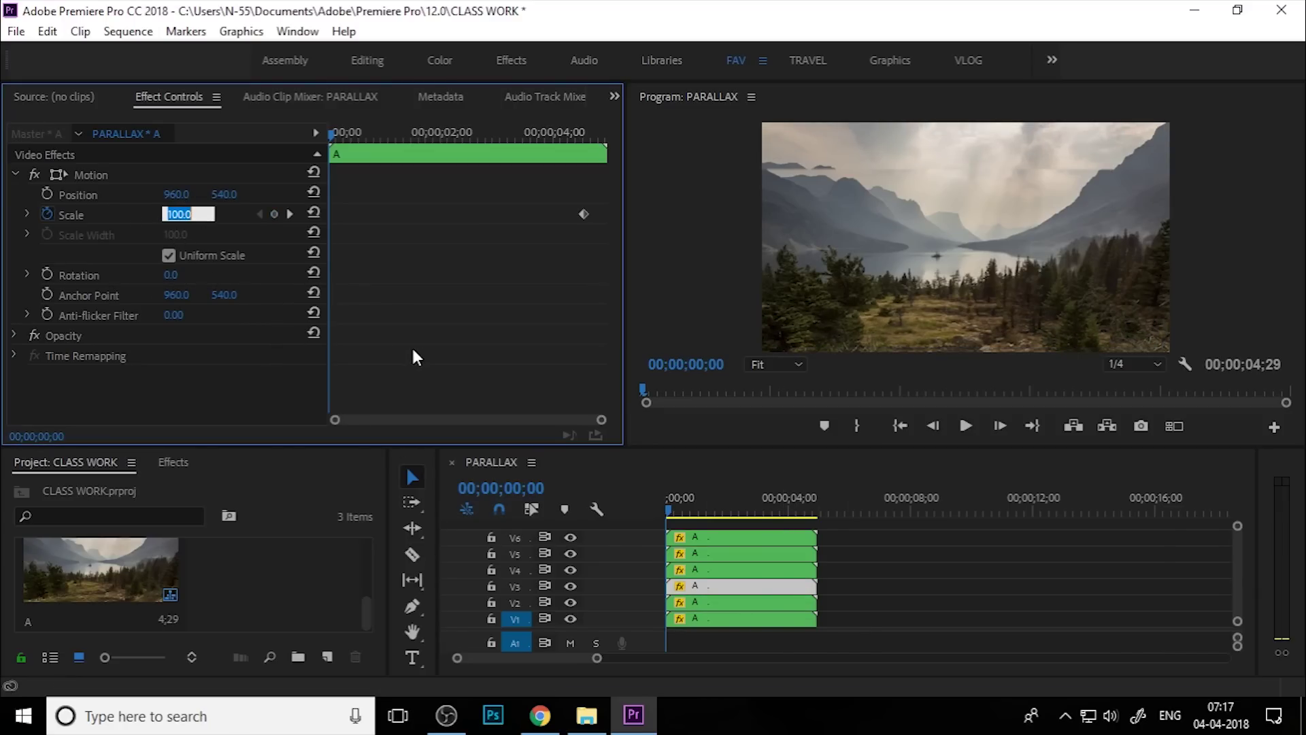
{"action": "type", "text": "114"}
{"action": "key", "text": "Return"}
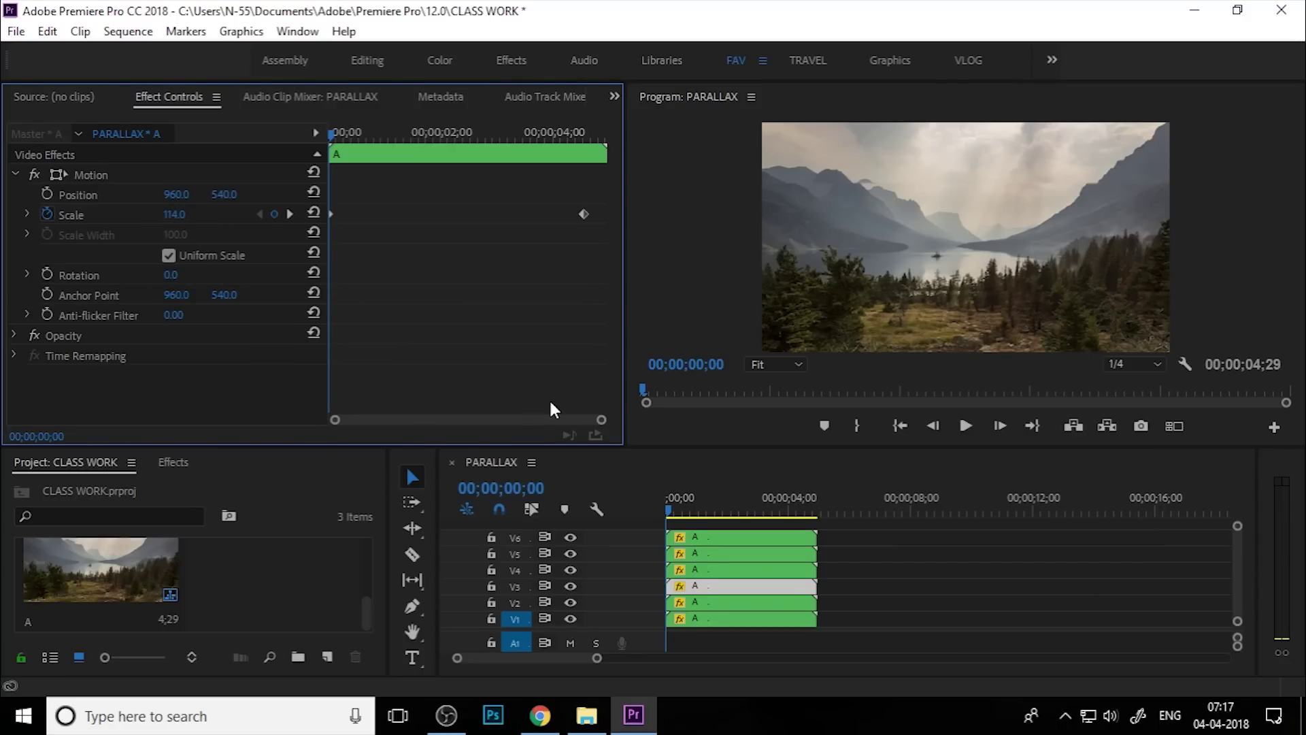
Set the V4 clip's Scale to 110 at the start of the sequence.
{"action": "left_click", "coordinate": [708, 569]}
{"action": "left_click", "coordinate": [176, 215]}
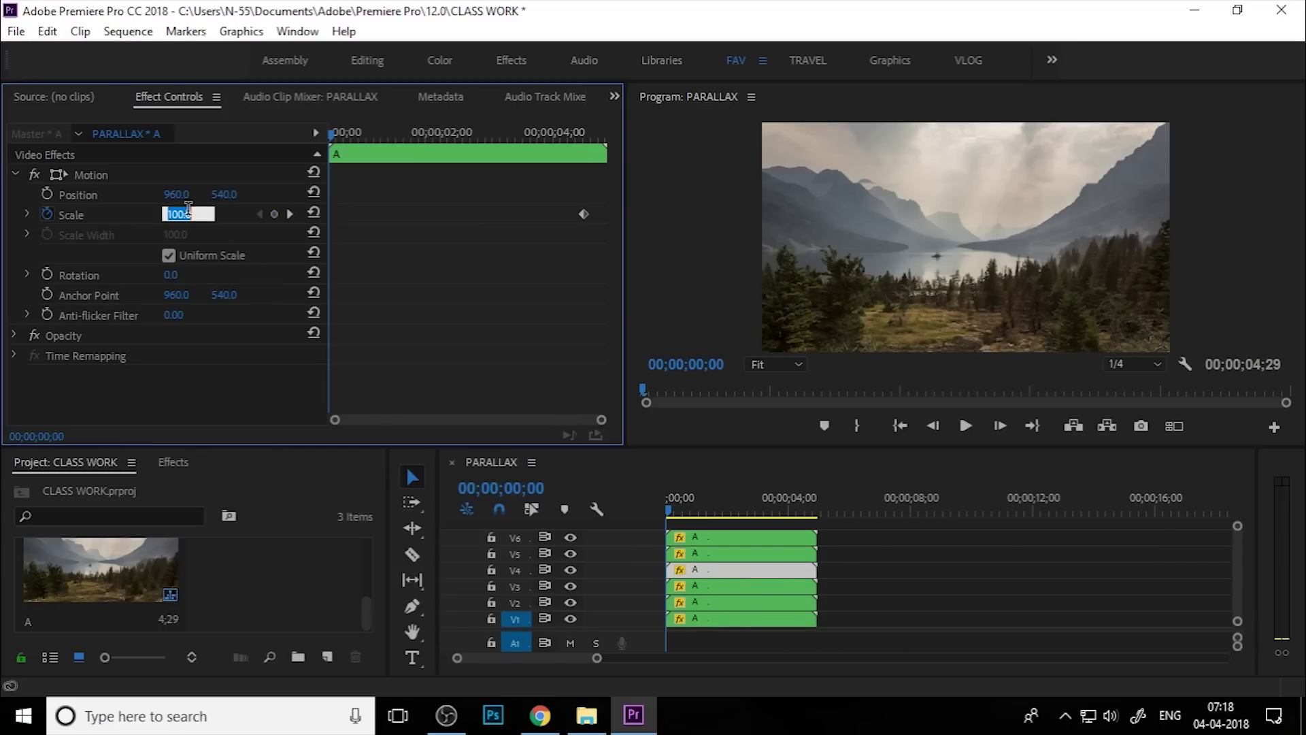
{"action": "type", "text": "10"}
{"action": "key", "text": "BackSpace"}
{"action": "type", "text": "10"}
{"action": "key", "text": "Return"}
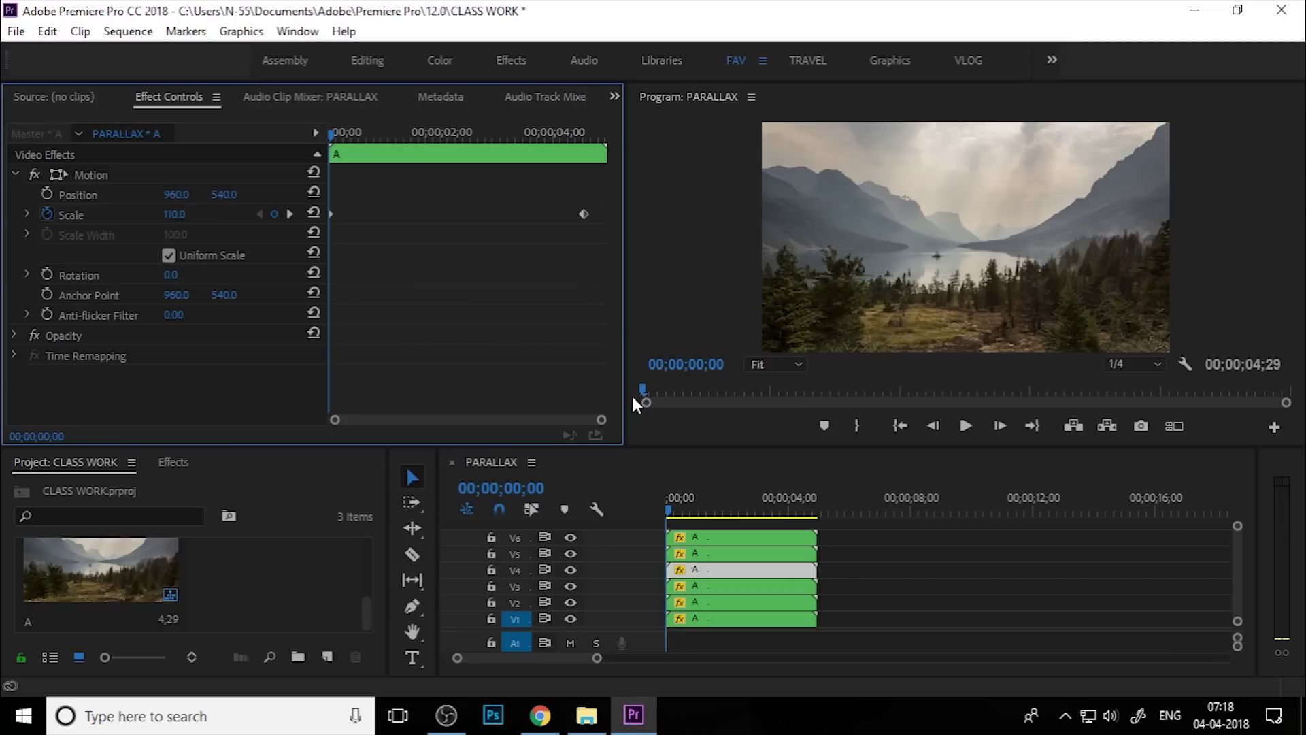
Set the V5 clip's Scale to 108 at the start of the sequence.
{"action": "left_click", "coordinate": [706, 553]}
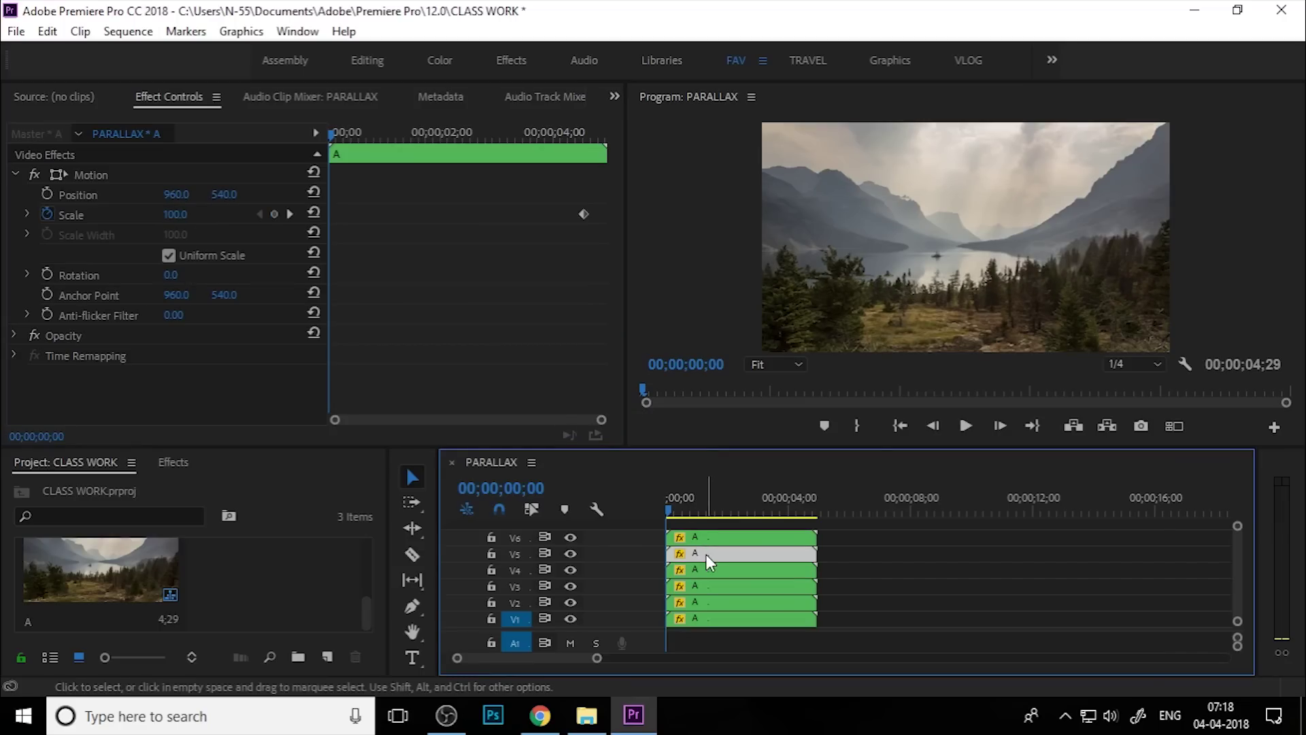
{"action": "left_click", "coordinate": [178, 214]}
{"action": "type", "text": "108"}
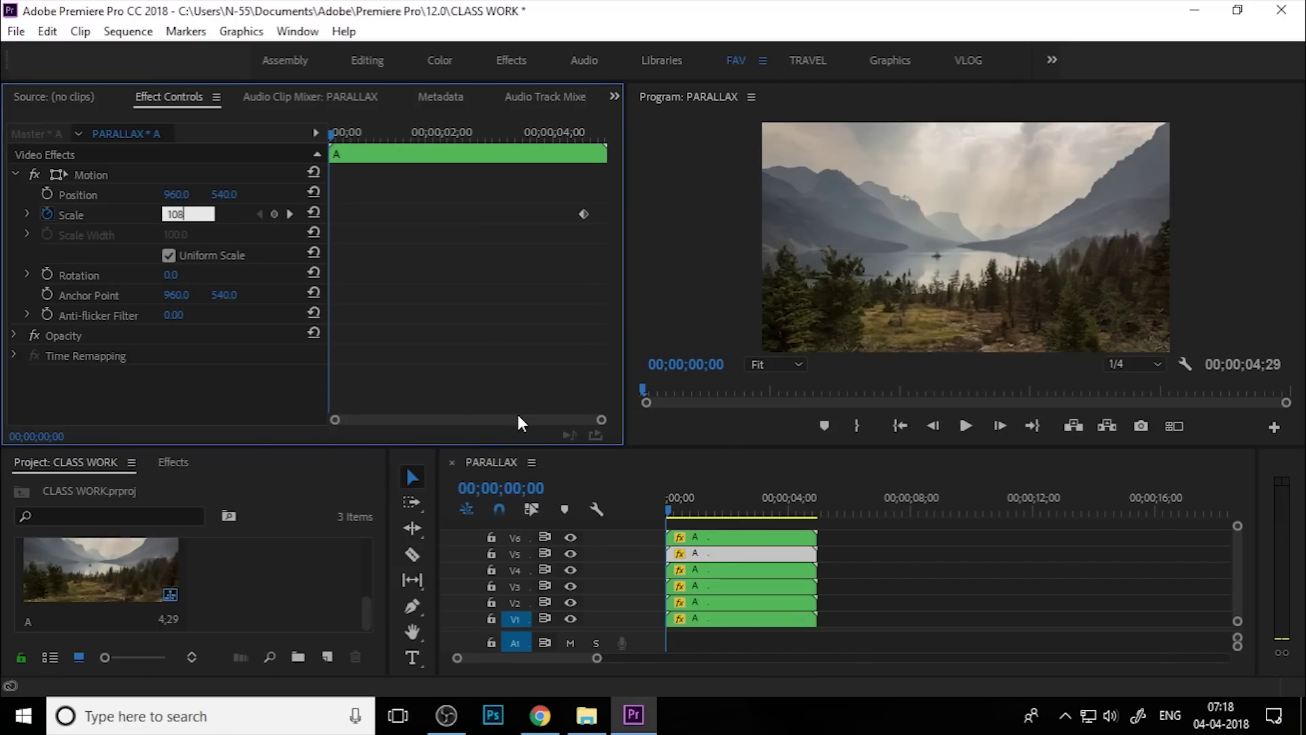
{"action": "key", "text": "Return"}
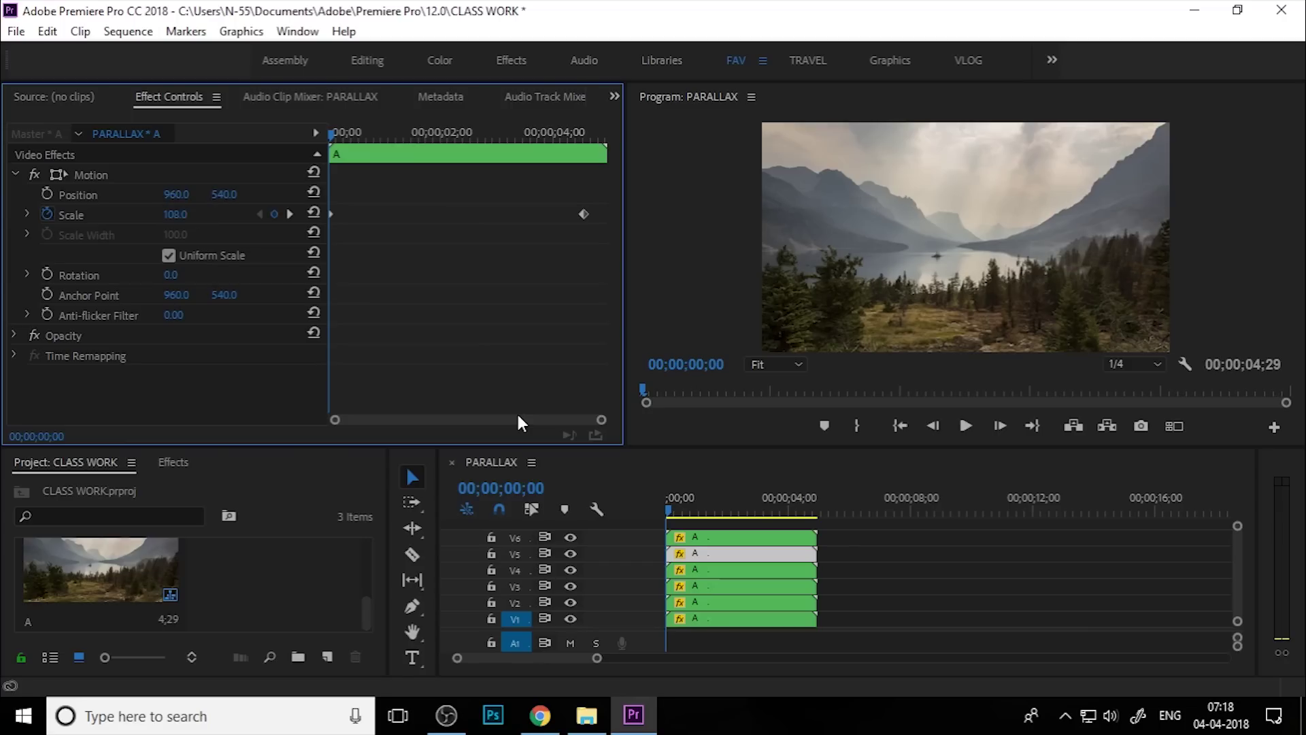
Set the V6 clip's Scale to 104 at the start of the sequence.
{"action": "left_click", "coordinate": [696, 537]}
{"action": "left_click", "coordinate": [171, 213]}
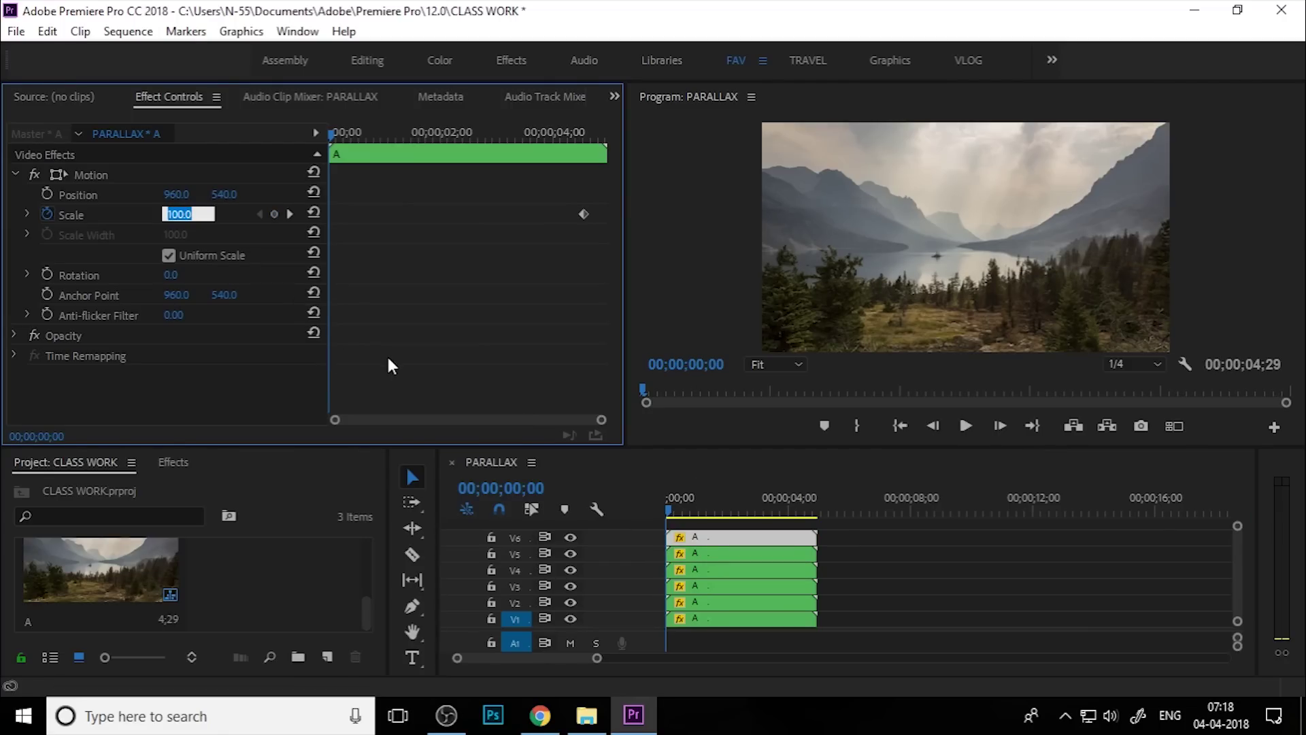
{"action": "type", "text": "10"}
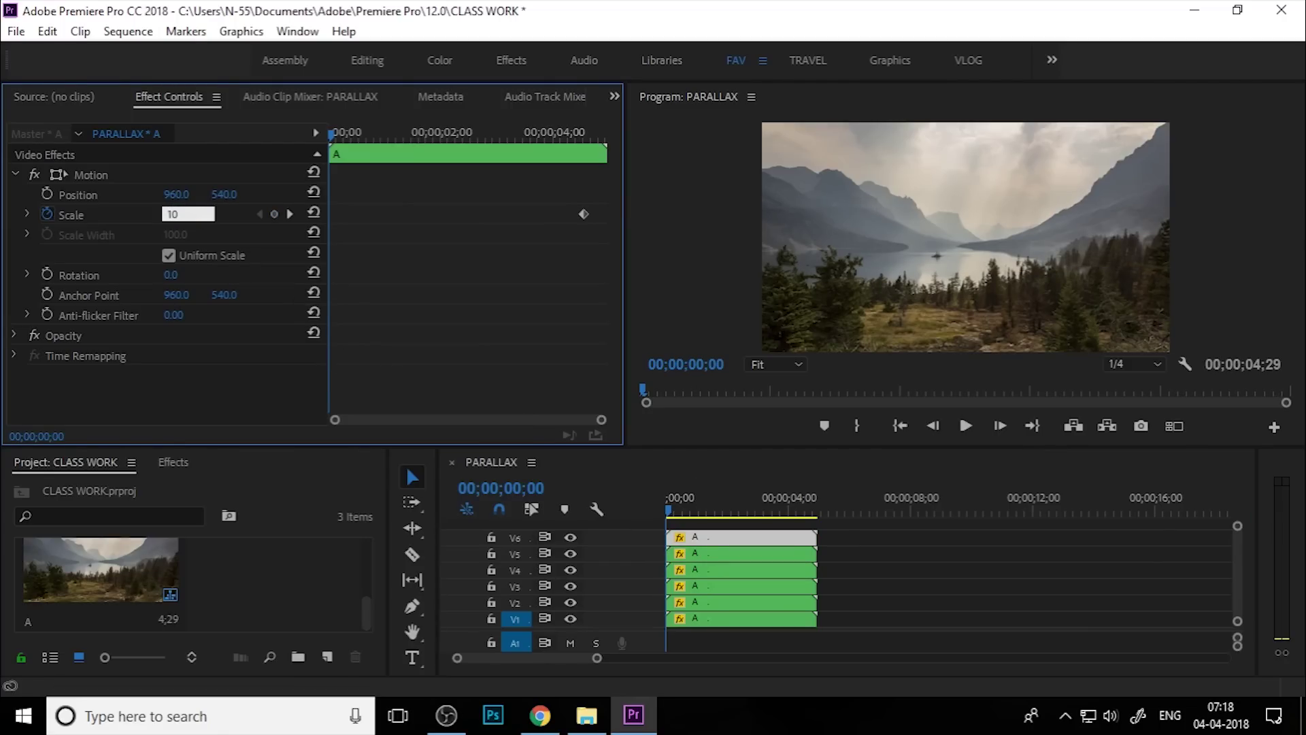
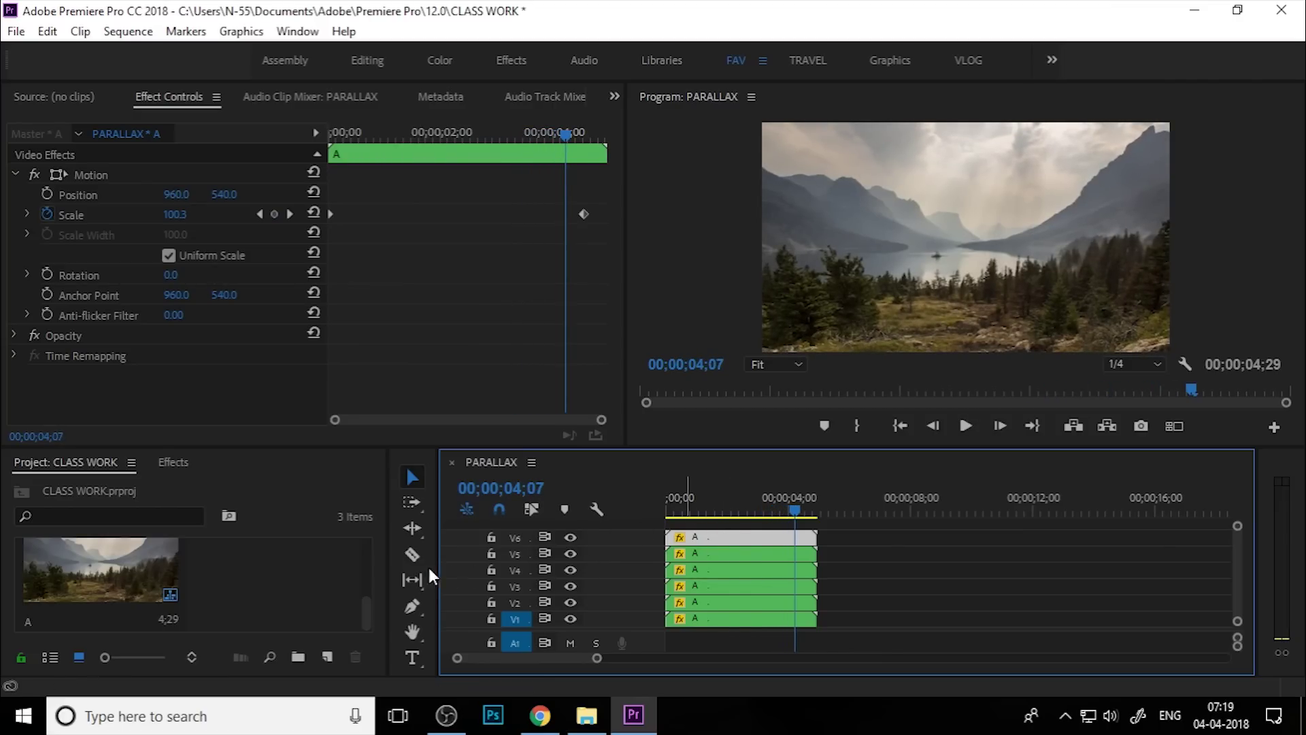
Open nested sequence A and overwrite its image with beach-cloud-color-33227 from the 11 - Parallax folder.
{"action": "left_click", "coordinate": [85, 574]}
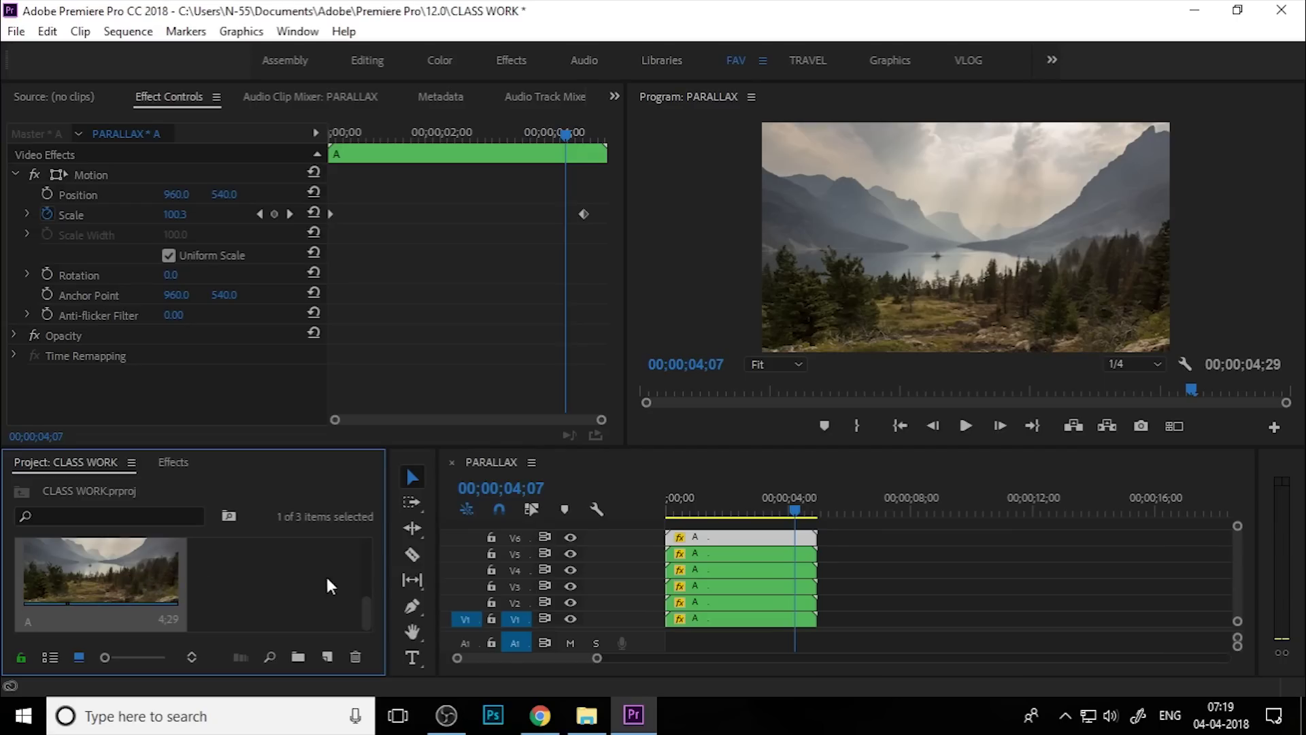
{"action": "double_click", "coordinate": [108, 572]}
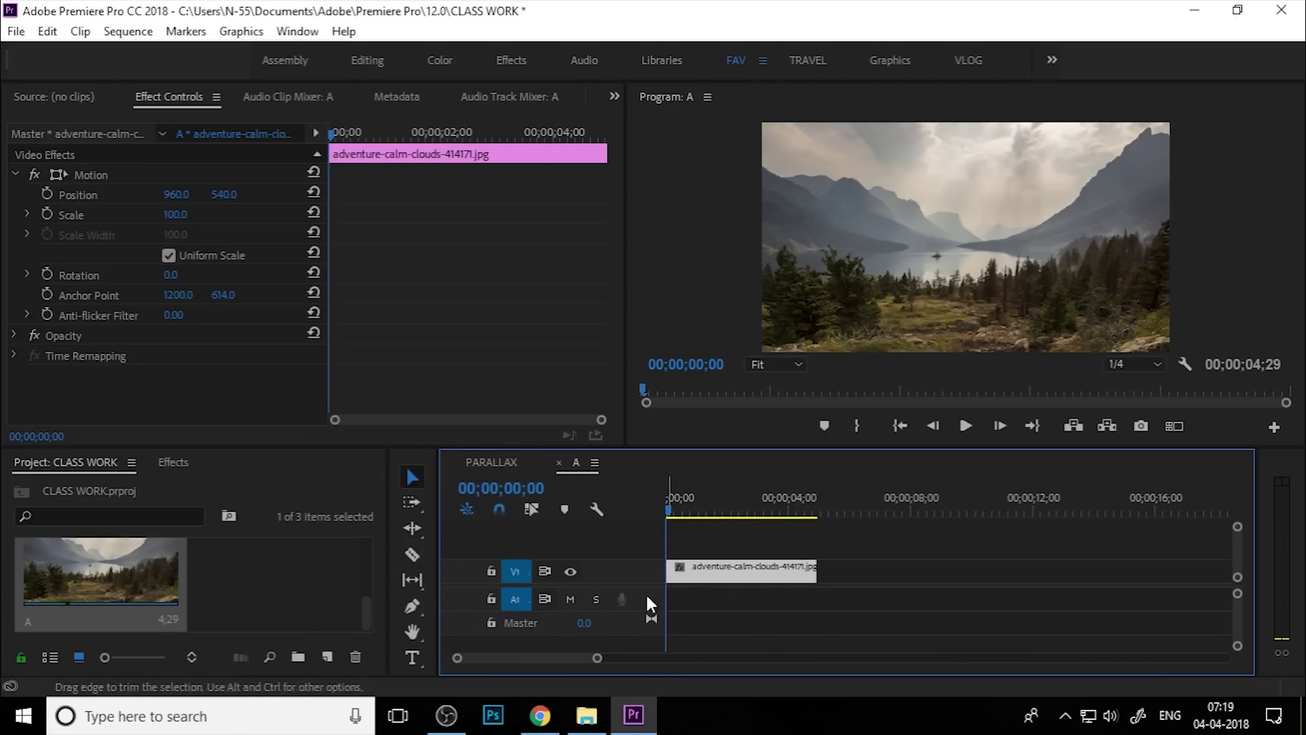
{"action": "left_click", "coordinate": [586, 715]}
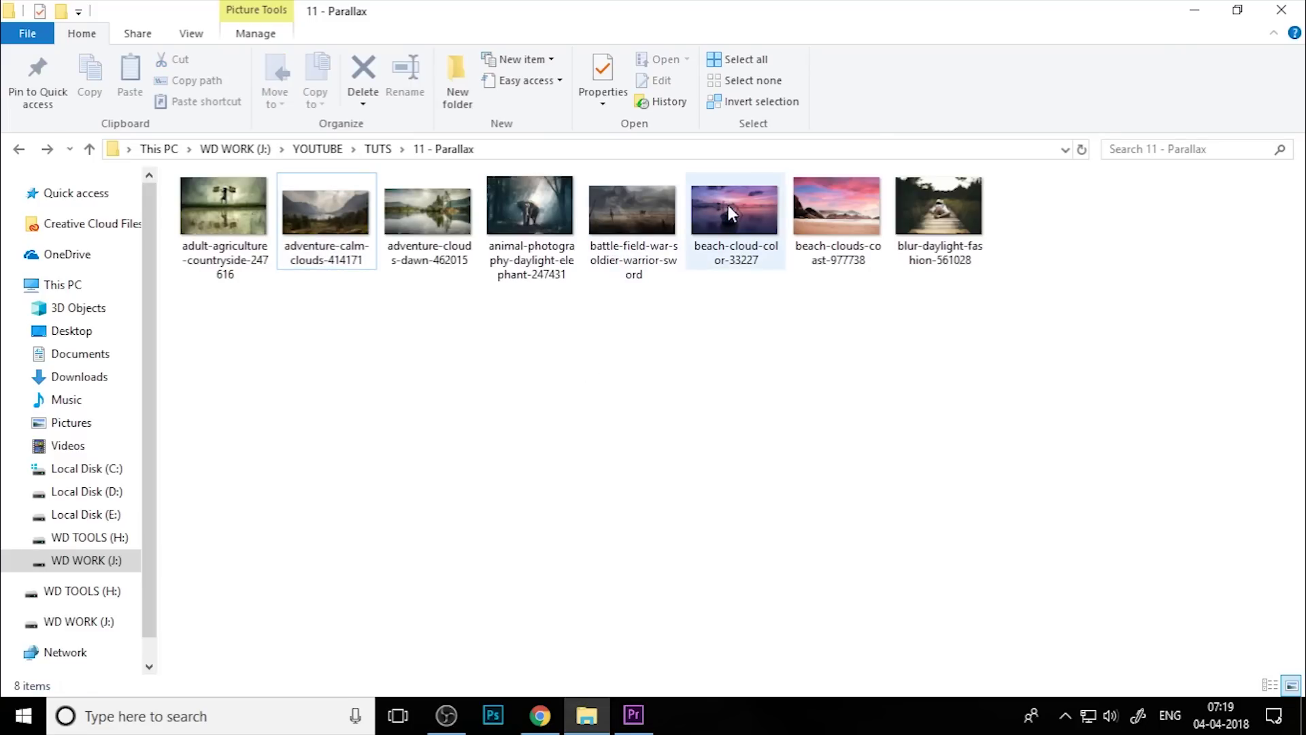
{"action": "left_click_drag", "start_coordinate": [727, 206], "coordinate": [670, 571]}
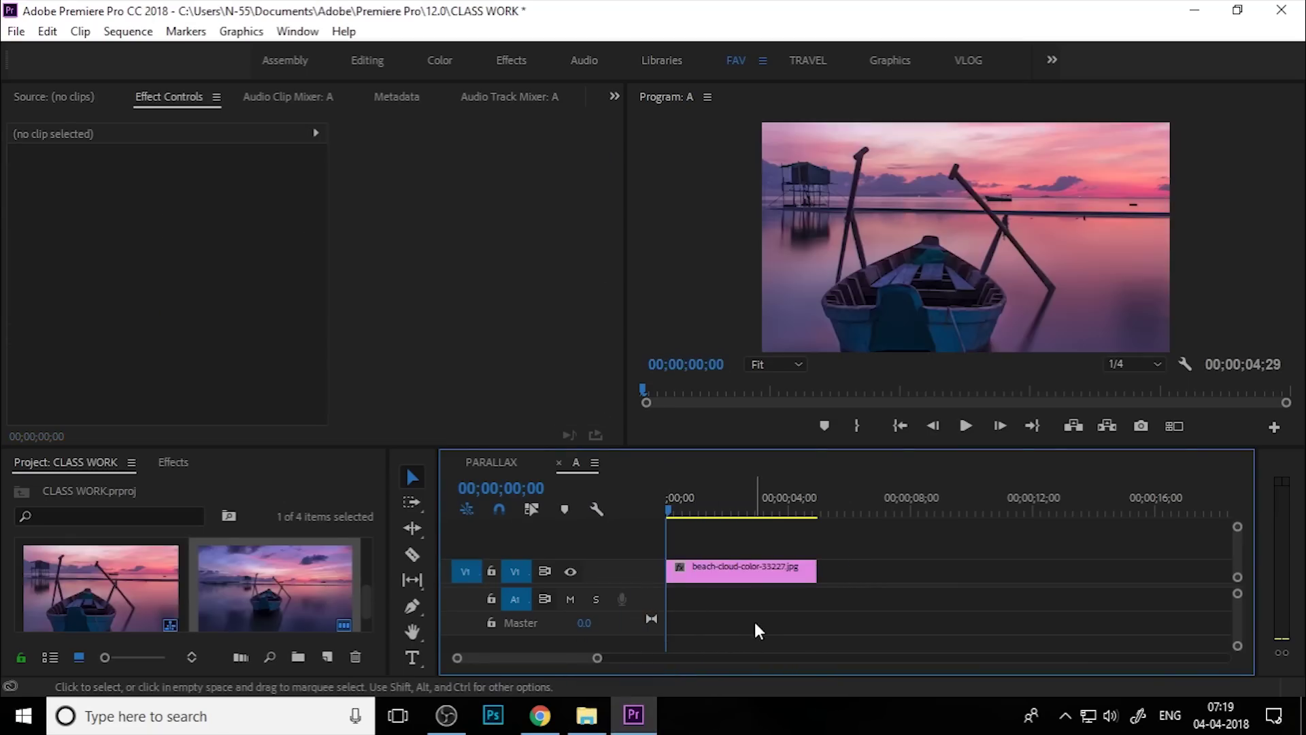
Scale the beach-cloud-color-33227 clip to the frame size and set its Scale to 103.
{"action": "right_click", "coordinate": [722, 567]}
{"action": "left_click", "coordinate": [817, 693]}
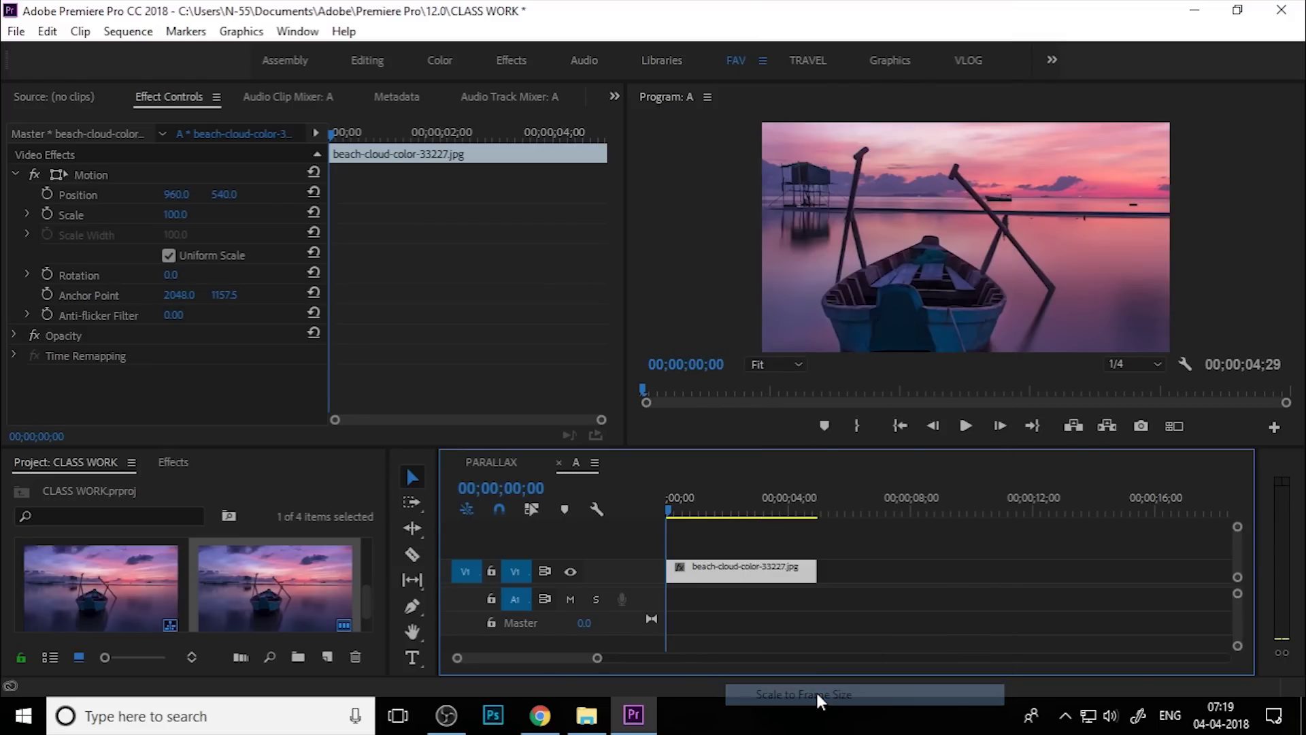
{"action": "left_click", "coordinate": [174, 216]}
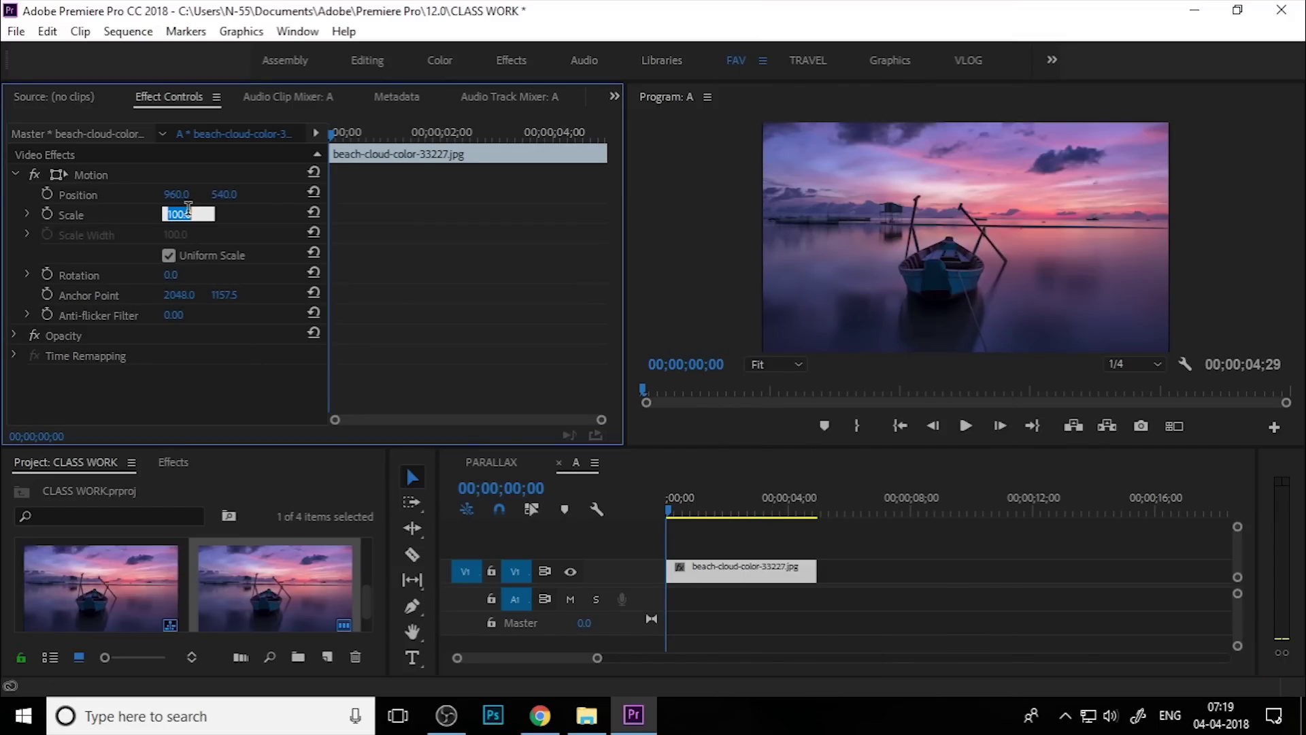
{"action": "type", "text": "103"}
{"action": "key", "text": "Return"}
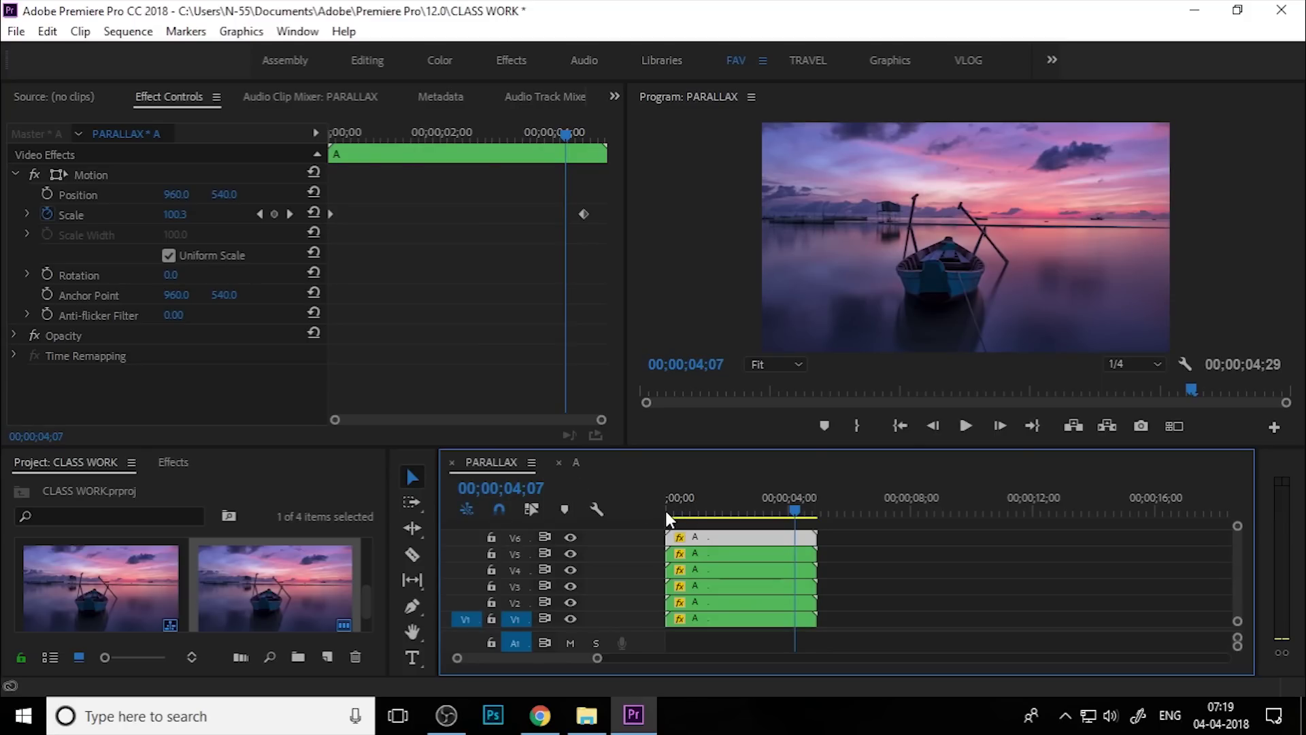
Play the PARALLAX sequence from its start to review the parallax motion on the boat image.
{"action": "key", "text": "Home"}
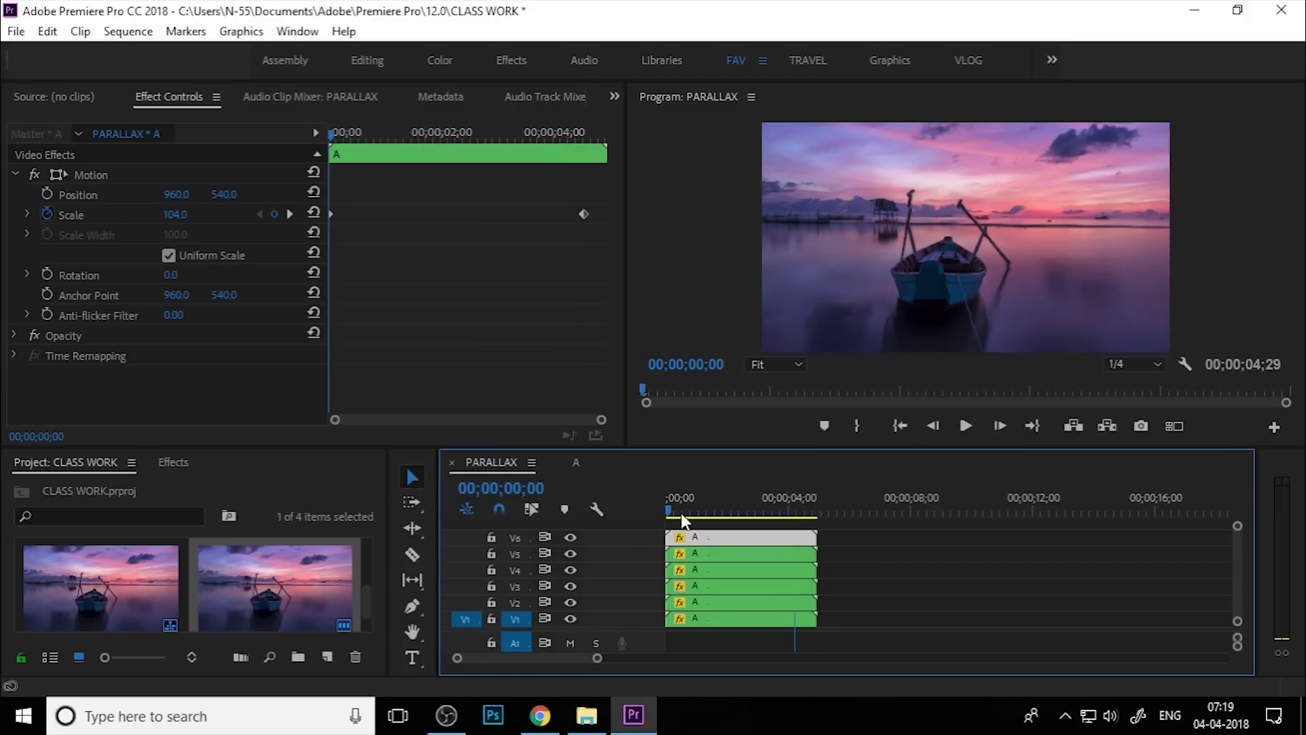
{"action": "key", "text": "space"}
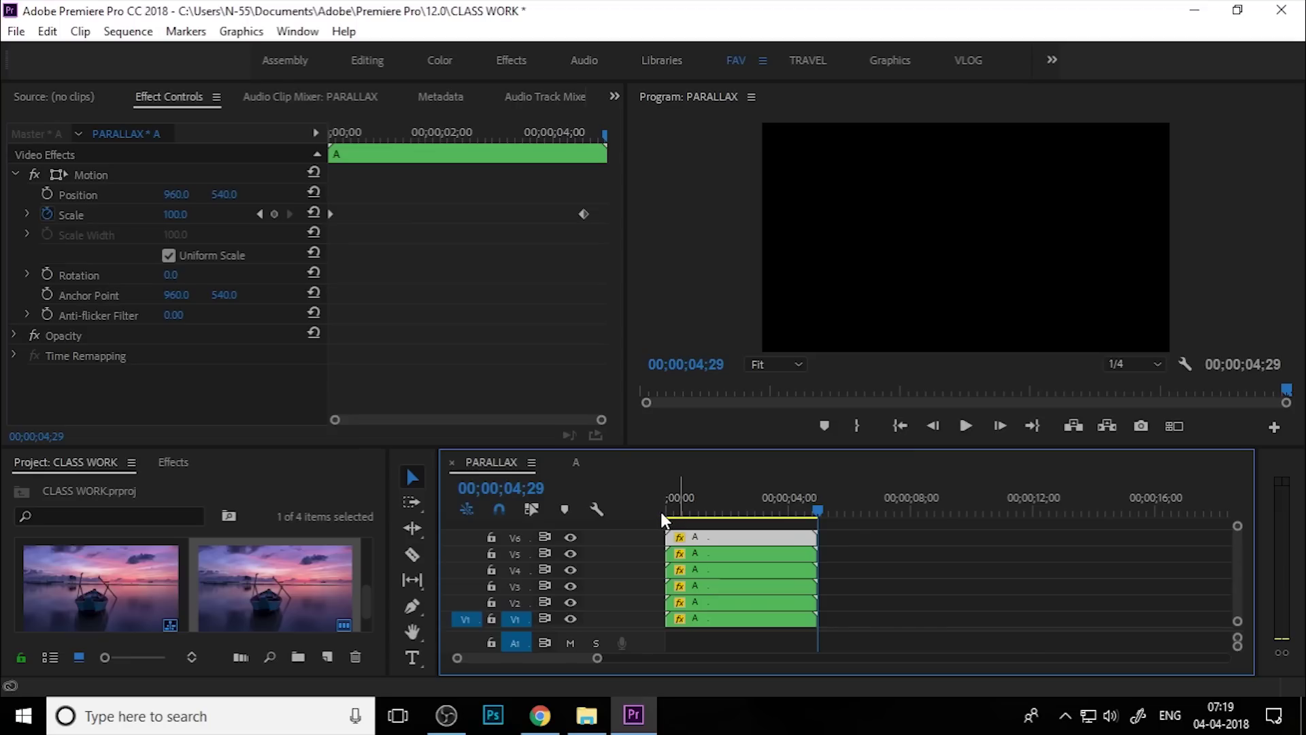
{"action": "left_click", "coordinate": [662, 514]}
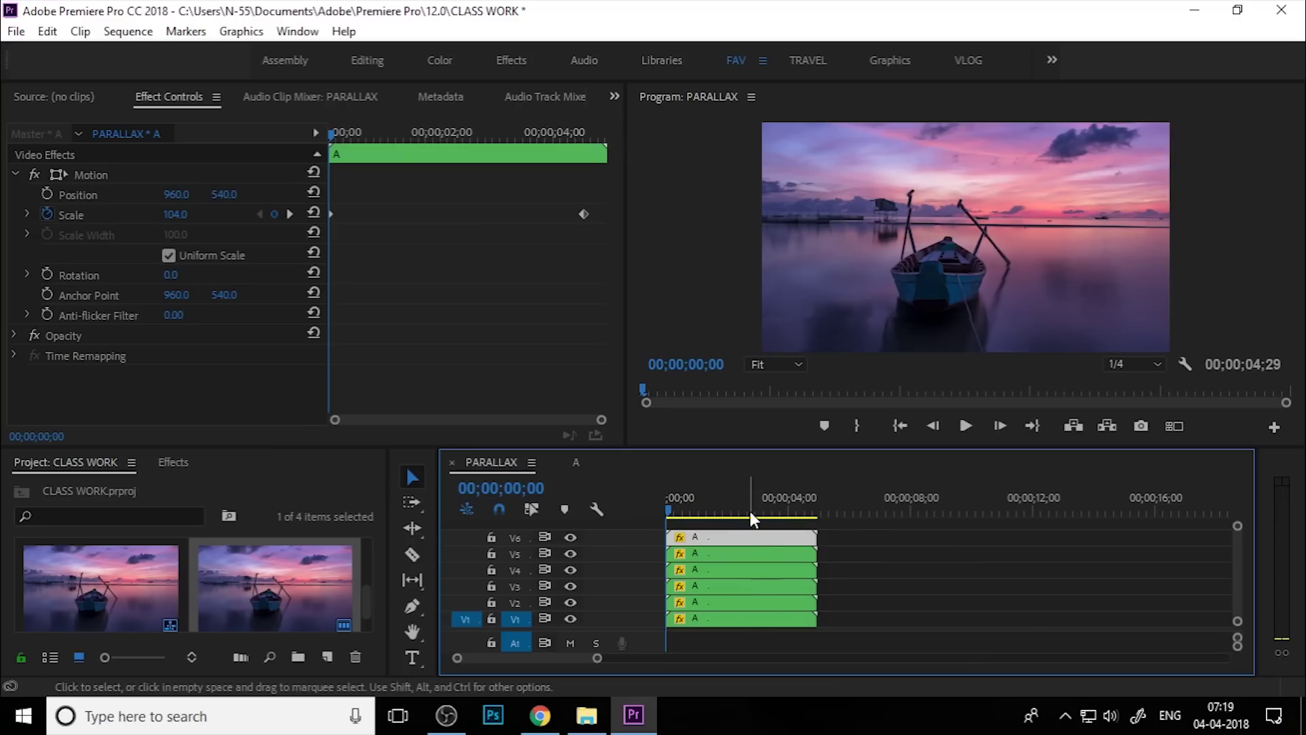
{"action": "left_click", "coordinate": [675, 505]}
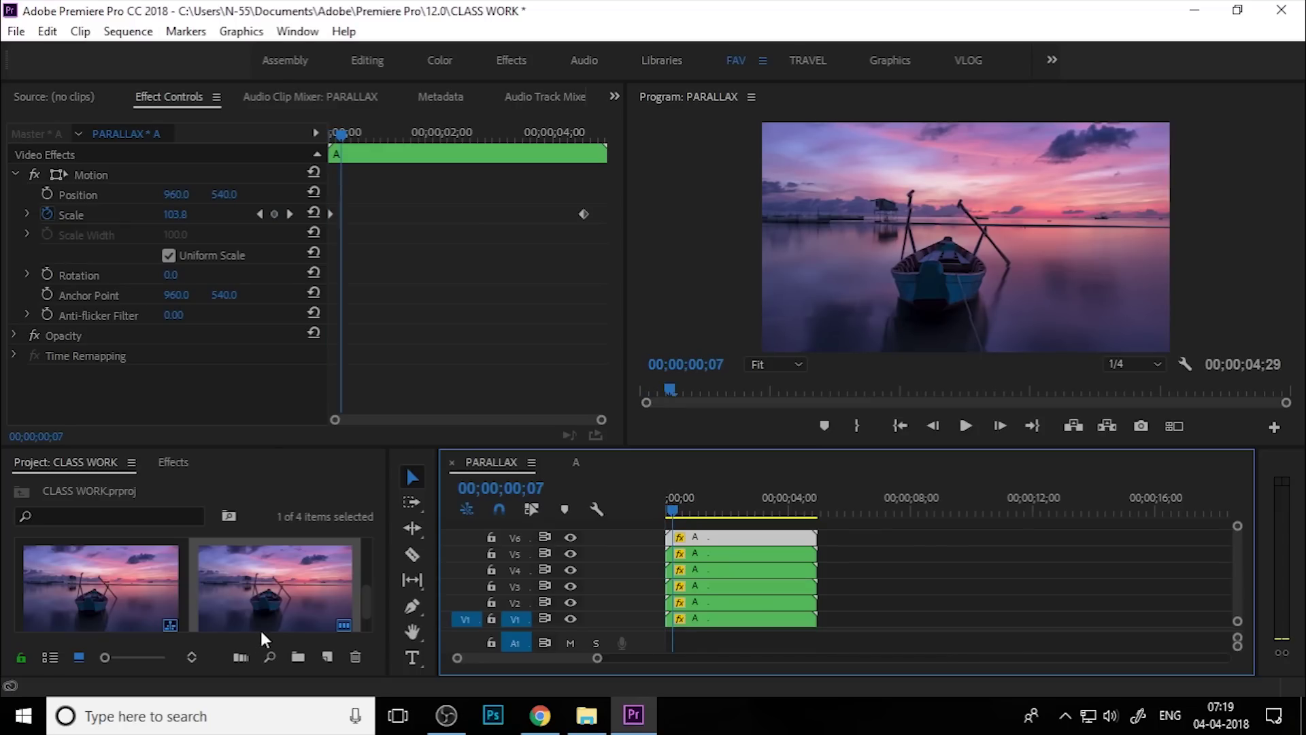
{"action": "key", "text": "space"}
{"action": "key", "text": "space"}
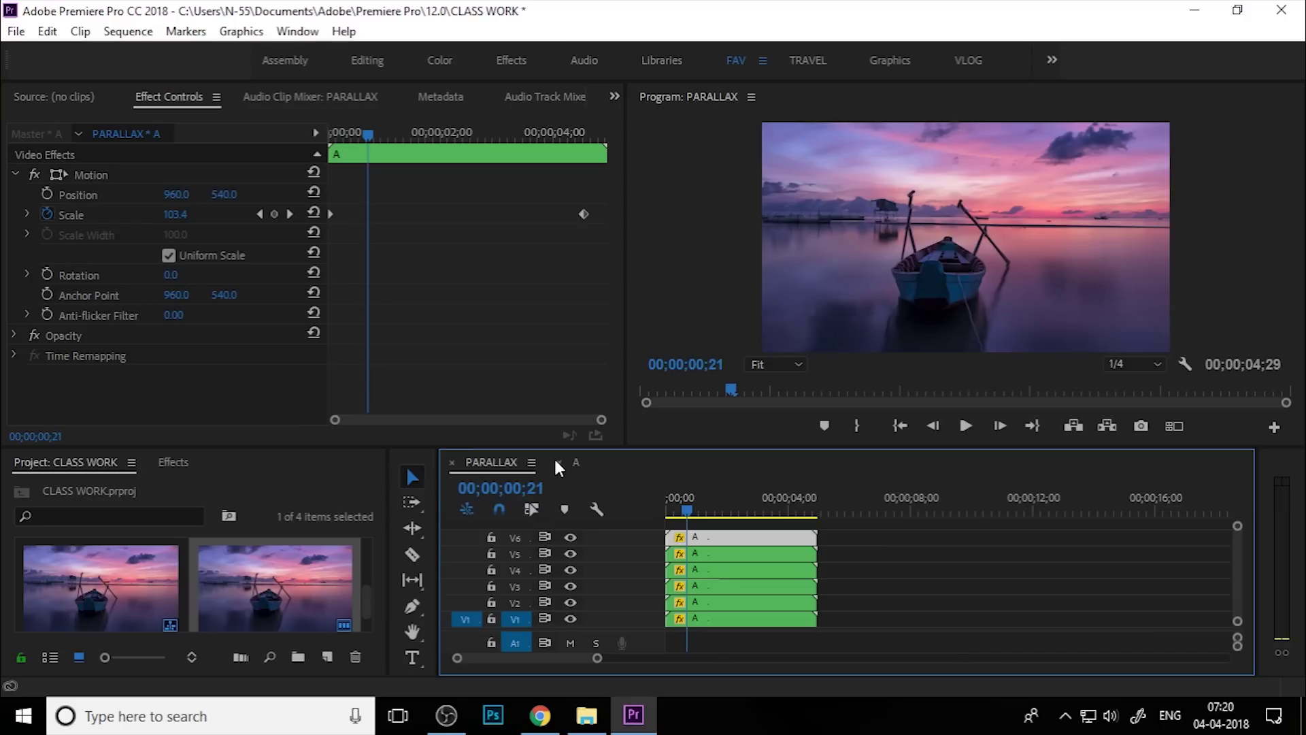
Duplicate nested sequence A as B and place B on V1 directly after the A clips in PARALLAX.
{"action": "left_click_drag", "start_coordinate": [562, 440], "coordinate": [564, 402]}
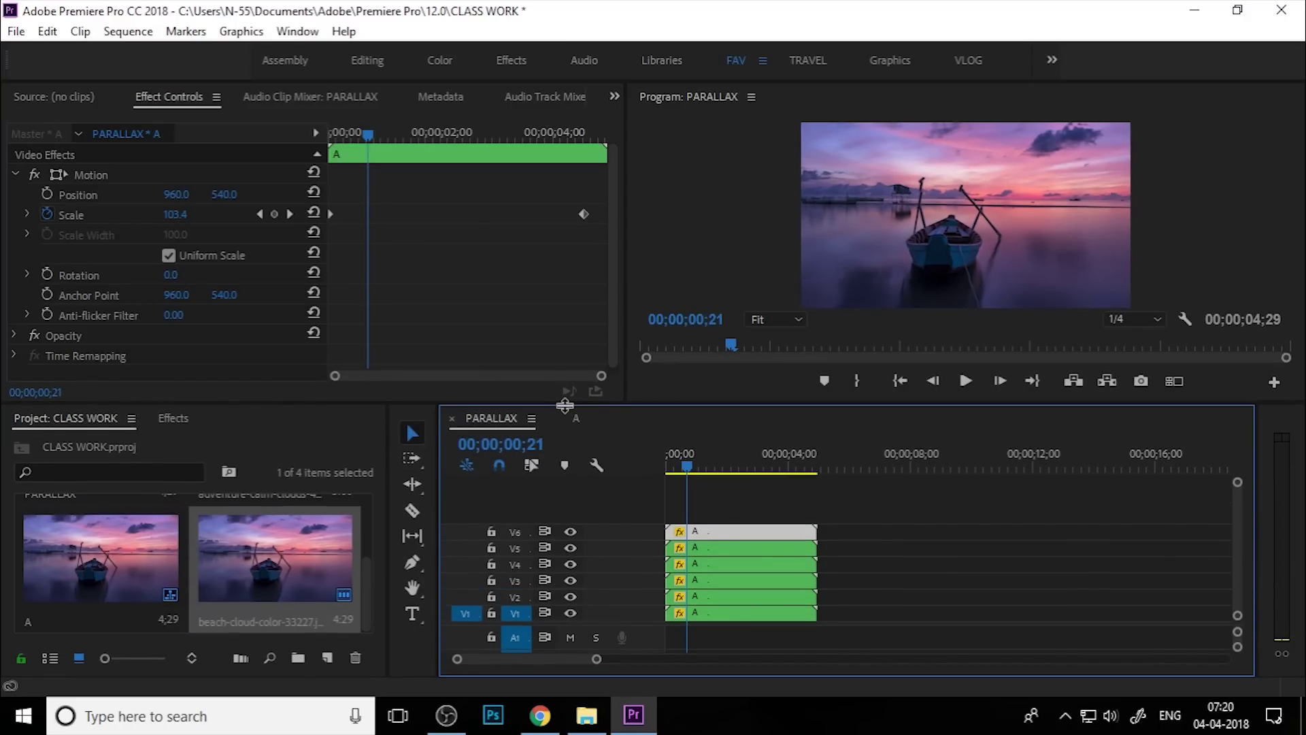
{"action": "left_click_drag", "start_coordinate": [565, 406], "coordinate": [564, 411]}
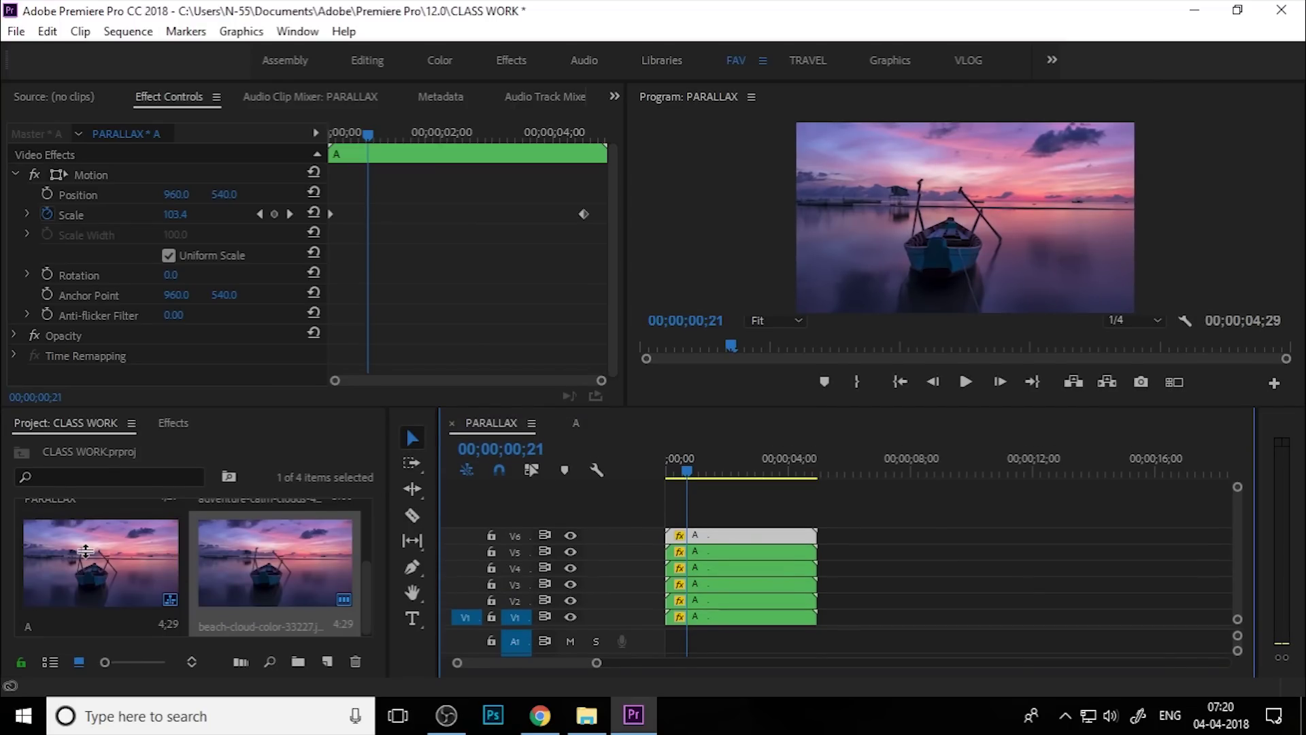
{"action": "left_click", "coordinate": [85, 551]}
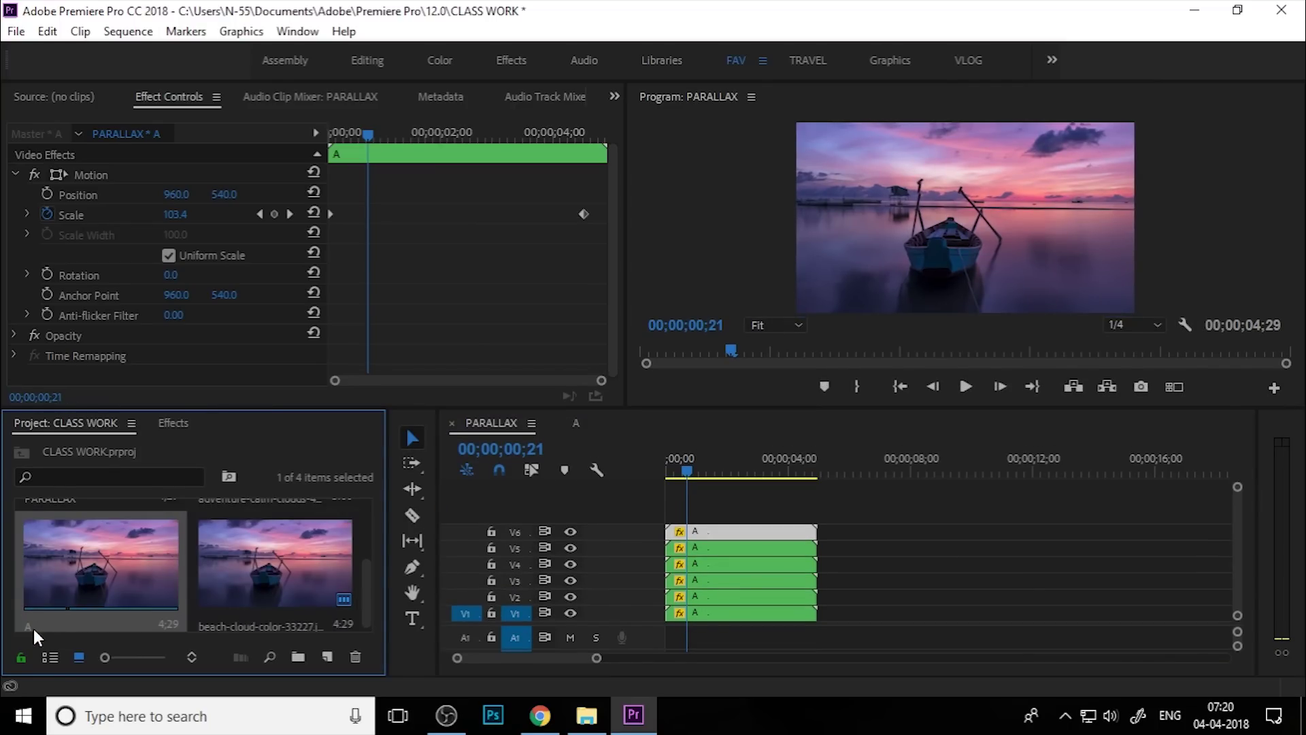
{"action": "right_click", "coordinate": [68, 554]}
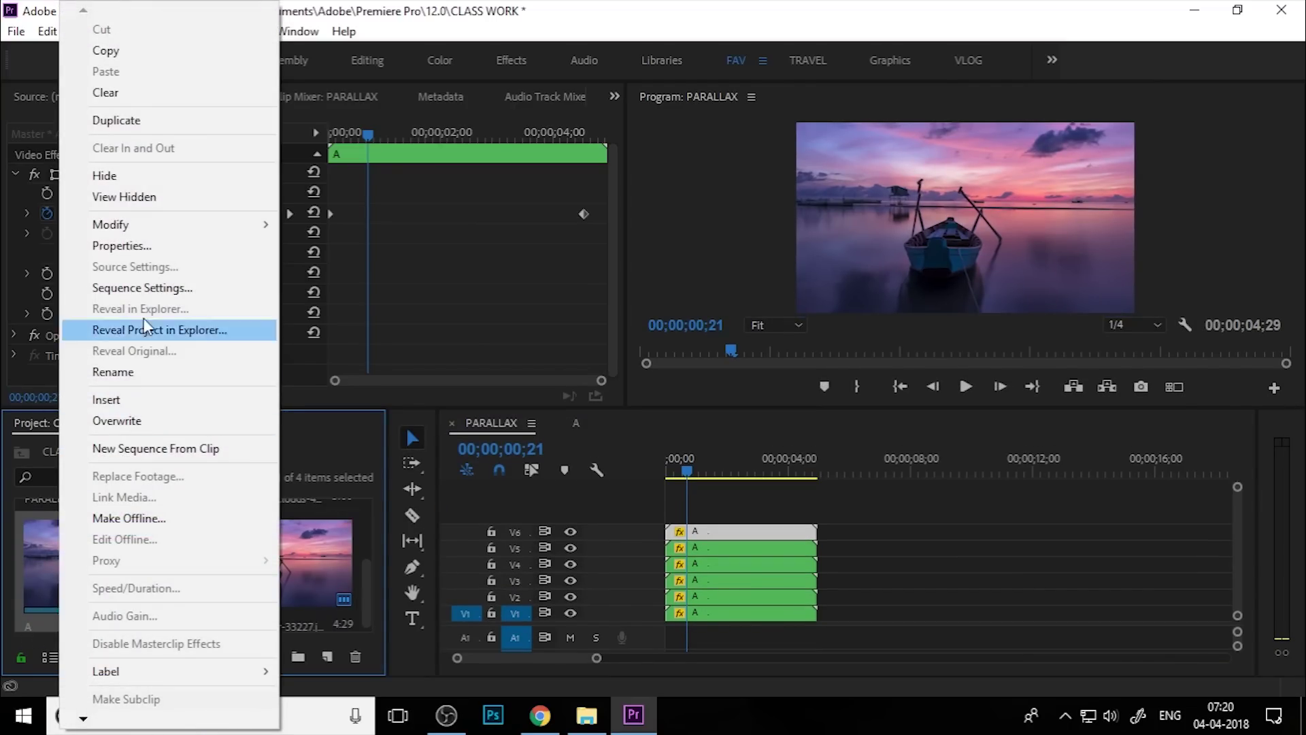
{"action": "left_click", "coordinate": [169, 128]}
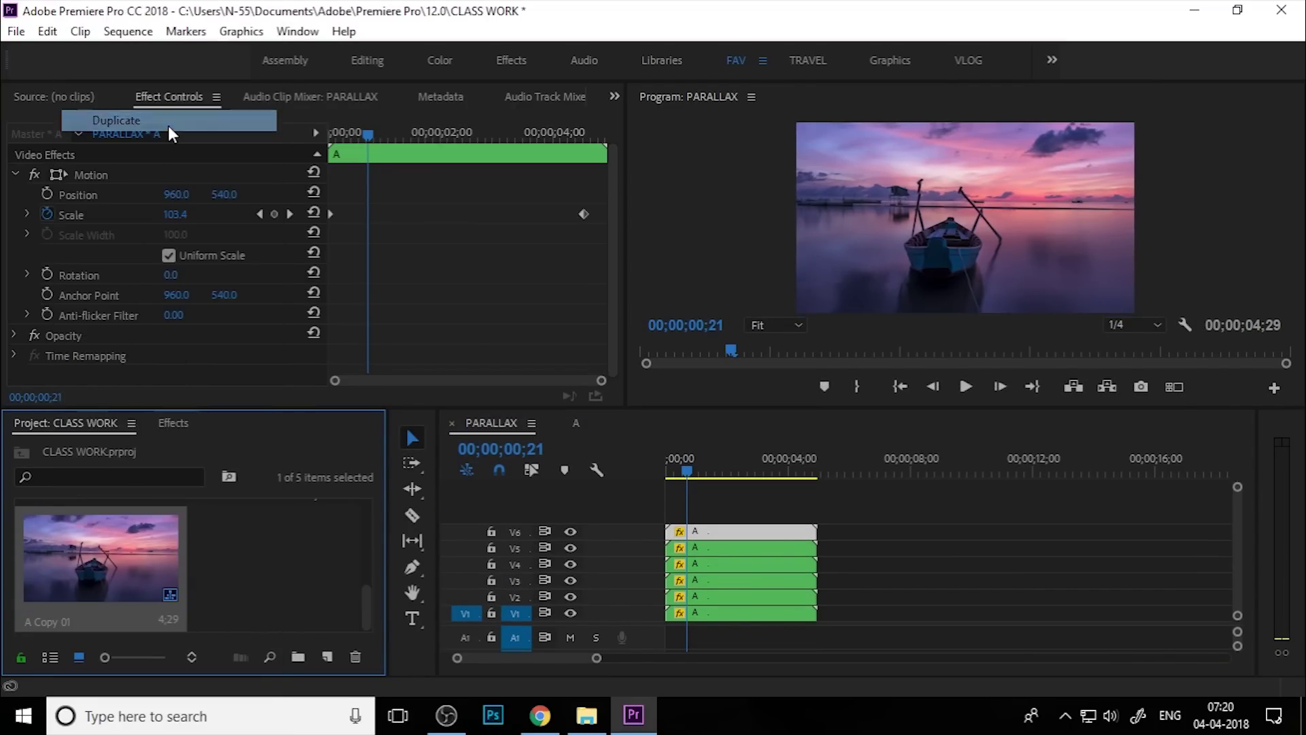
{"action": "left_click", "coordinate": [51, 624]}
{"action": "type", "text": "B"}
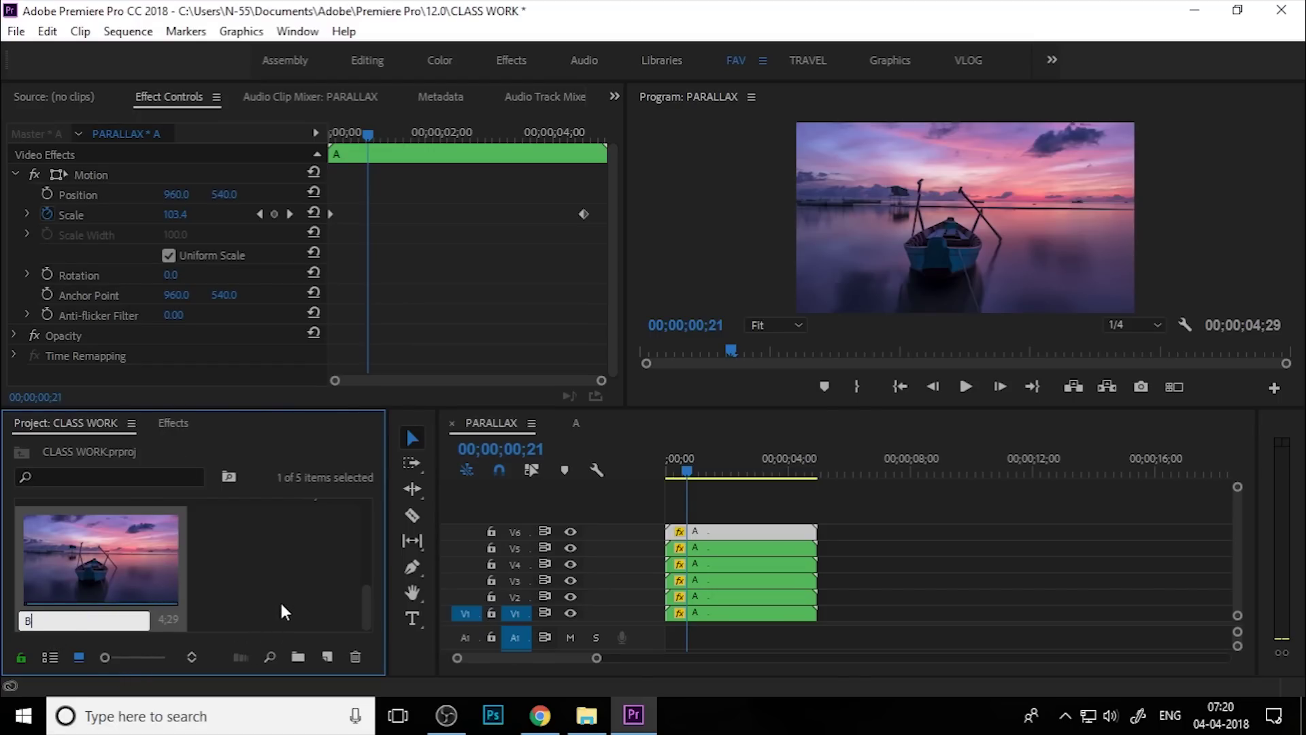
{"action": "key", "text": "Return"}
{"action": "left_click_drag", "start_coordinate": [100, 577], "coordinate": [826, 617]}
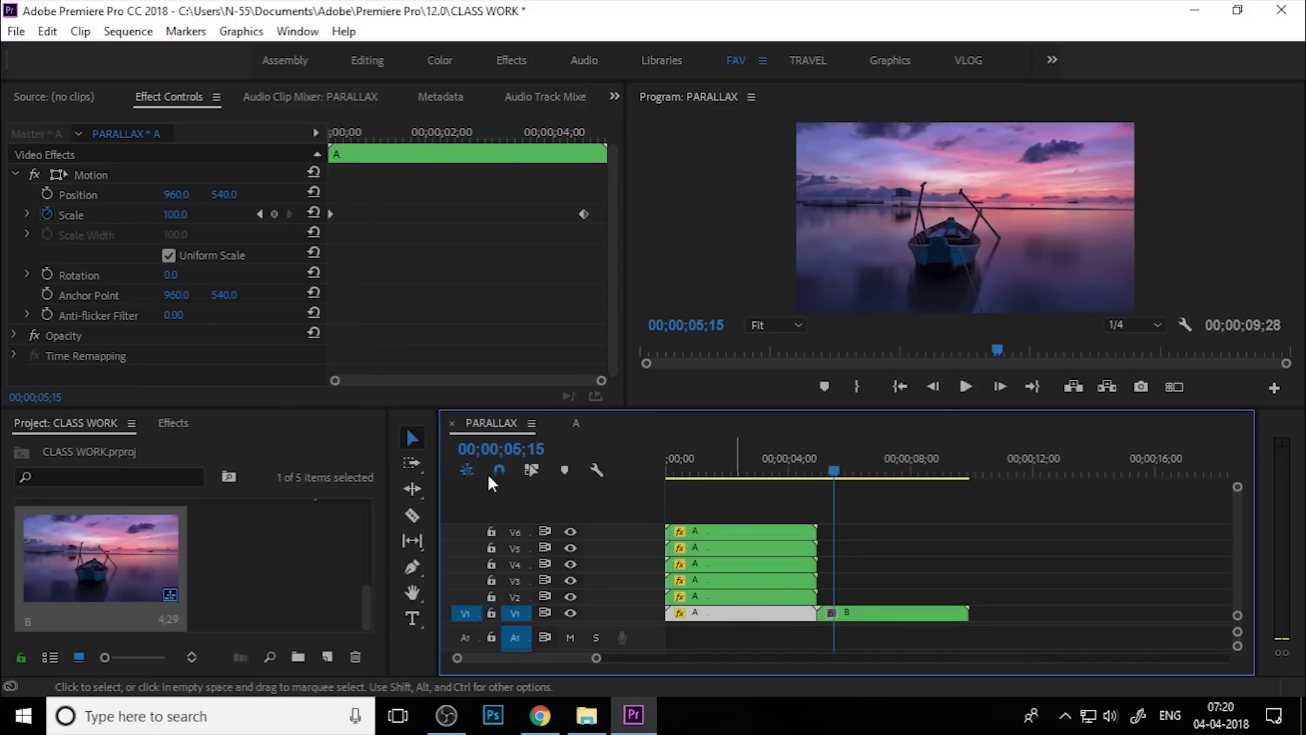
Try to transfer the opacity mask from the V1 A clip to the B clip.
{"action": "left_click", "coordinate": [14, 336]}
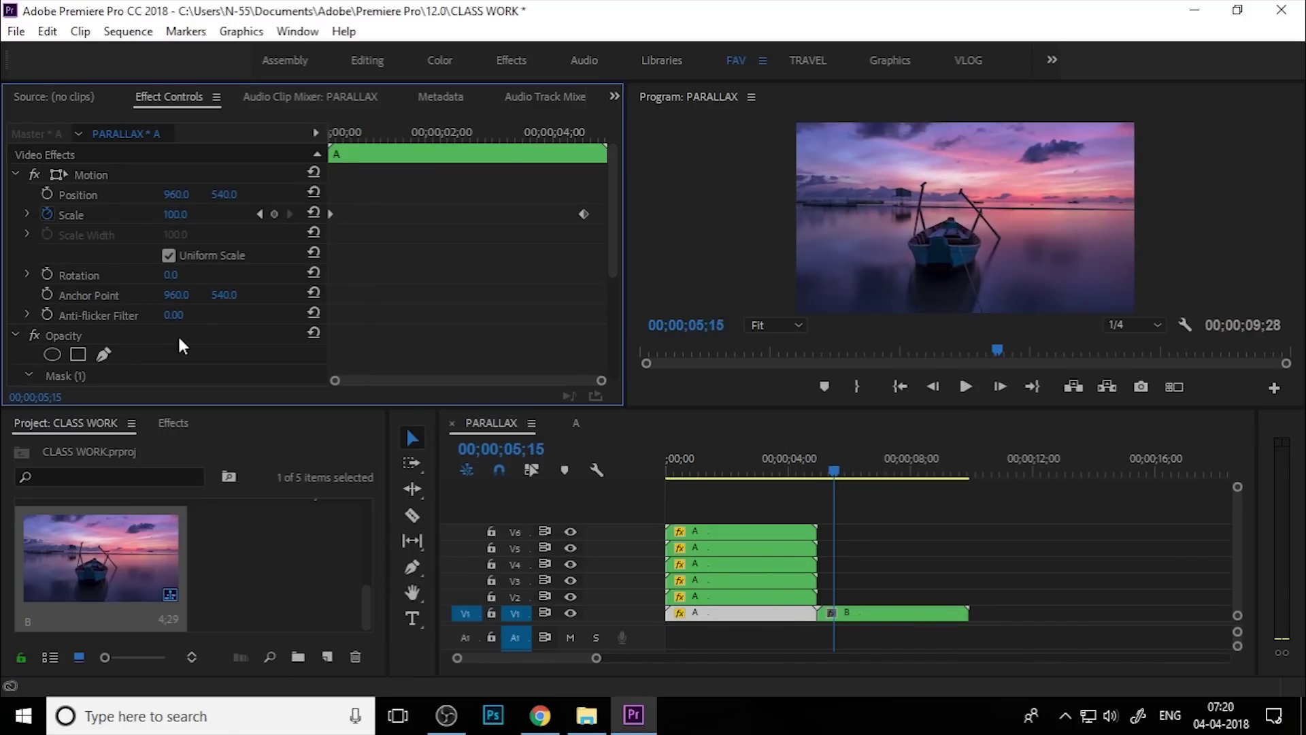
{"action": "scroll", "coordinate": [176, 331], "scroll_direction": "down", "scroll_amount": 2}
{"action": "left_click", "coordinate": [95, 299]}
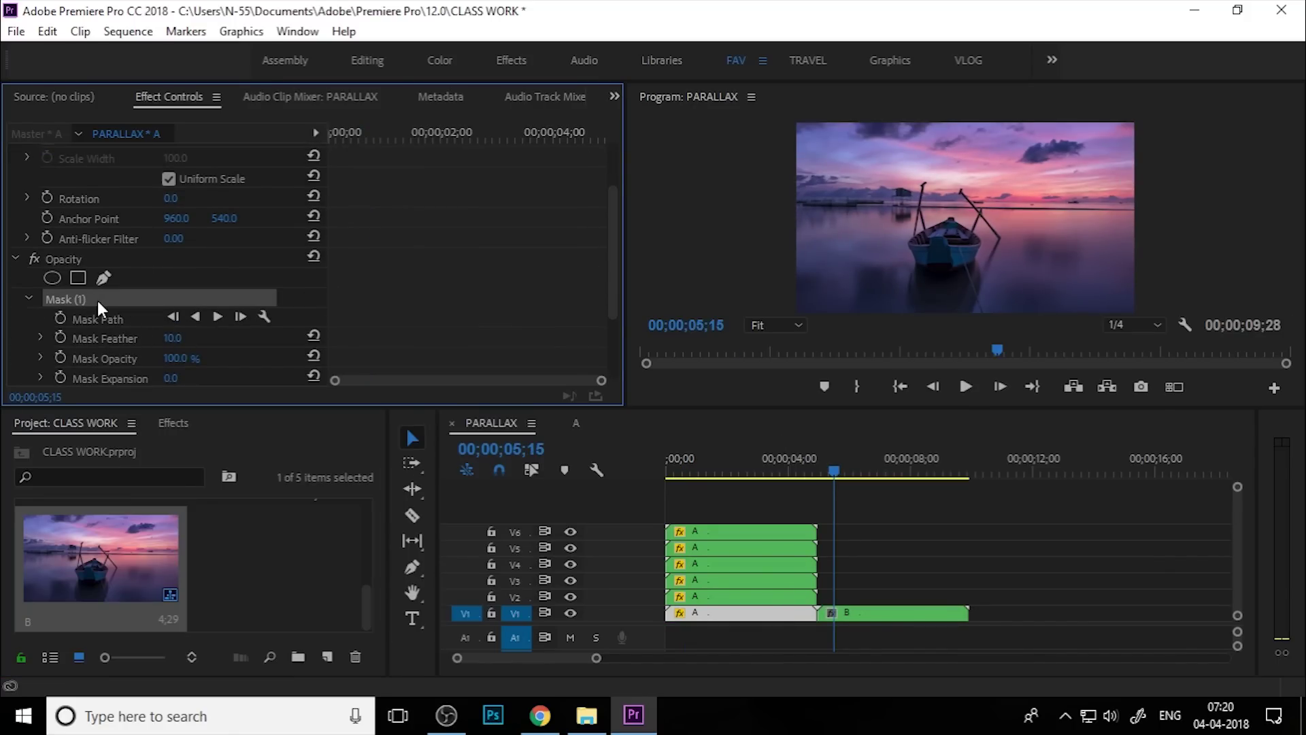
{"action": "left_click", "coordinate": [865, 604]}
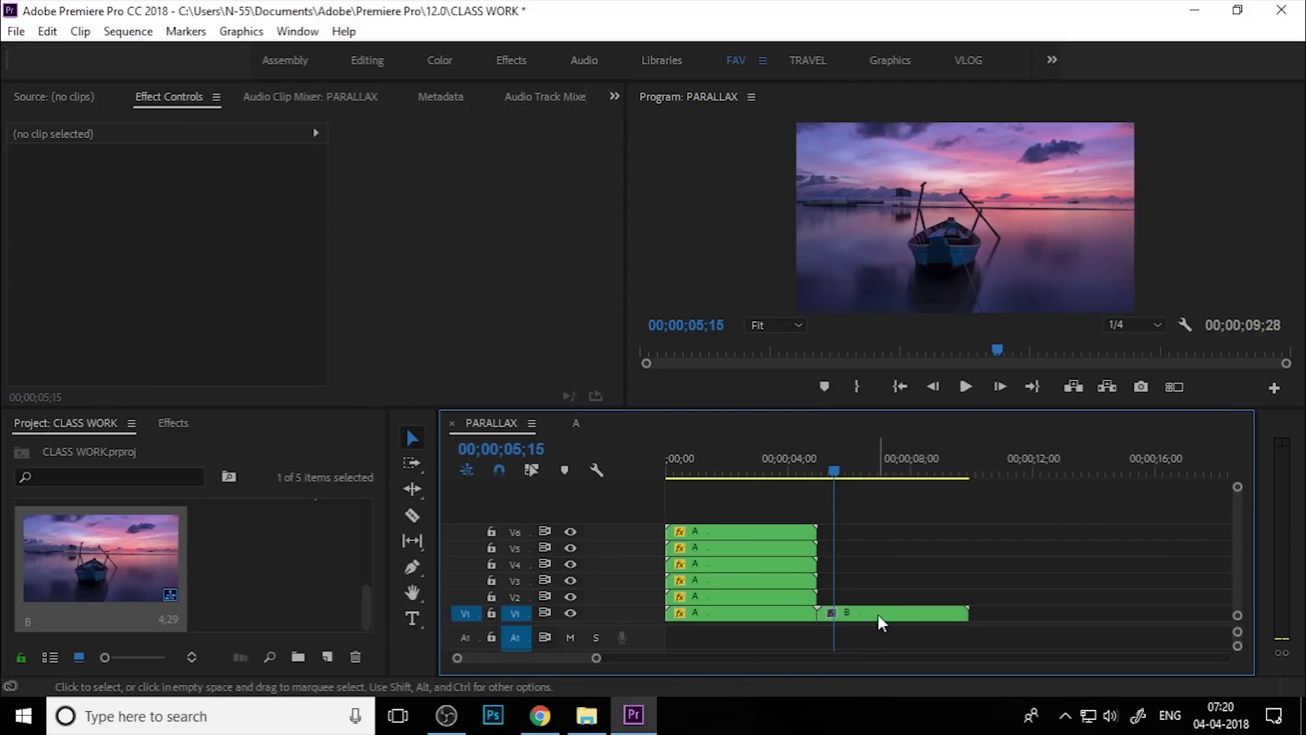
{"action": "left_click", "coordinate": [878, 614]}
{"action": "scroll", "coordinate": [83, 334], "scroll_direction": "down", "scroll_amount": 1}
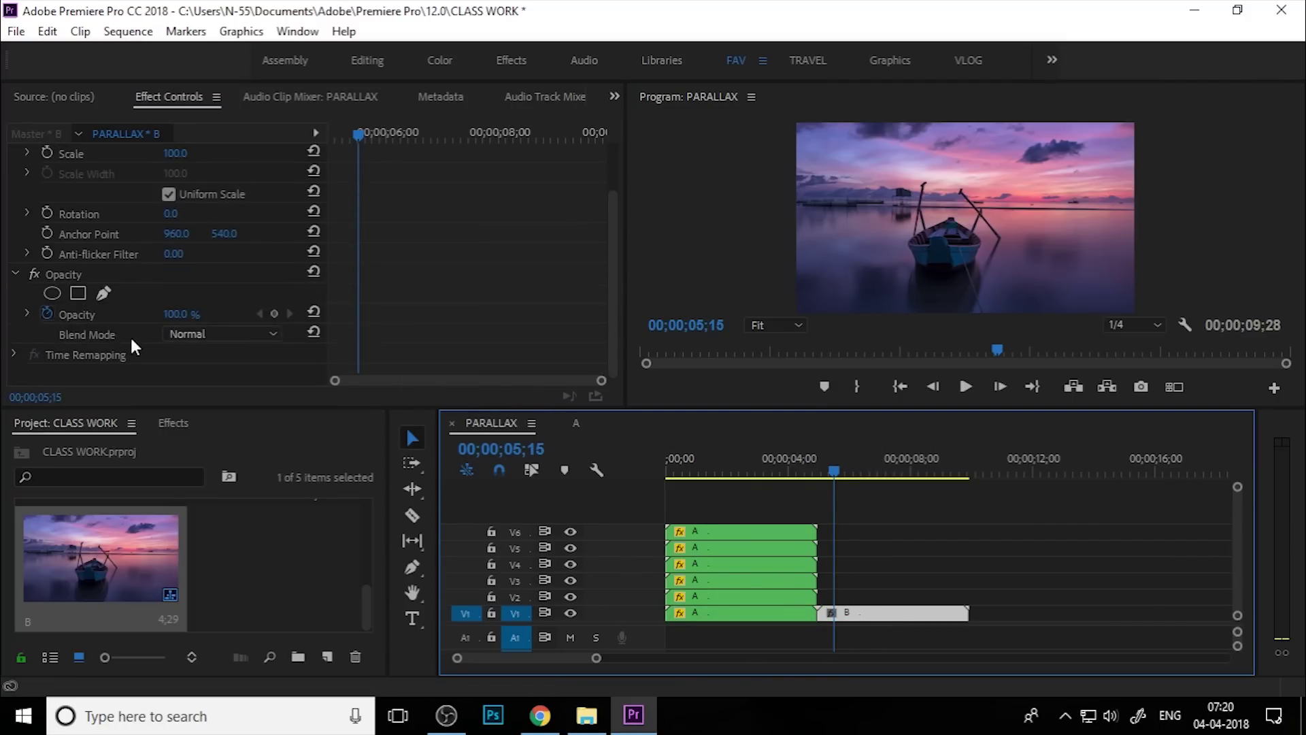
Copy Mask (1) from the V1 A clip and paste it into the Opacity effect of the B clip.
{"action": "left_click", "coordinate": [726, 610]}
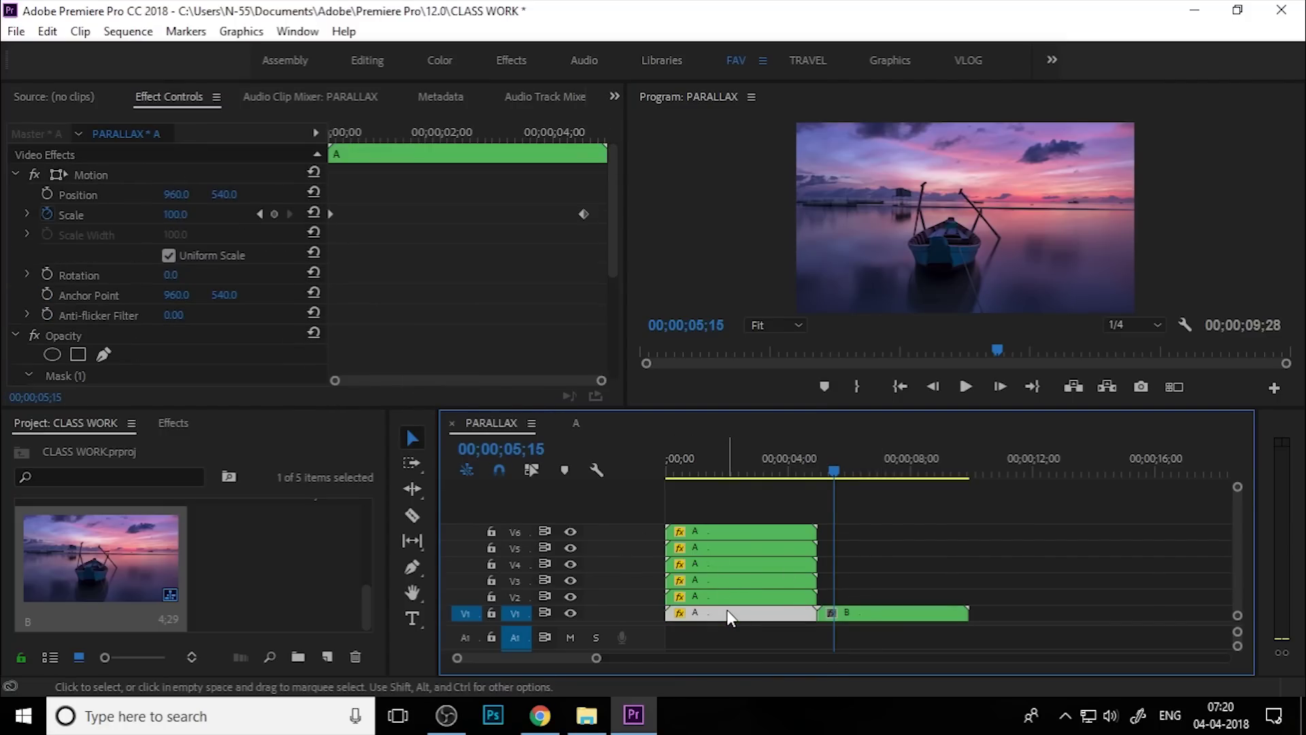
{"action": "scroll", "coordinate": [180, 332], "scroll_direction": "down", "scroll_amount": 1}
{"action": "left_click", "coordinate": [88, 317]}
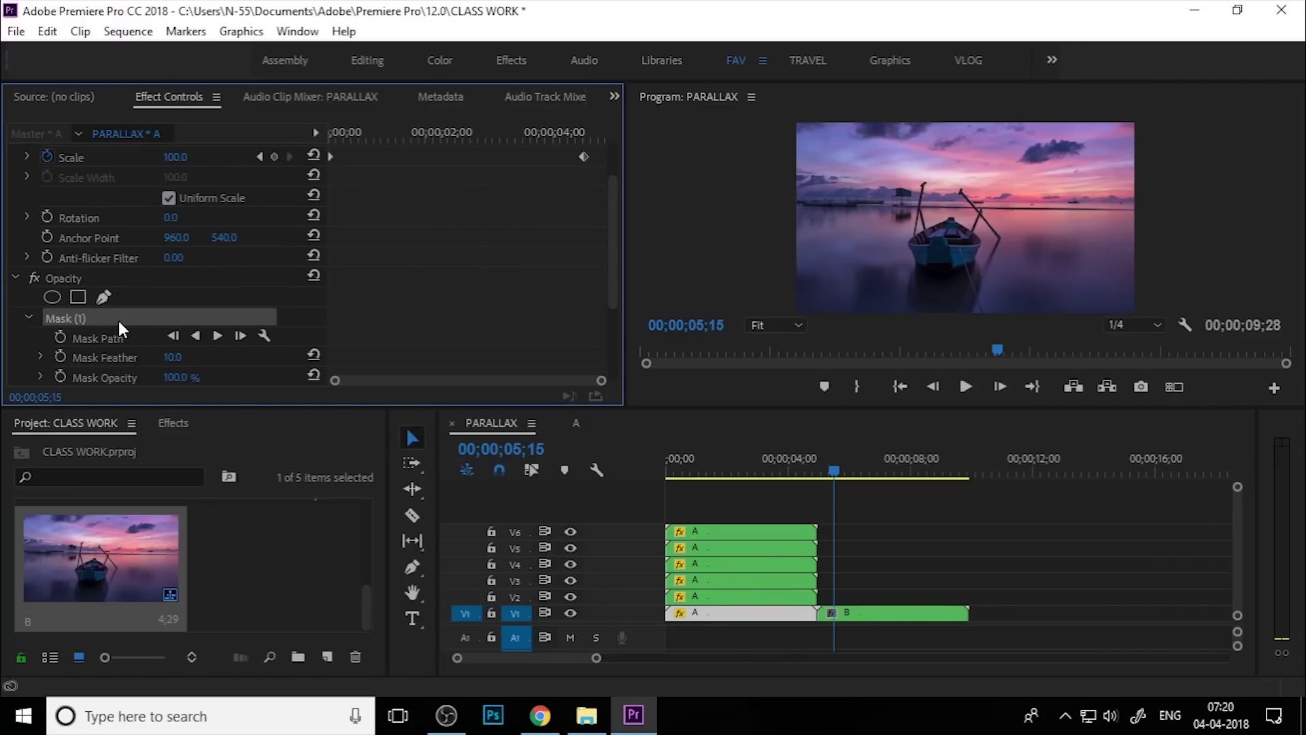
{"action": "left_click", "coordinate": [878, 613]}
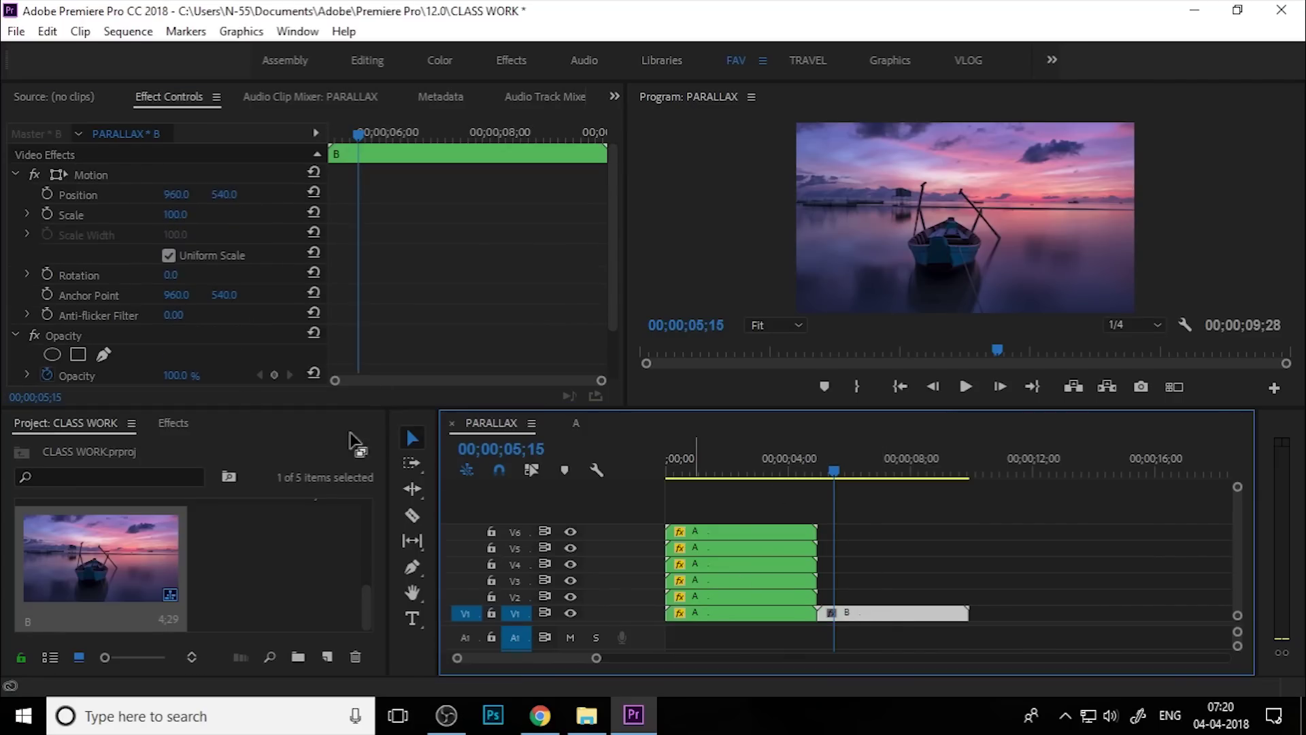
{"action": "scroll", "coordinate": [66, 326], "scroll_direction": "down", "scroll_amount": 1}
{"action": "left_click", "coordinate": [70, 281]}
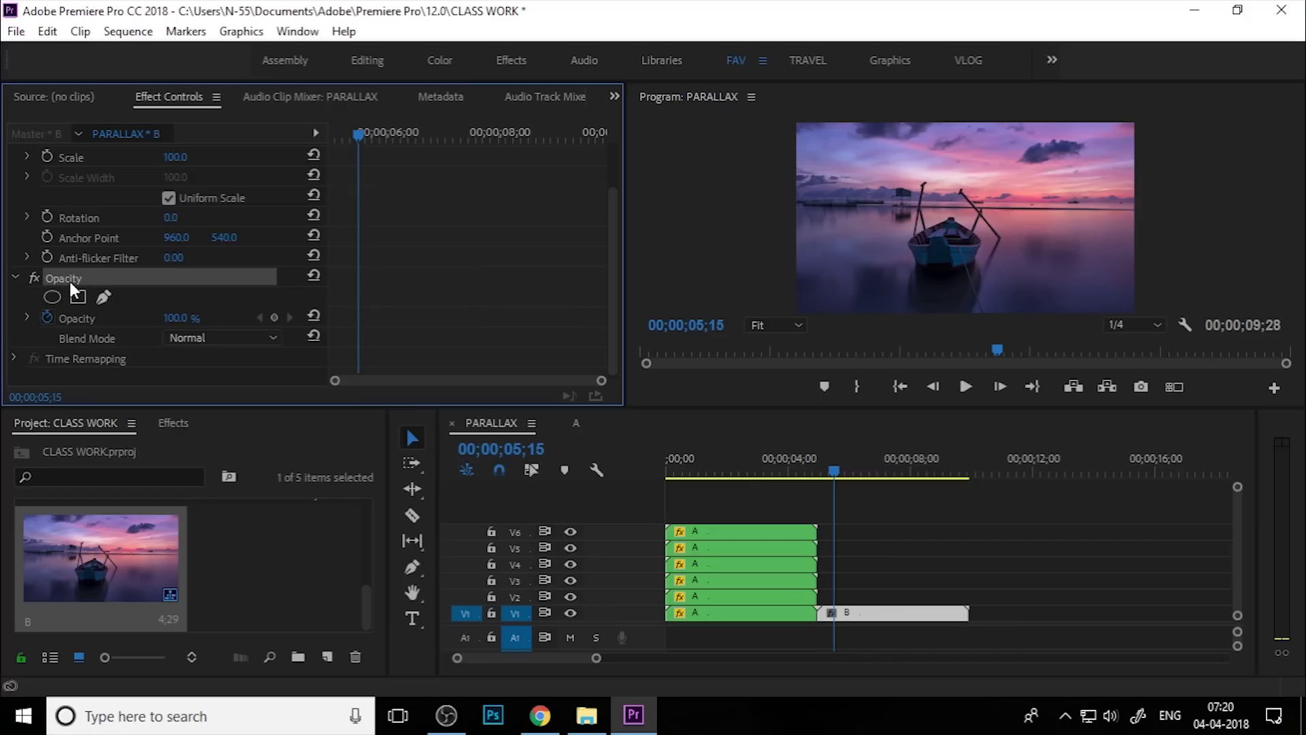
{"action": "left_click", "coordinate": [78, 297]}
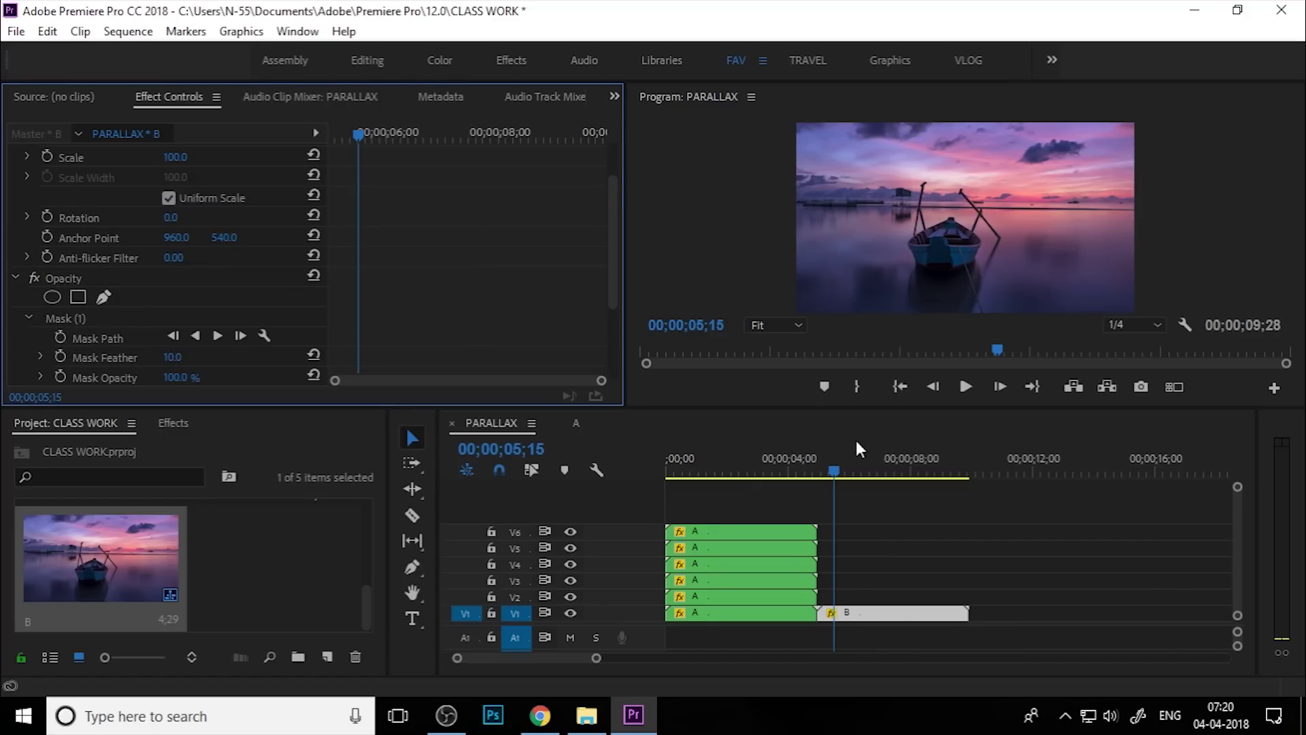
{"action": "left_click", "coordinate": [109, 317]}
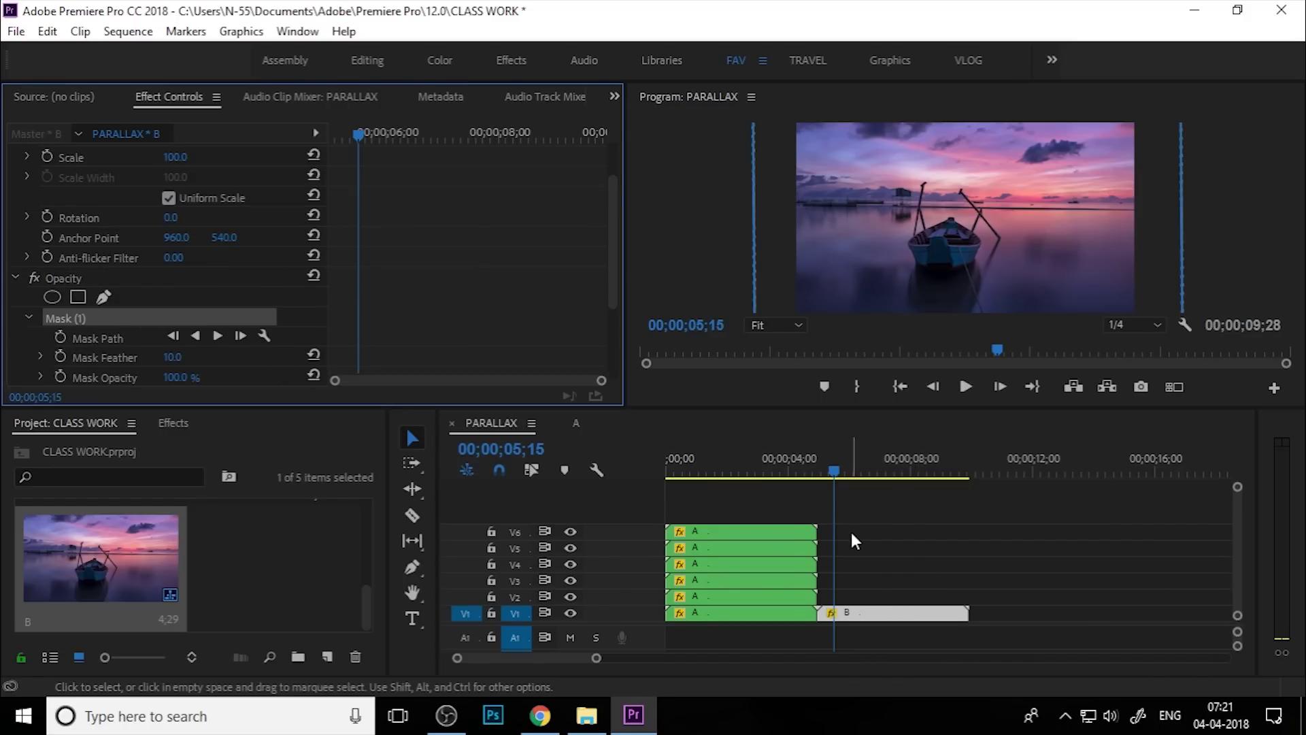
Duplicate the masked B clip from V1 onto V2, aligned directly above the original.
{"action": "left_click", "coordinate": [747, 598]}
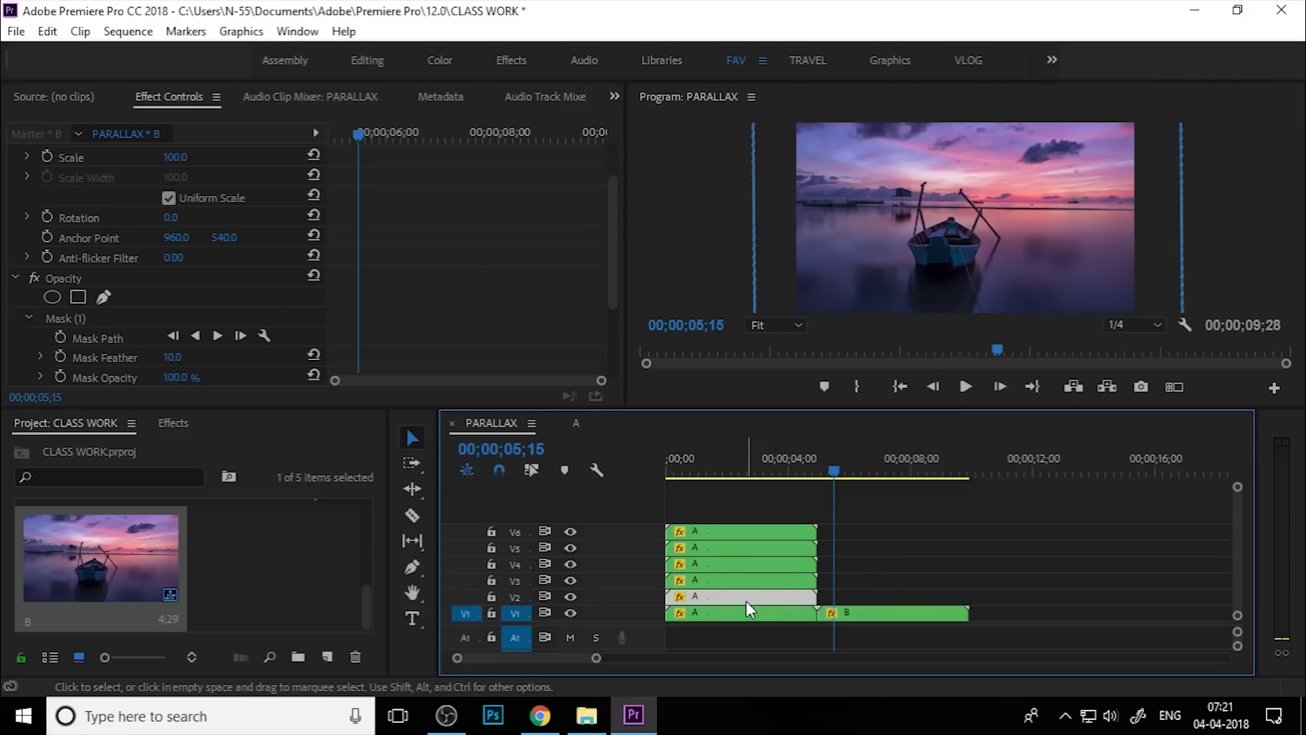
{"action": "left_click_drag", "start_coordinate": [872, 617], "coordinate": [861, 601]}
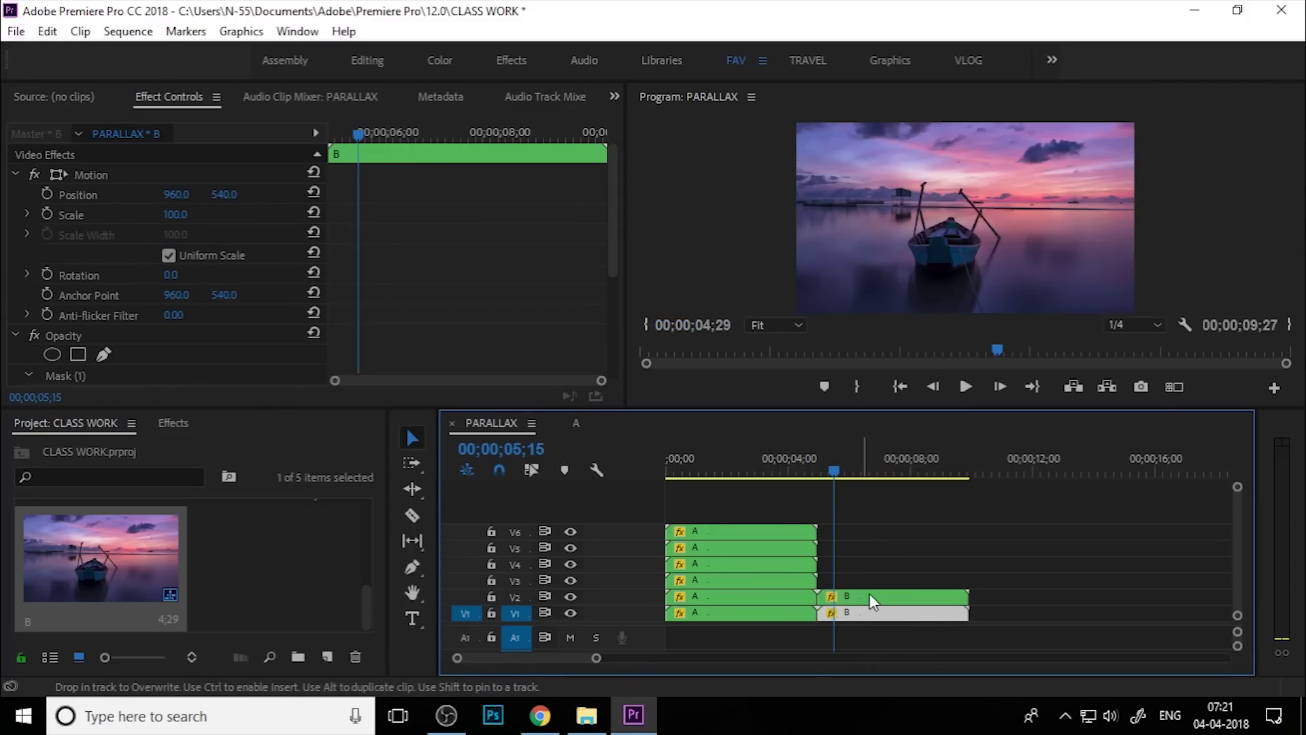
{"action": "scroll", "coordinate": [163, 346], "scroll_direction": "down", "scroll_amount": 3}
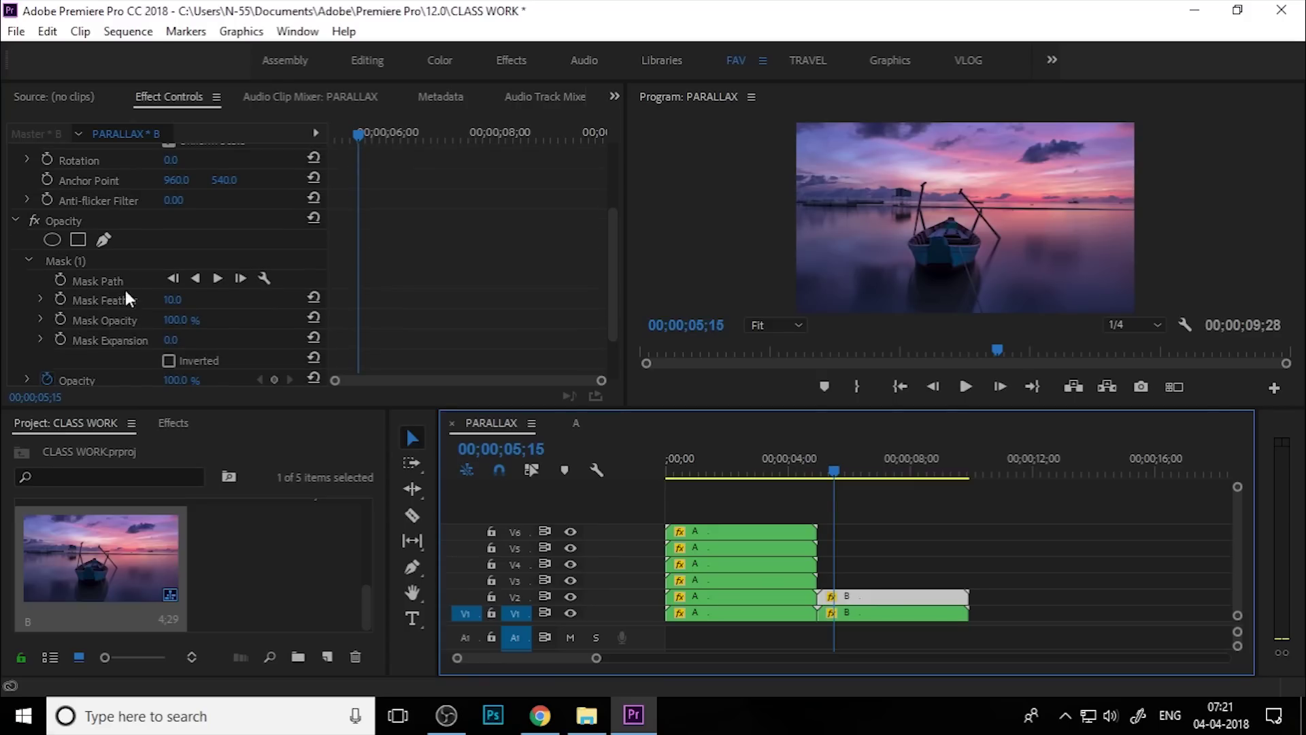
Replace the mask on the V2 B clip with Mask (1) copied from the V2 A clip, pasting it into Opacity.
{"action": "left_click", "coordinate": [94, 261]}
{"action": "left_click", "coordinate": [774, 597]}
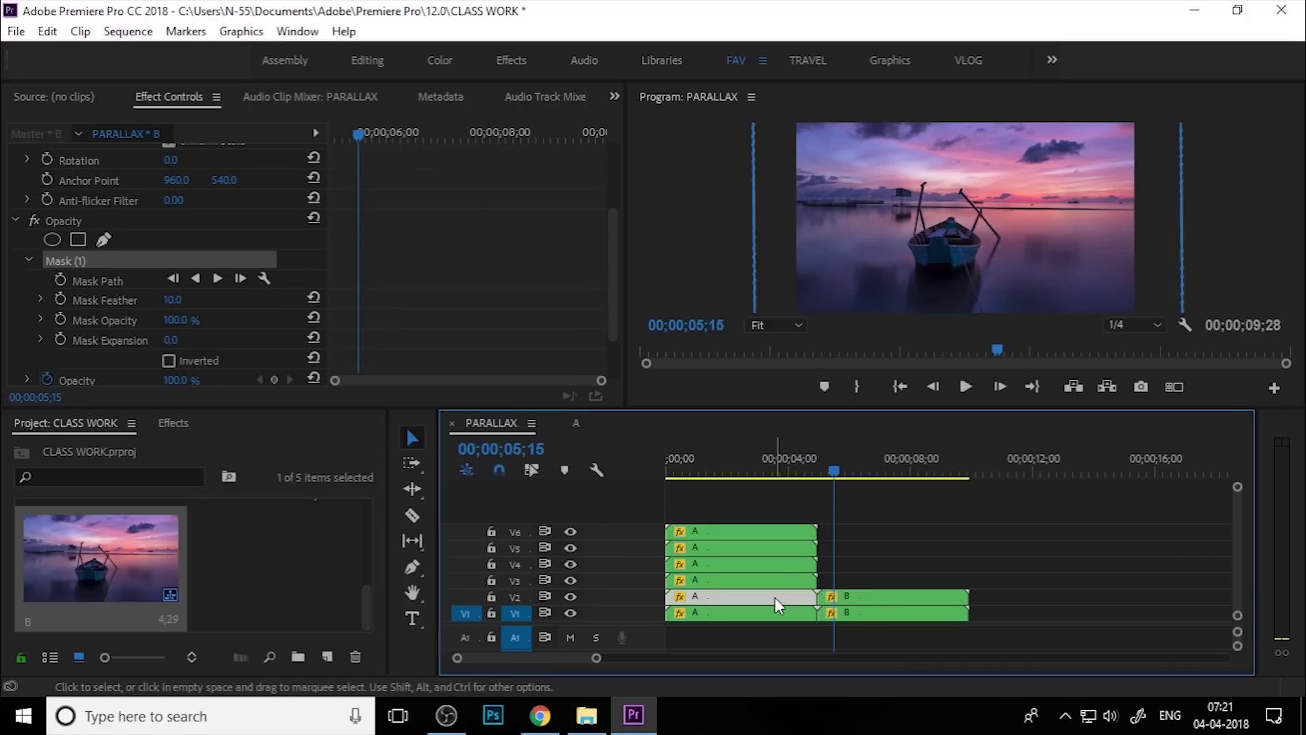
{"action": "left_click", "coordinate": [103, 374]}
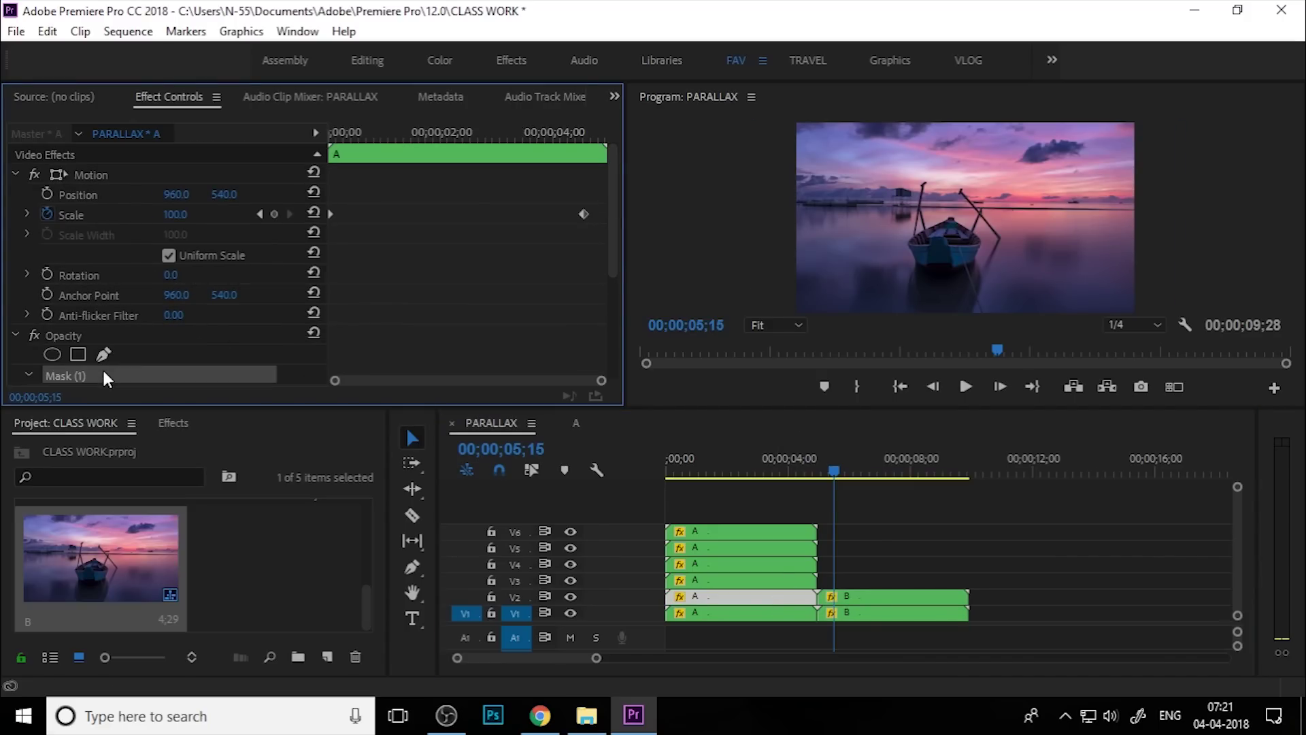
{"action": "left_click", "coordinate": [897, 597]}
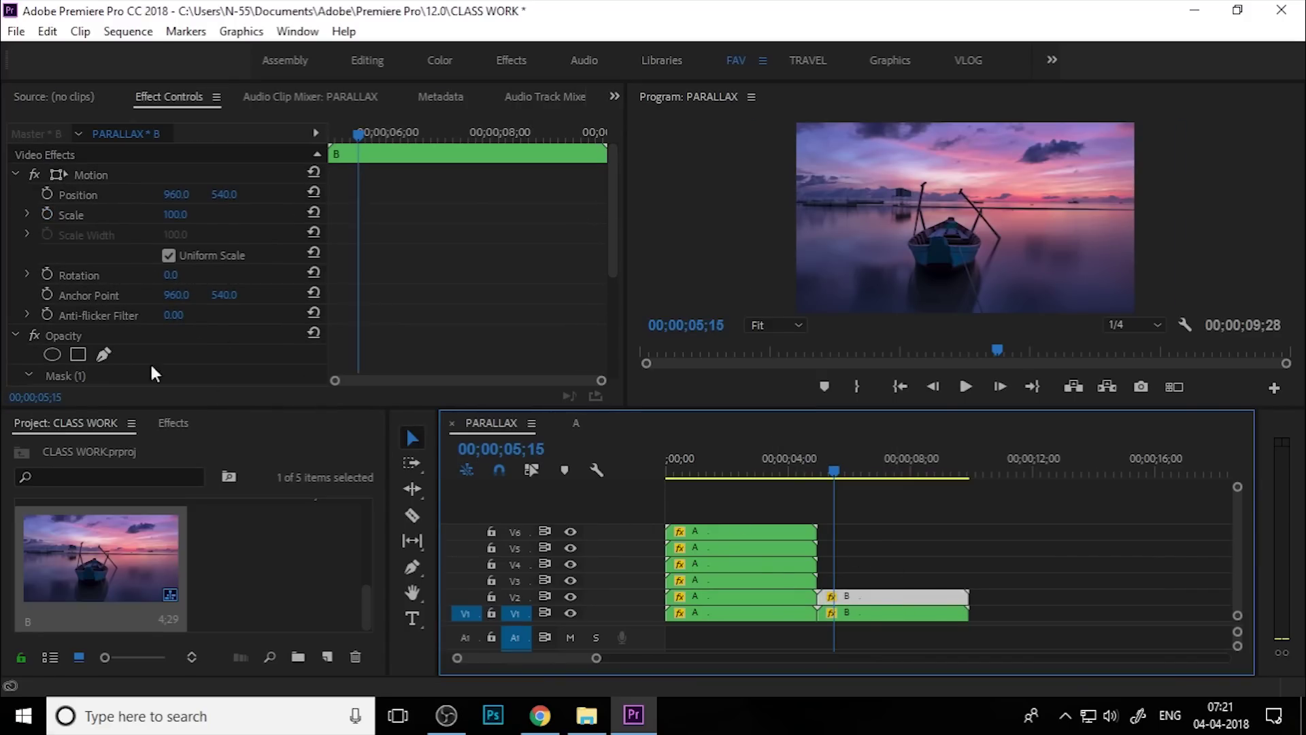
{"action": "scroll", "coordinate": [107, 348], "scroll_direction": "down", "scroll_amount": 3}
{"action": "left_click", "coordinate": [98, 285]}
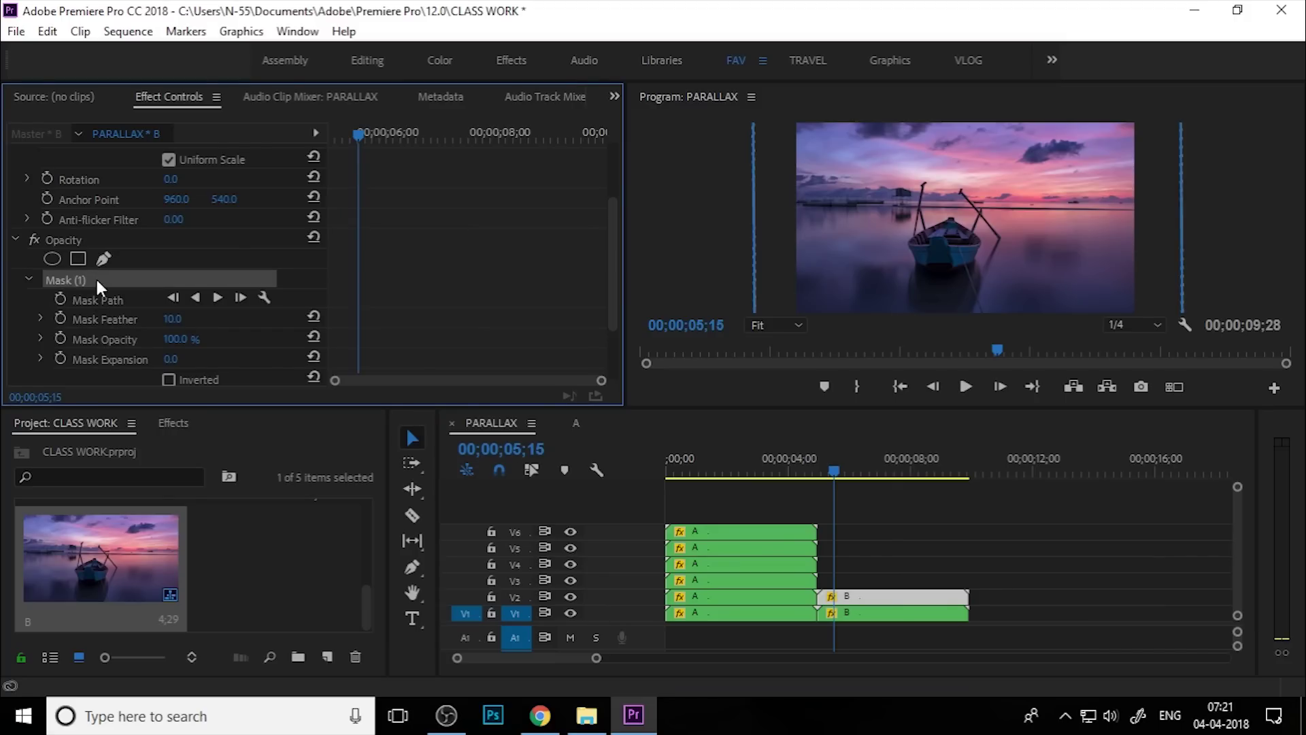
{"action": "key", "text": "Delete"}
{"action": "left_click", "coordinate": [87, 240]}
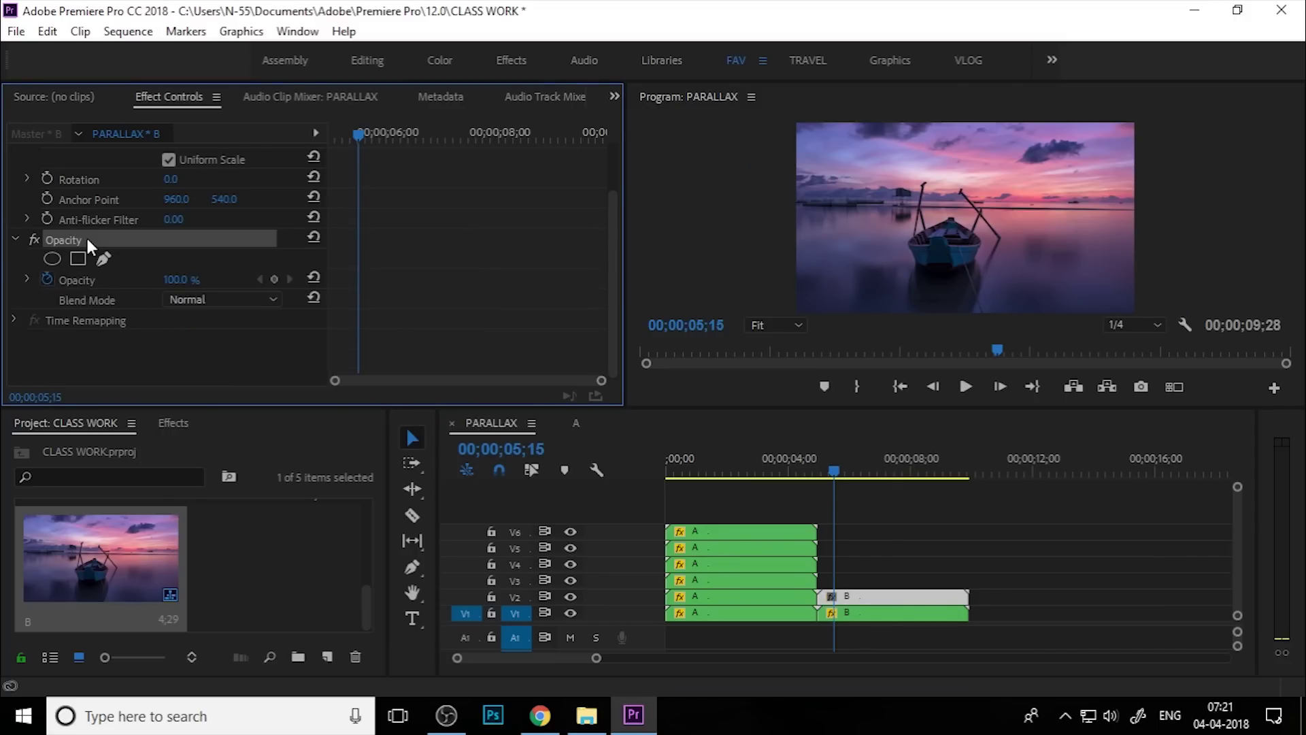
{"action": "key", "text": "ctrl+z"}
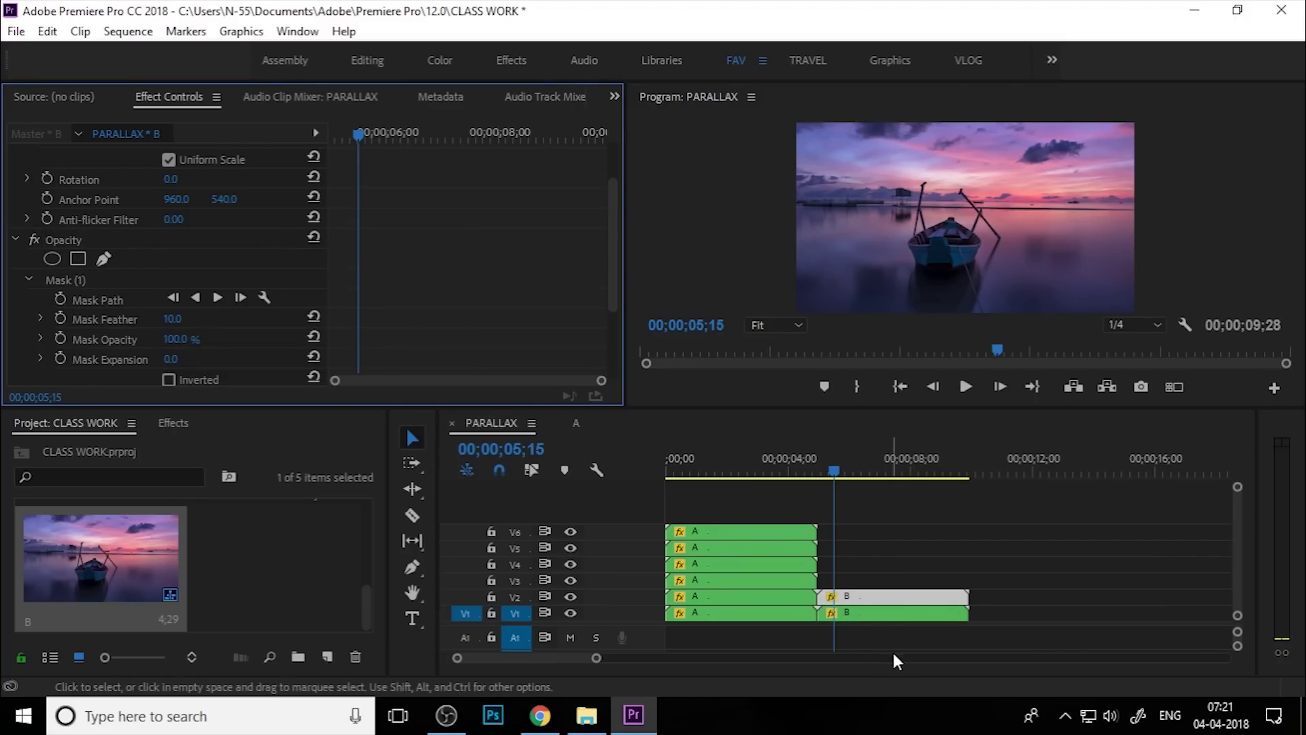
{"action": "left_click", "coordinate": [77, 281]}
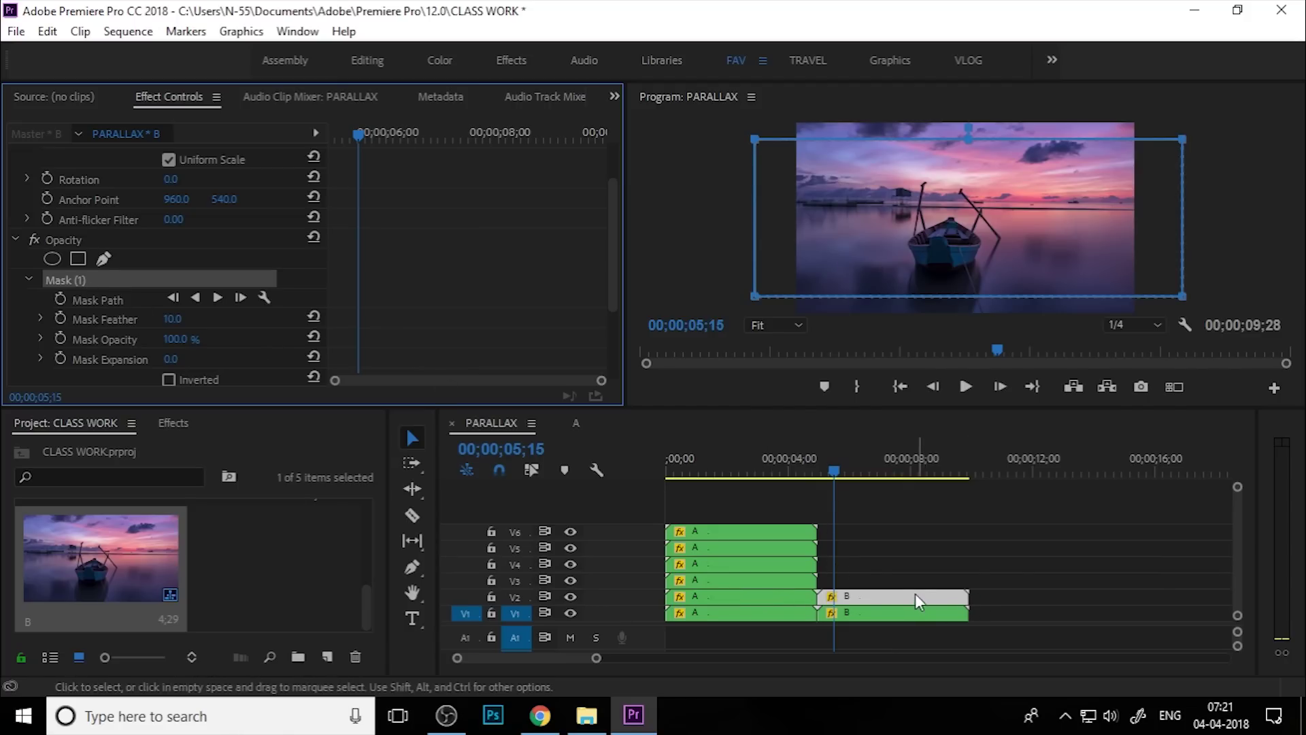
Duplicate the masked B clip upward so that aligned copies fill tracks V3 to V6.
{"action": "left_click_drag", "start_coordinate": [918, 604], "coordinate": [865, 583]}
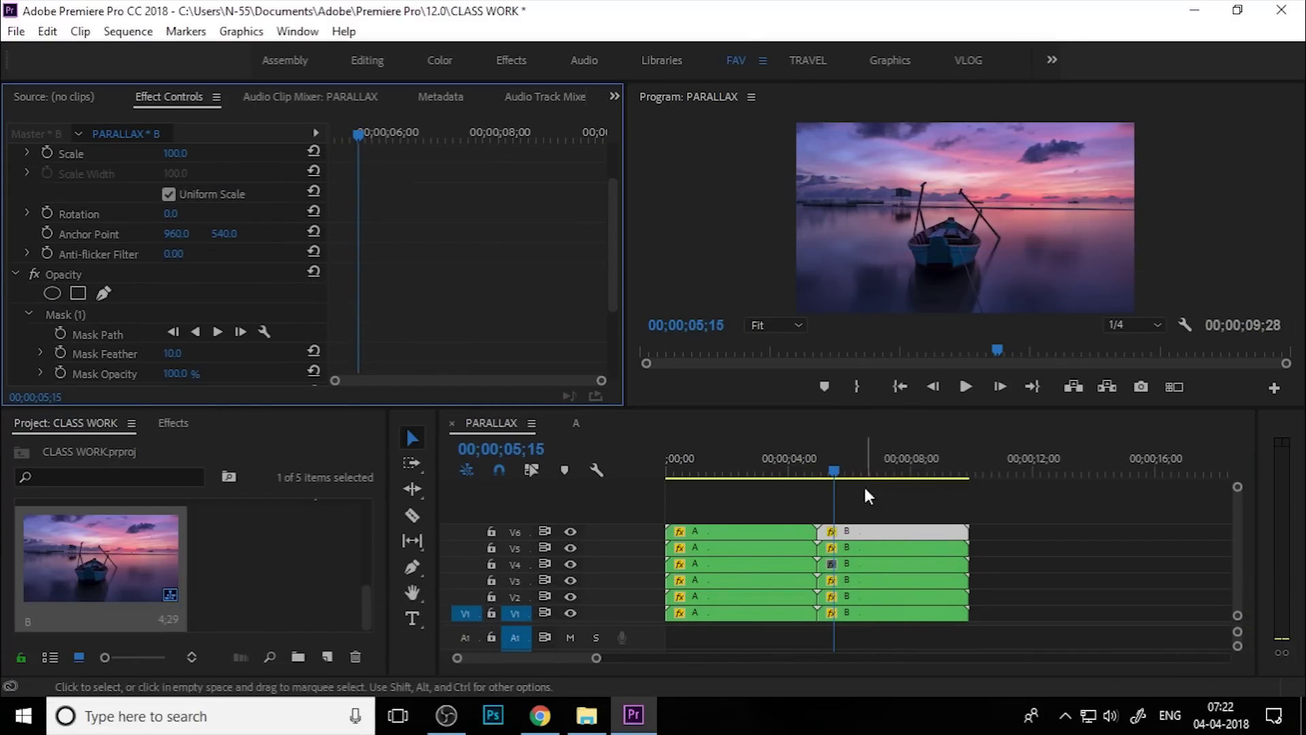
With the playhead at 00;00;04;29, copy the Scale keyframes from the V6 A clip to the V6 B clip.
{"action": "left_click_drag", "start_coordinate": [864, 480], "coordinate": [818, 480]}
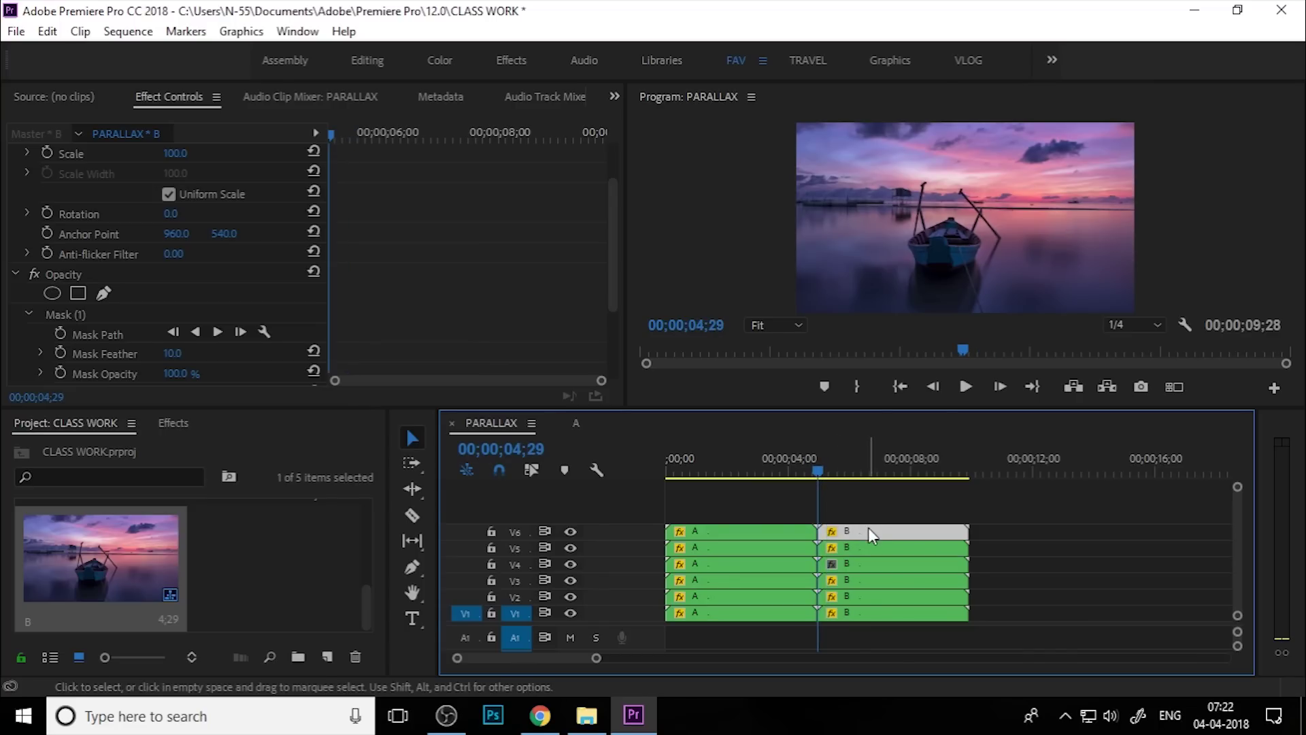
{"action": "left_click", "coordinate": [747, 528]}
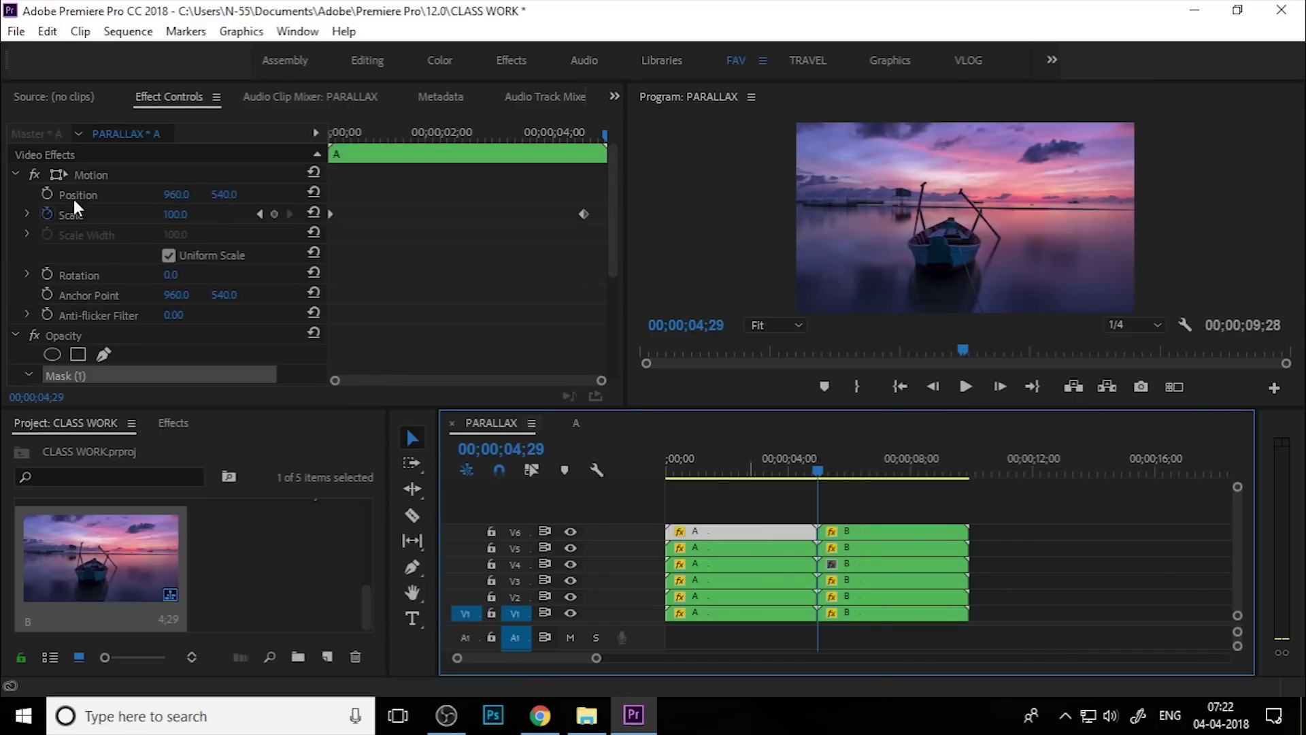
{"action": "left_click", "coordinate": [46, 214]}
{"action": "left_click", "coordinate": [82, 215]}
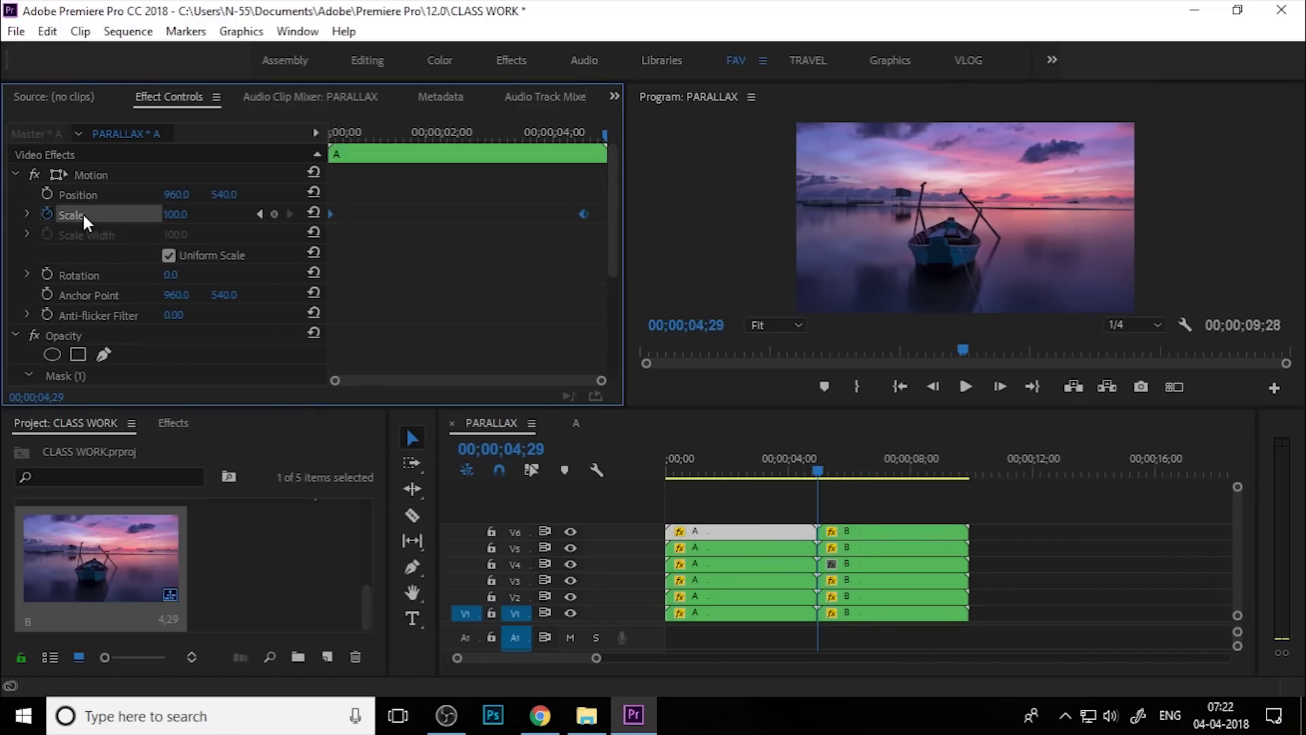
{"action": "left_click", "coordinate": [869, 532]}
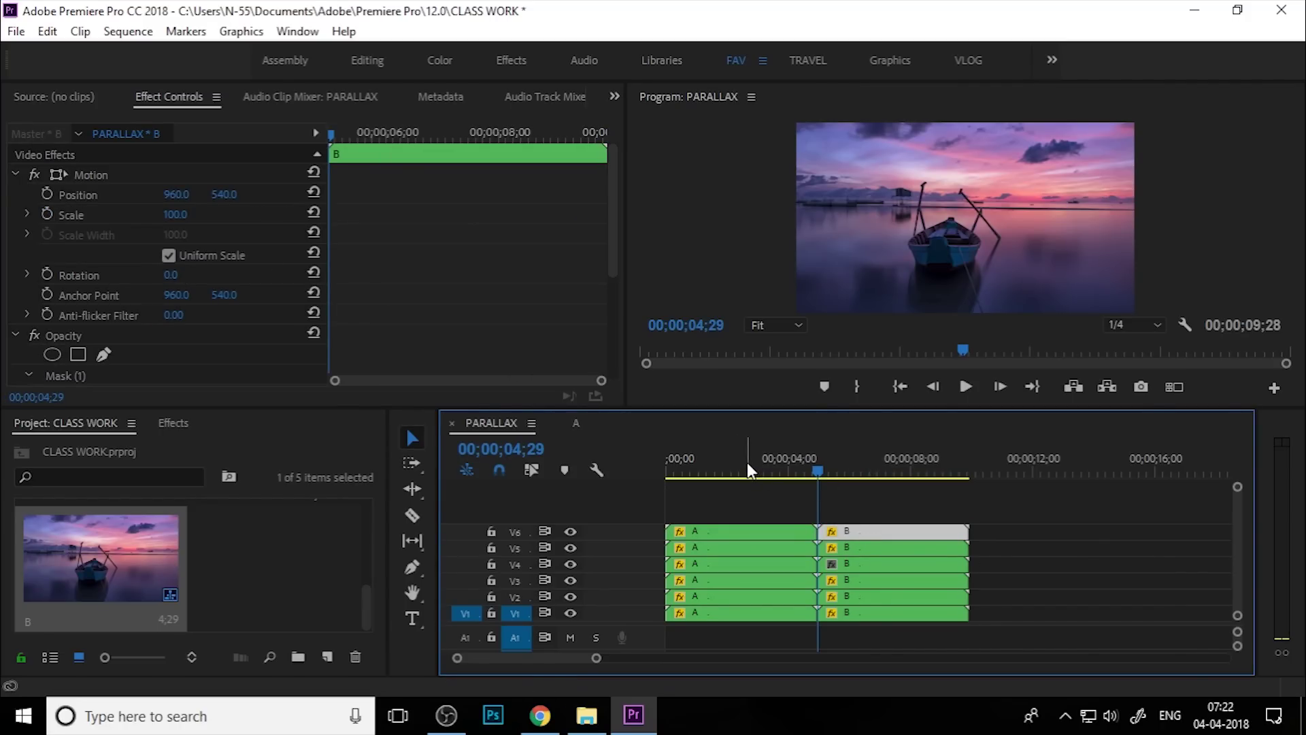
{"action": "left_click", "coordinate": [77, 216]}
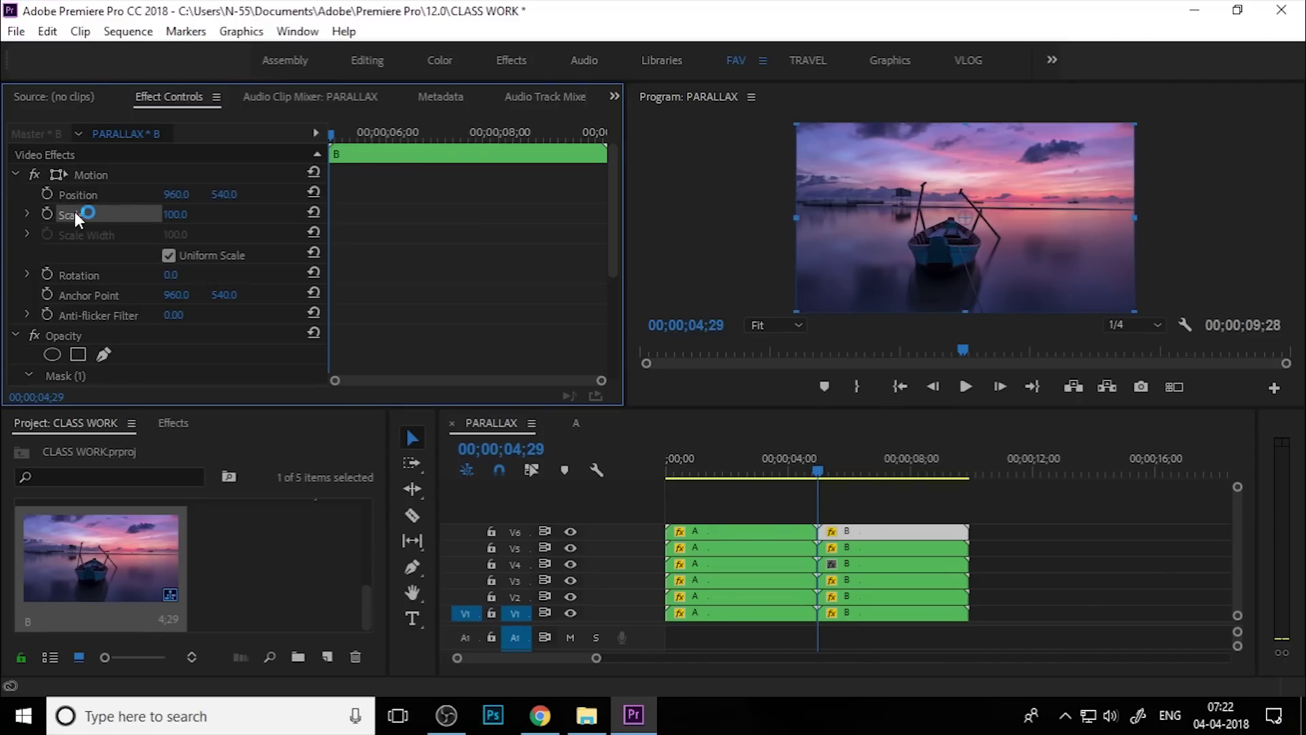
{"action": "left_click_drag", "start_coordinate": [75, 216], "coordinate": [92, 225]}
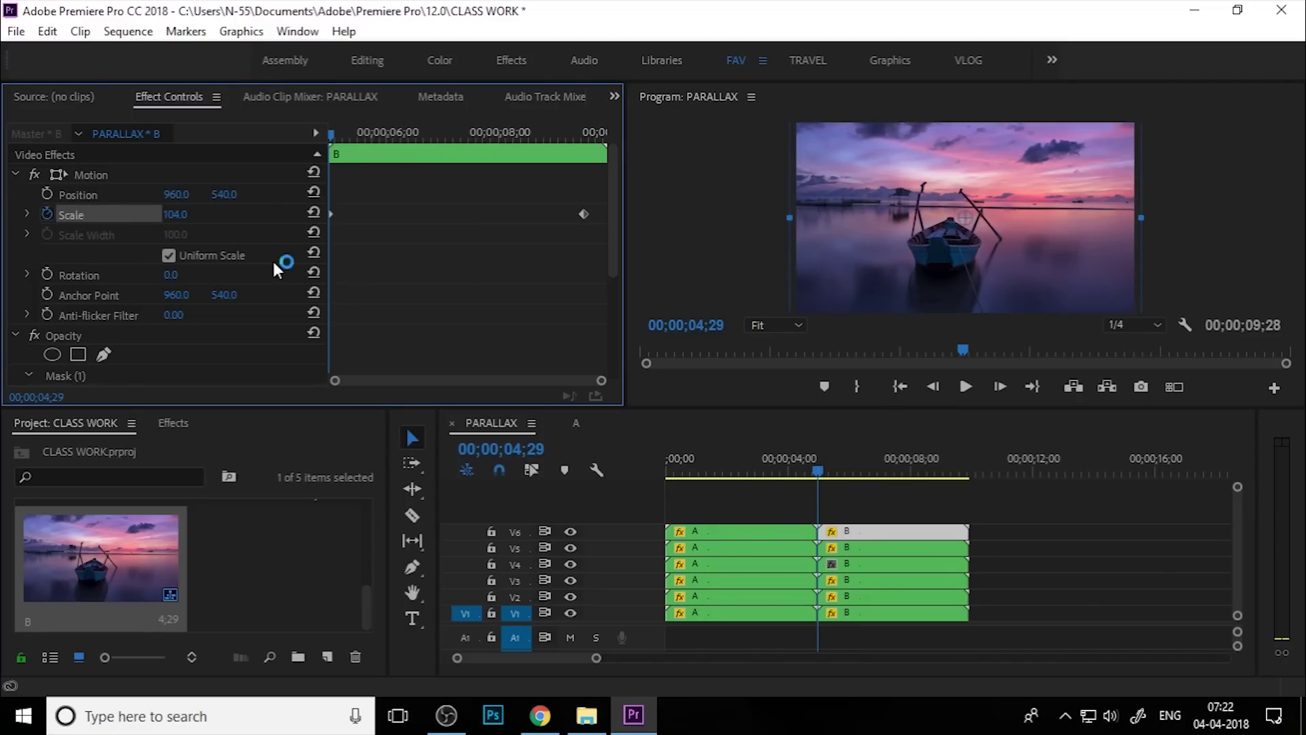
Copy the Scale keyframes from the V5 A clip to the V5 B clip, and likewise for the remaining pairs down to V1.
{"action": "left_click", "coordinate": [770, 548]}
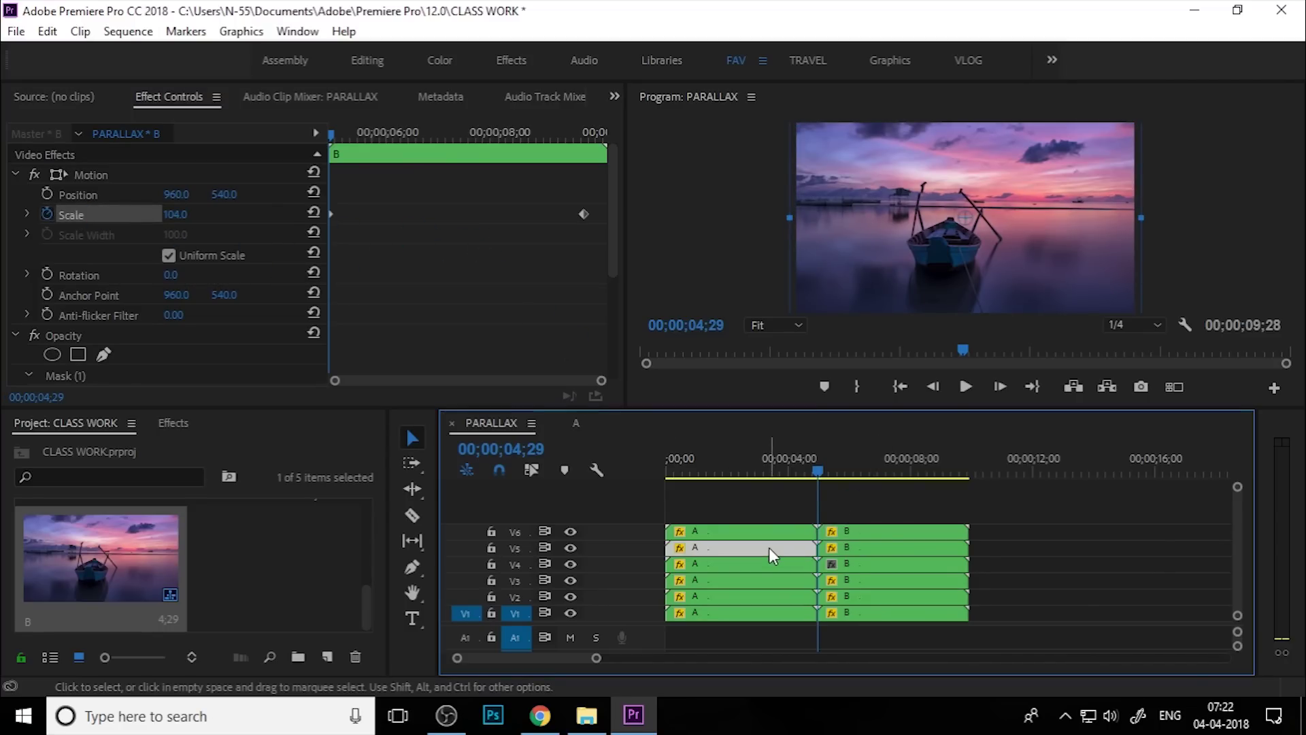
{"action": "left_click", "coordinate": [77, 216]}
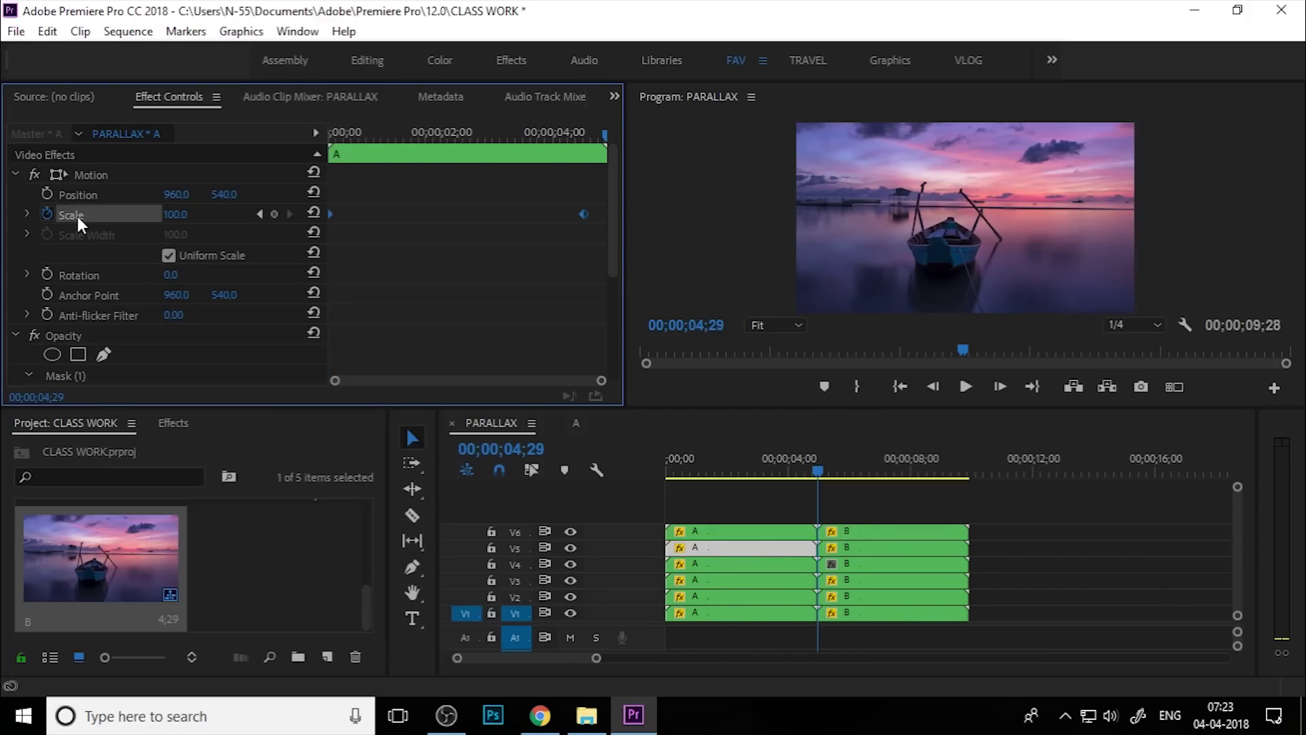
{"action": "left_click", "coordinate": [895, 547]}
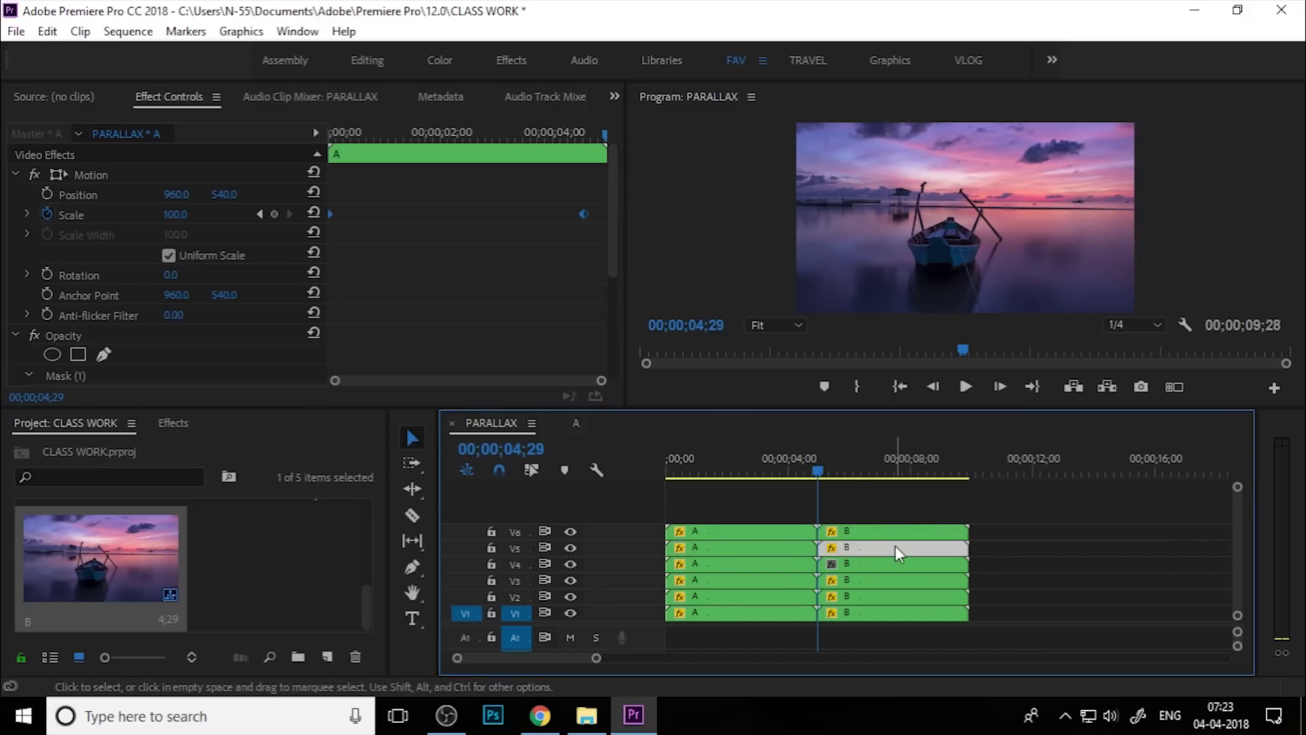
{"action": "left_click", "coordinate": [75, 215]}
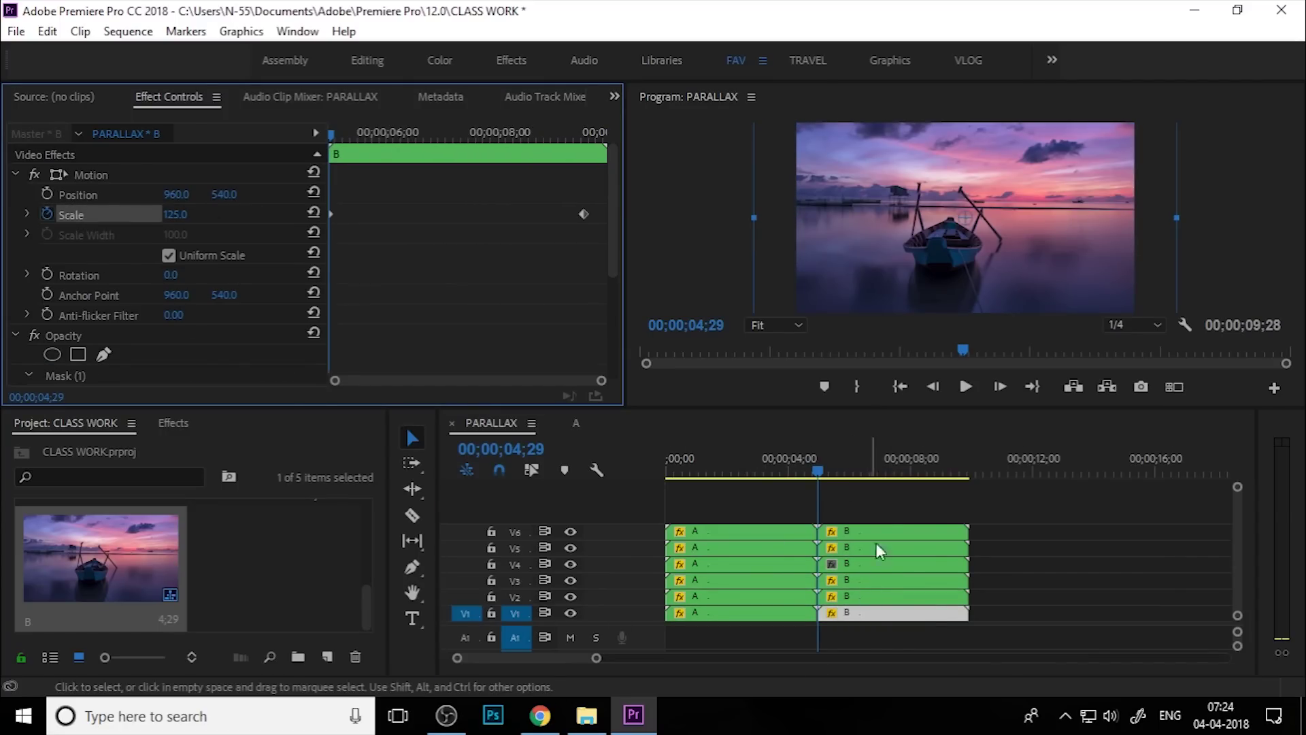
{"action": "left_click", "coordinate": [841, 470]}
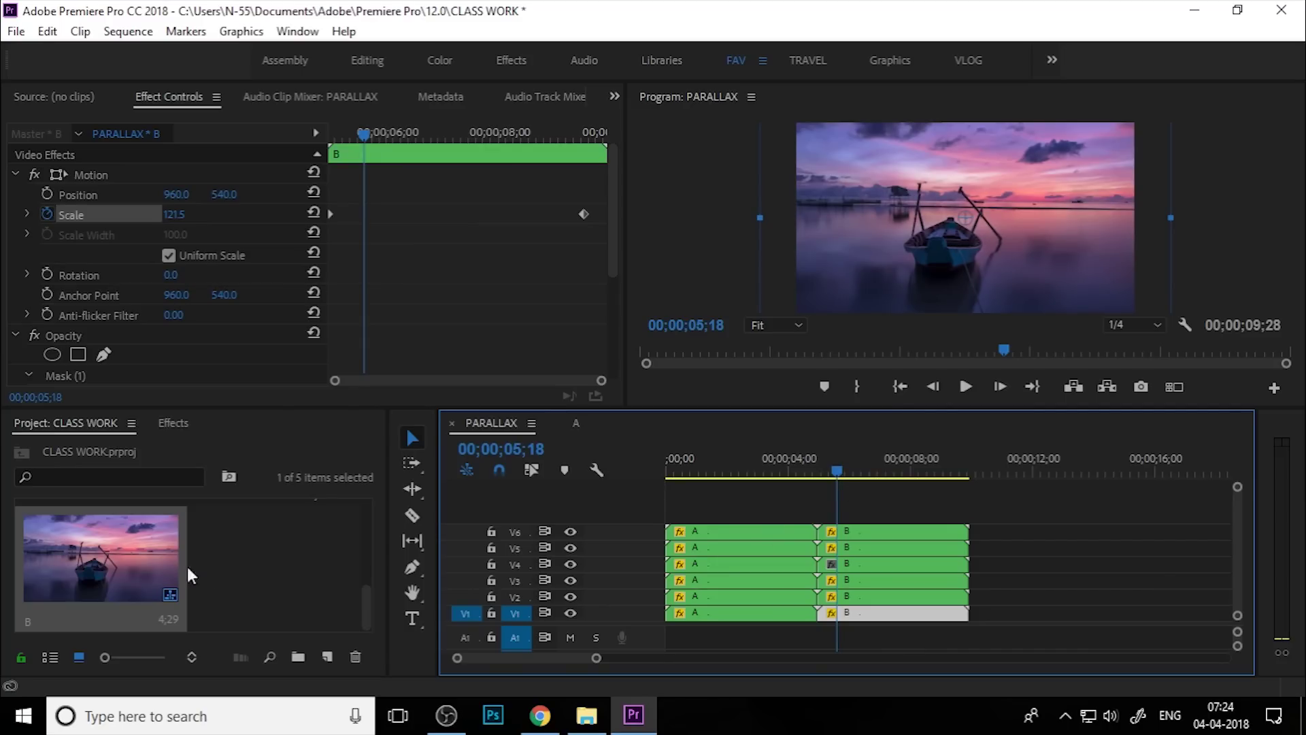
Open nested sequence B and overwrite its beach image with blur-daylight-fashion-561028 from the 11 - Parallax folder in File Explorer.
{"action": "double_click", "coordinate": [133, 554]}
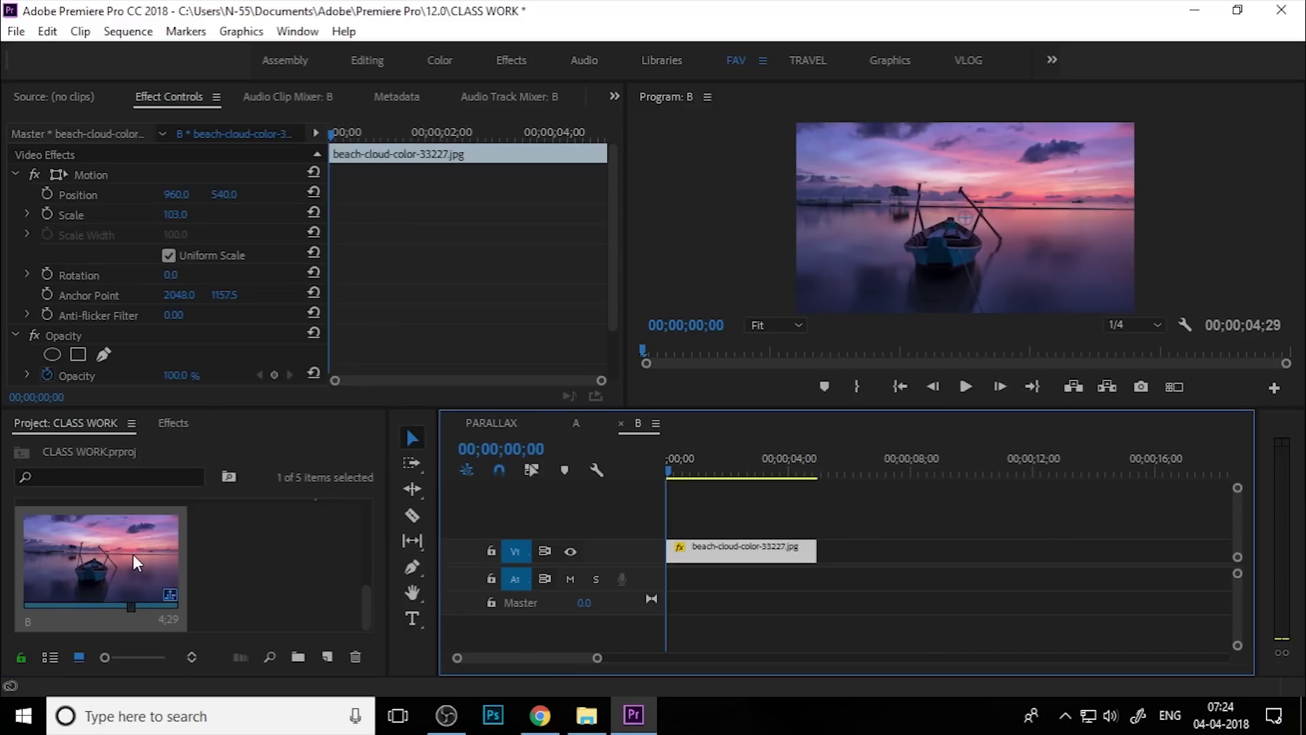
{"action": "left_click", "coordinate": [587, 715]}
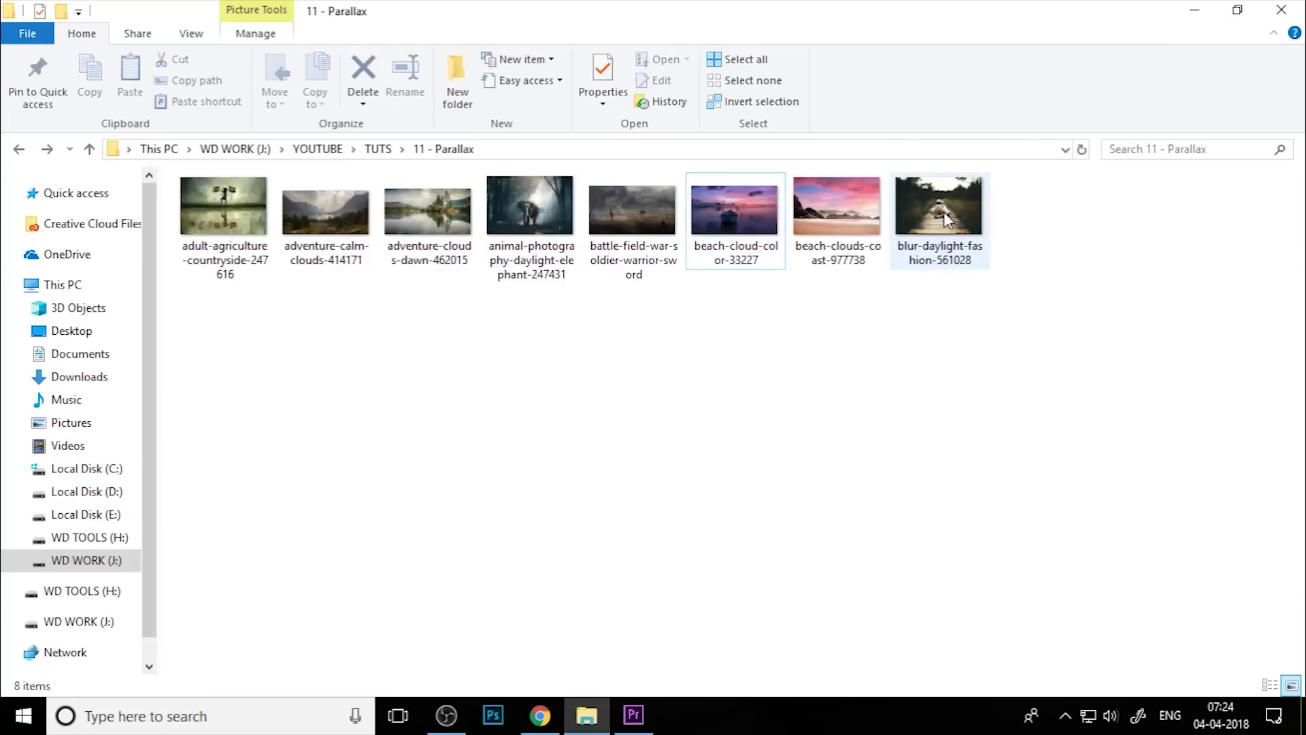
{"action": "left_click_drag", "start_coordinate": [946, 220], "coordinate": [646, 711]}
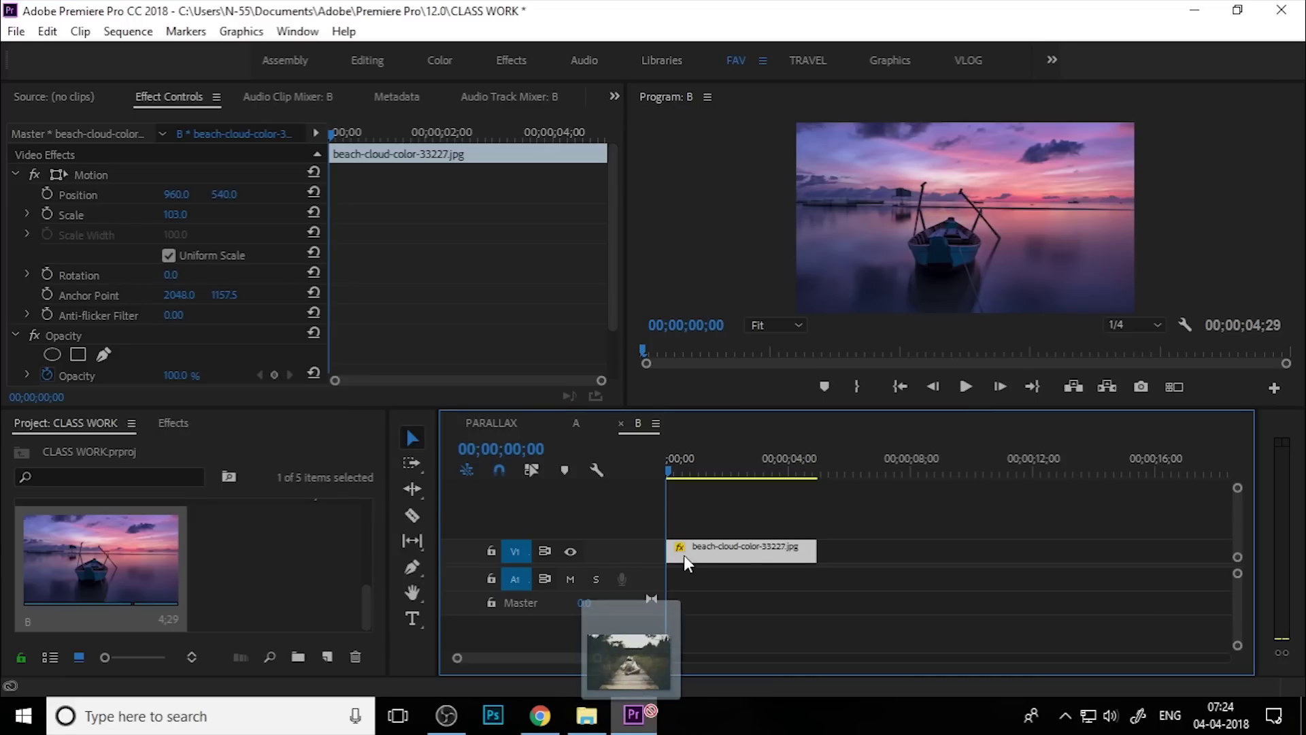
{"action": "left_click_drag", "start_coordinate": [684, 555], "coordinate": [732, 553]}
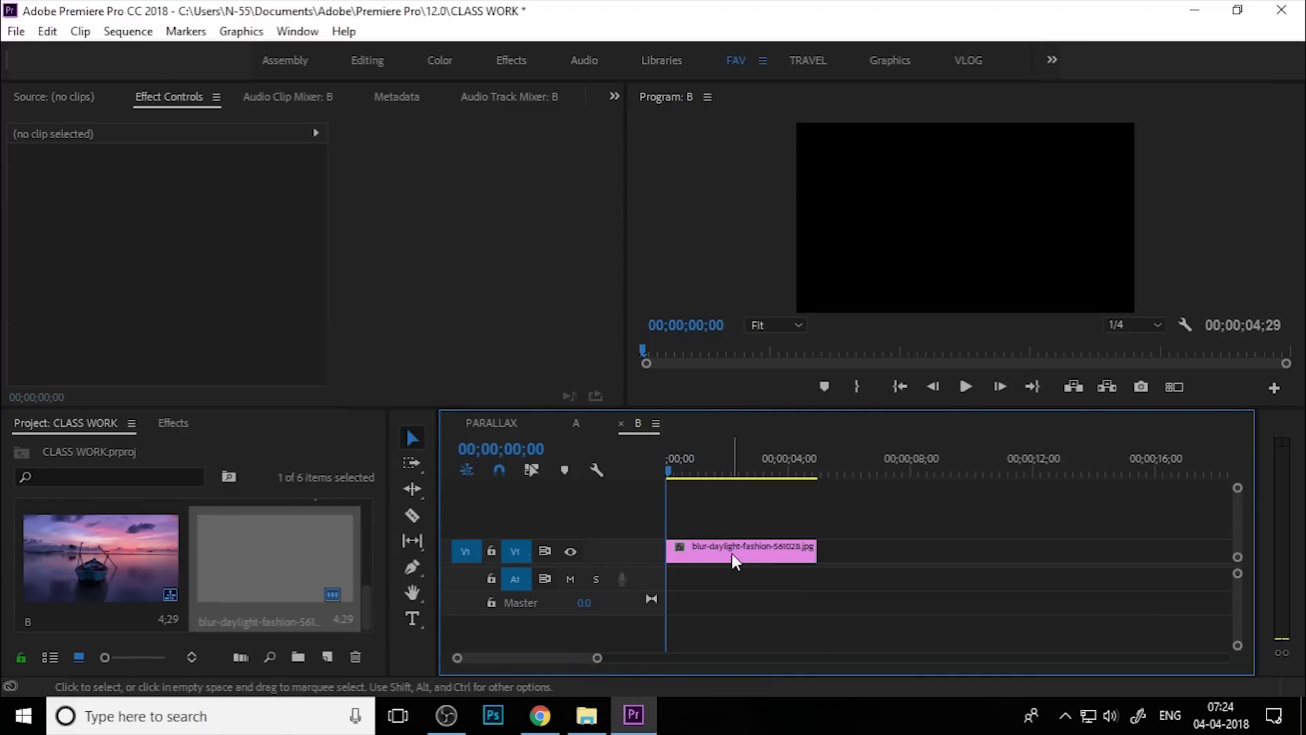
Scale the new image to frame size, then set its Scale to 119 and its vertical Position to 596.
{"action": "left_click", "coordinate": [731, 554]}
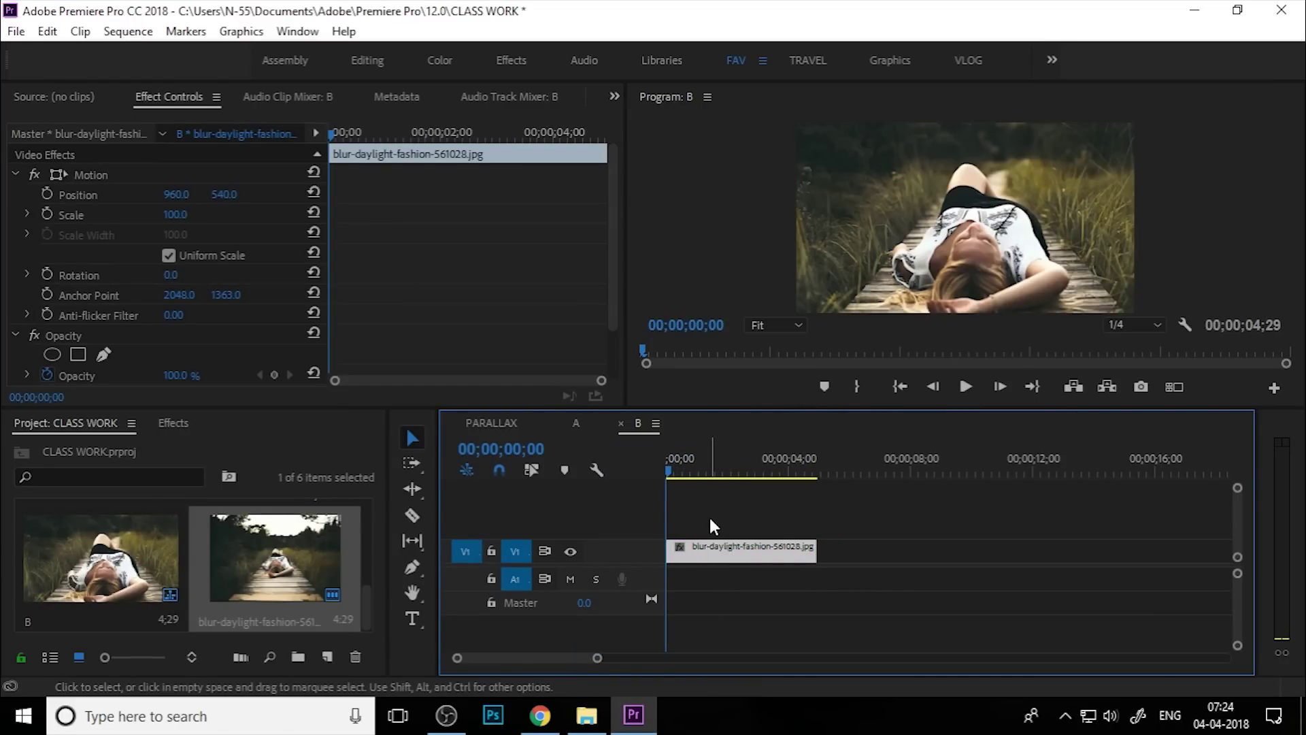
{"action": "left_click", "coordinate": [824, 692]}
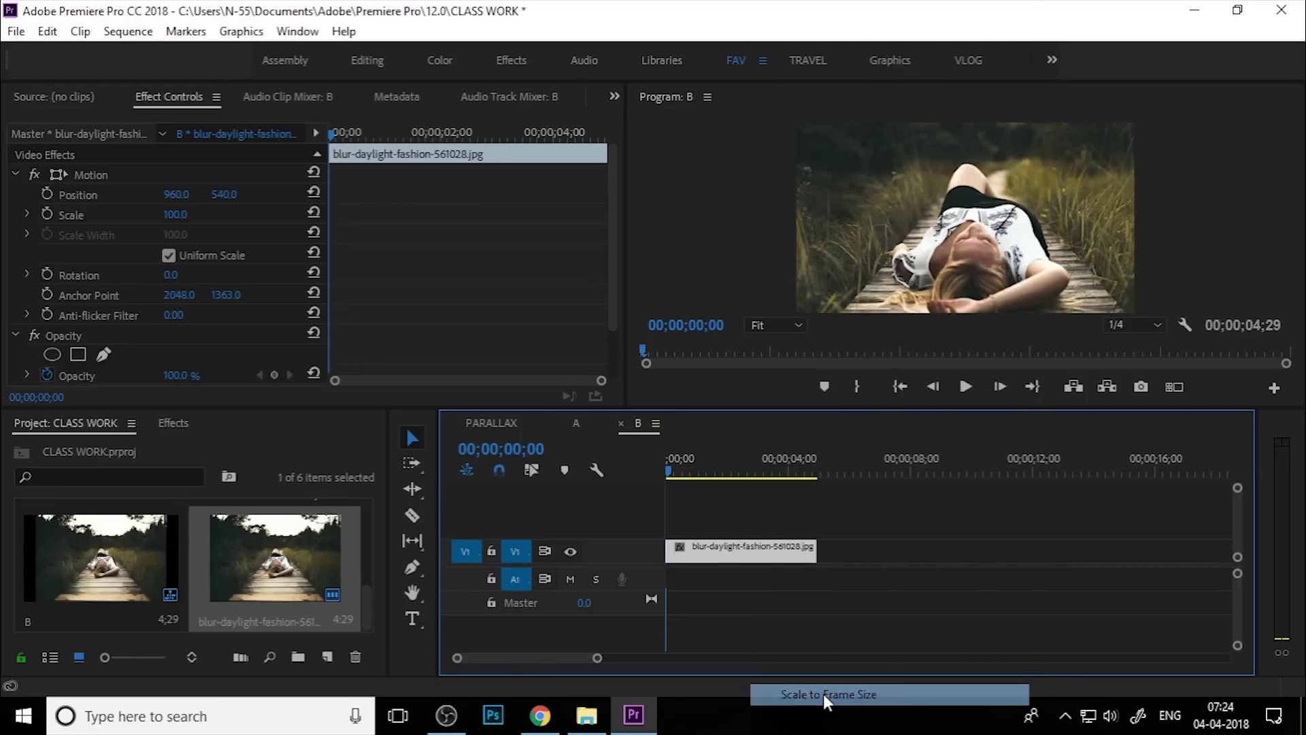
{"action": "left_click_drag", "start_coordinate": [179, 214], "coordinate": [261, 195]}
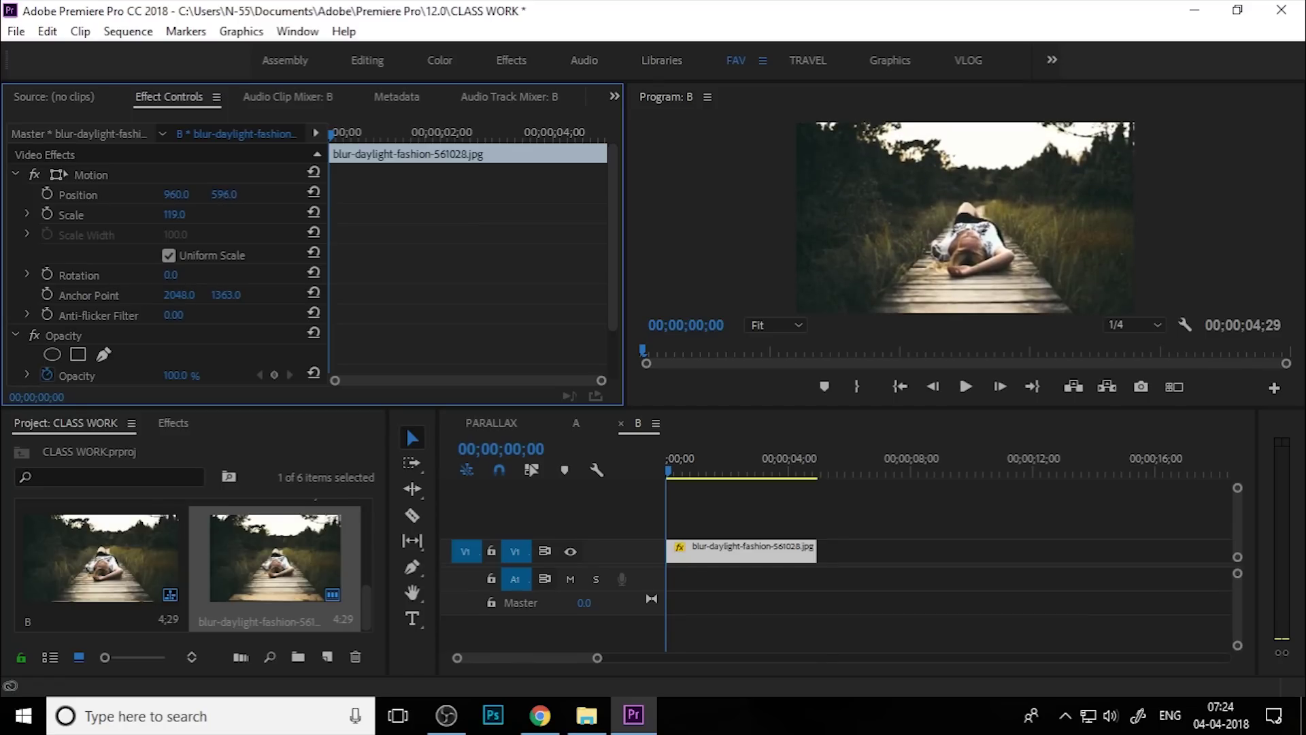
Return to the PARALLAX sequence and play it from the start in the maximized Program monitor.
{"action": "left_click", "coordinate": [491, 422]}
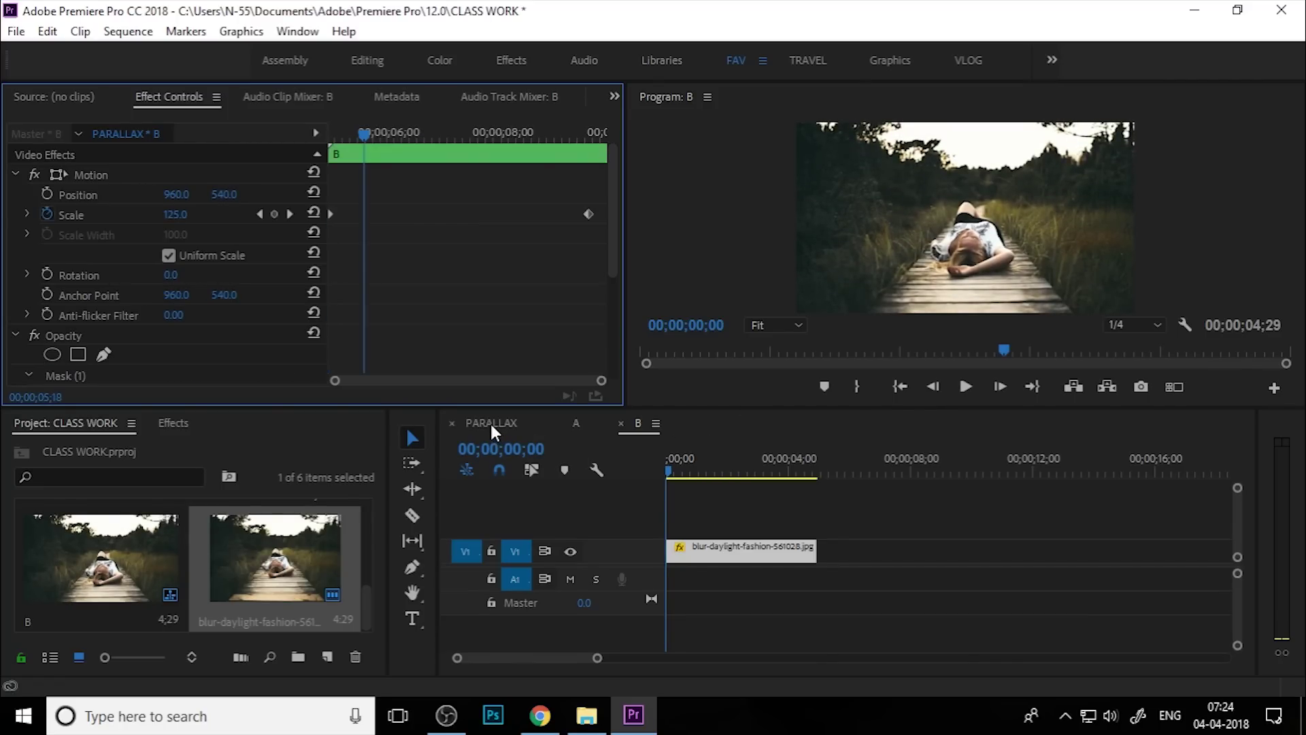
{"action": "left_click", "coordinate": [727, 477]}
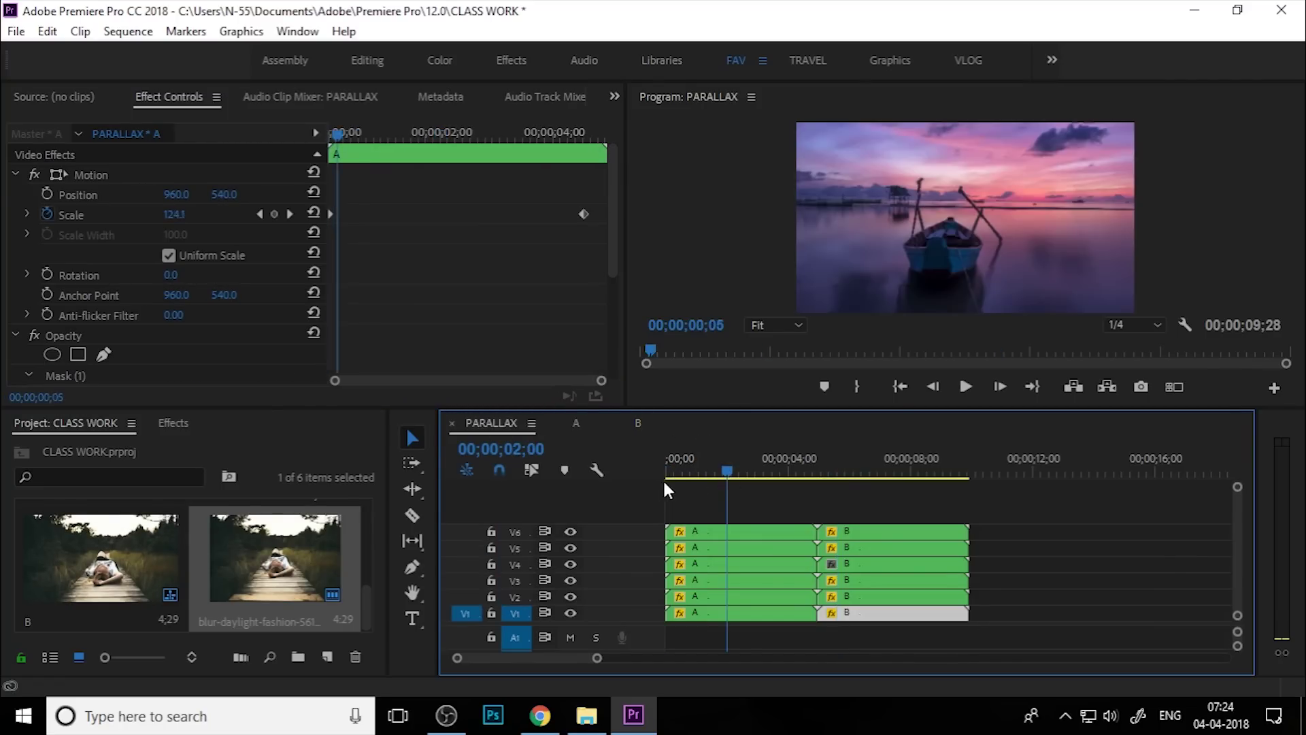
{"action": "left_click", "coordinate": [664, 479]}
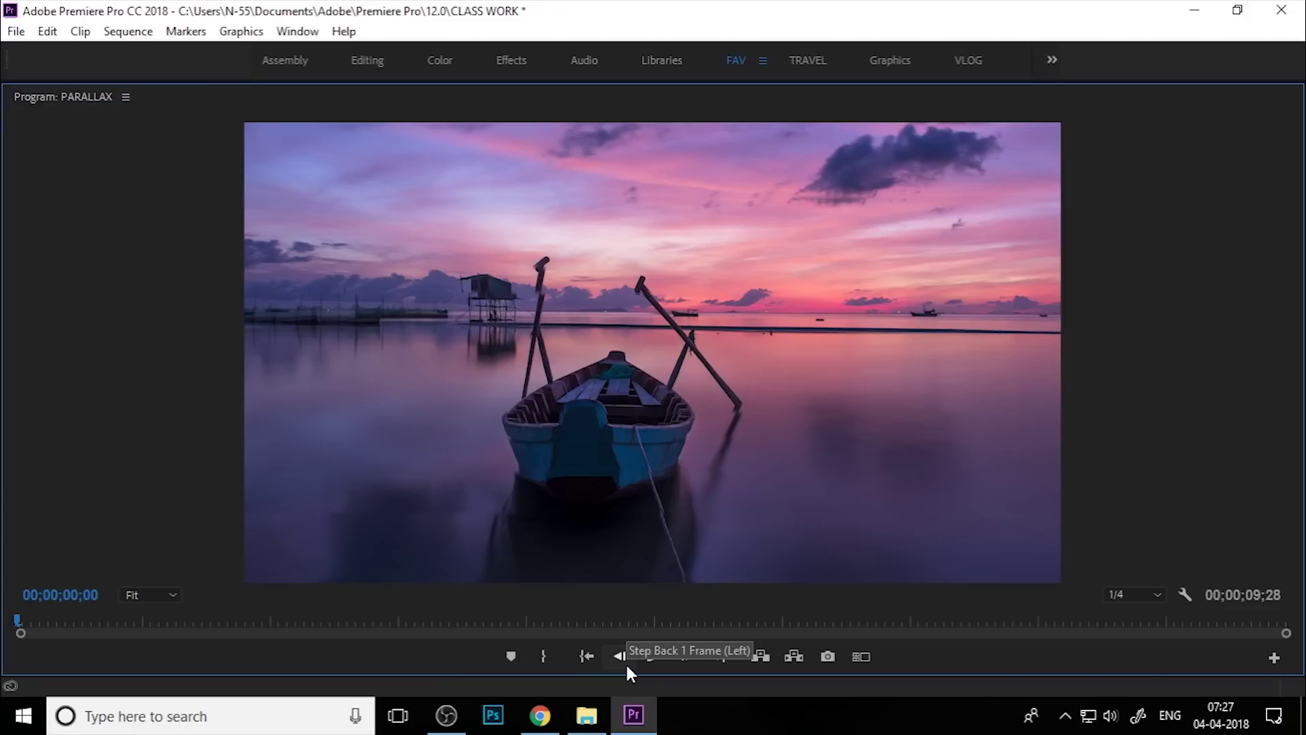
{"action": "key", "text": "space"}
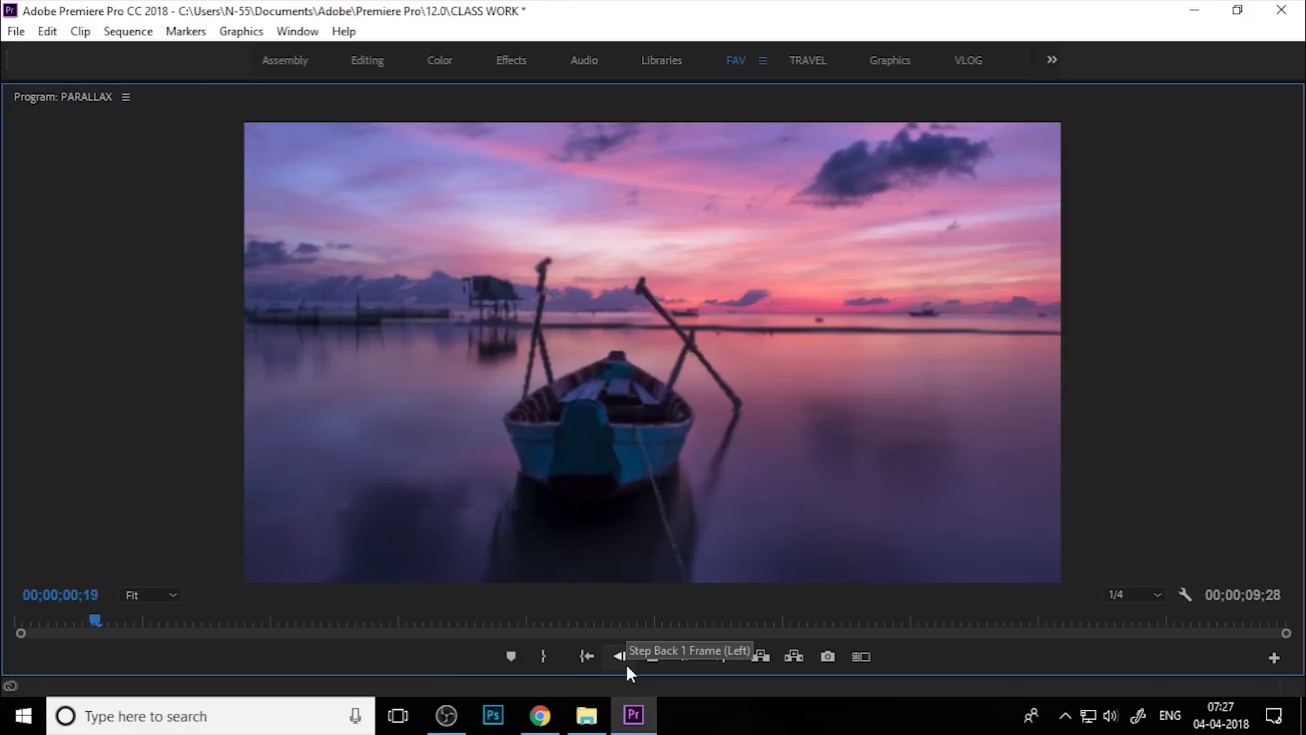